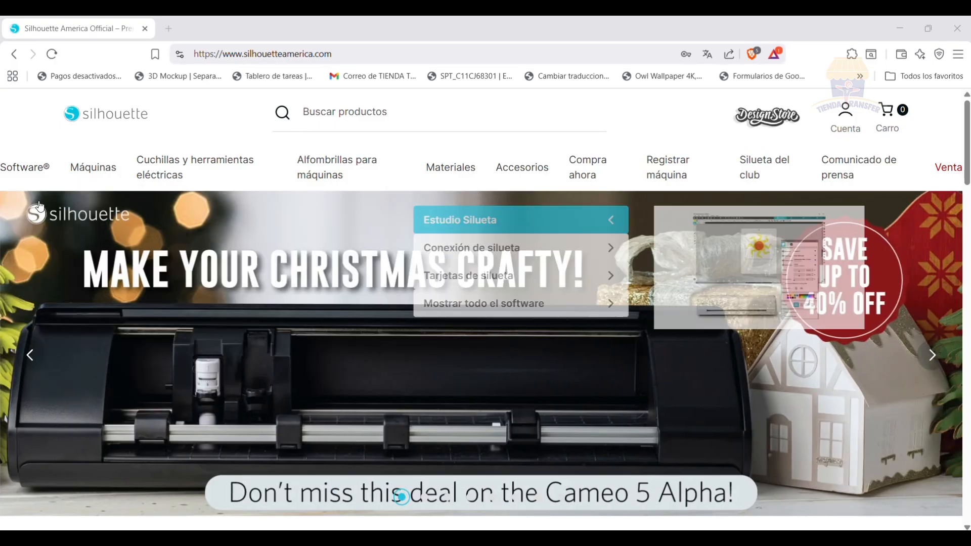
# Open the Silhouette Studio software page on the Silhouette America website.
pyautogui.click(19, 223)
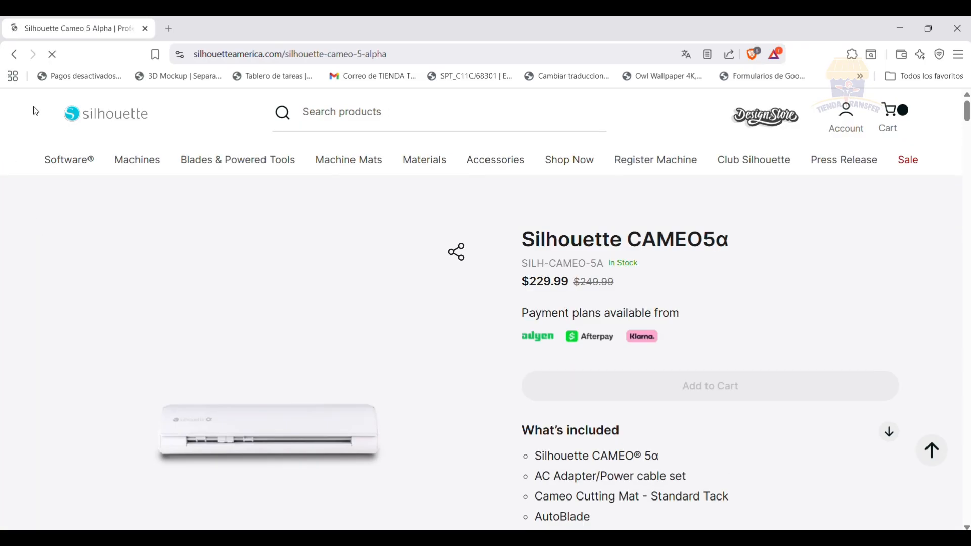
pyautogui.moveTo(70, 157)
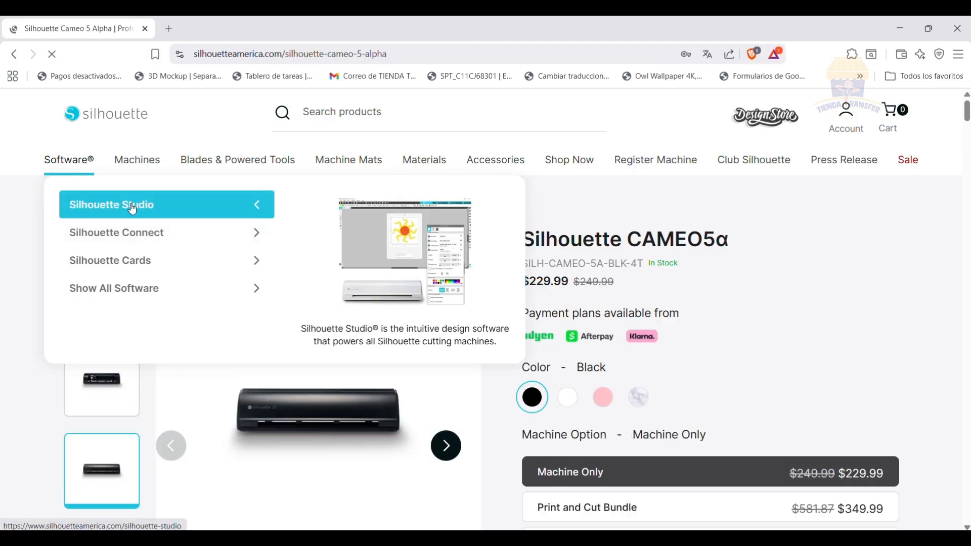
pyautogui.click(142, 208)
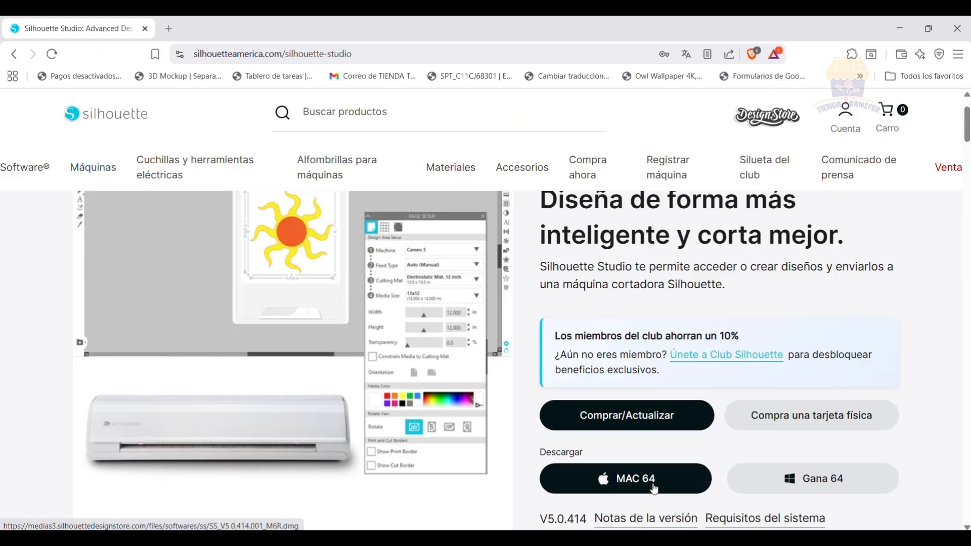
# Request the 64-bit Windows download of Silhouette Studio, filling in the contact e-mail address.
pyautogui.click(772, 492)
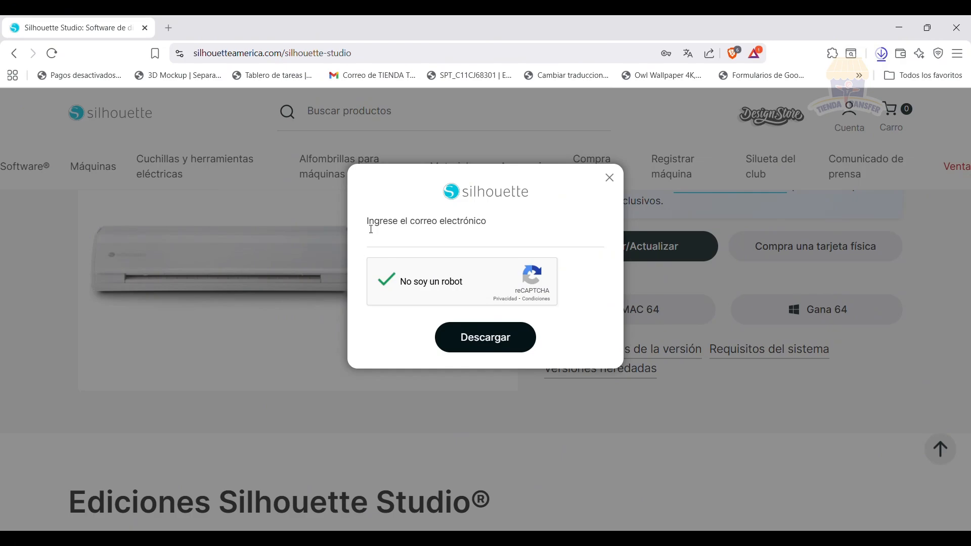
pyautogui.click(435, 244)
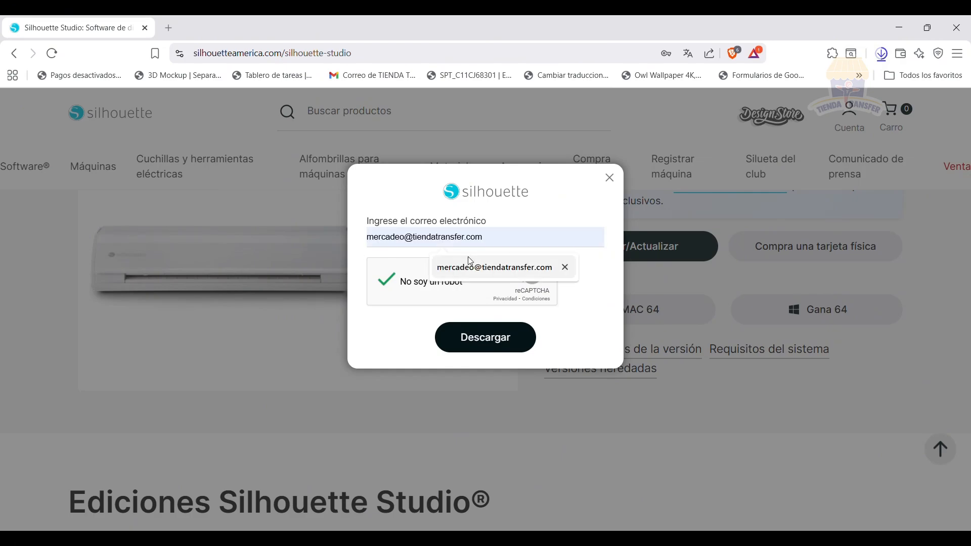
pyautogui.click(493, 266)
pyautogui.click(472, 344)
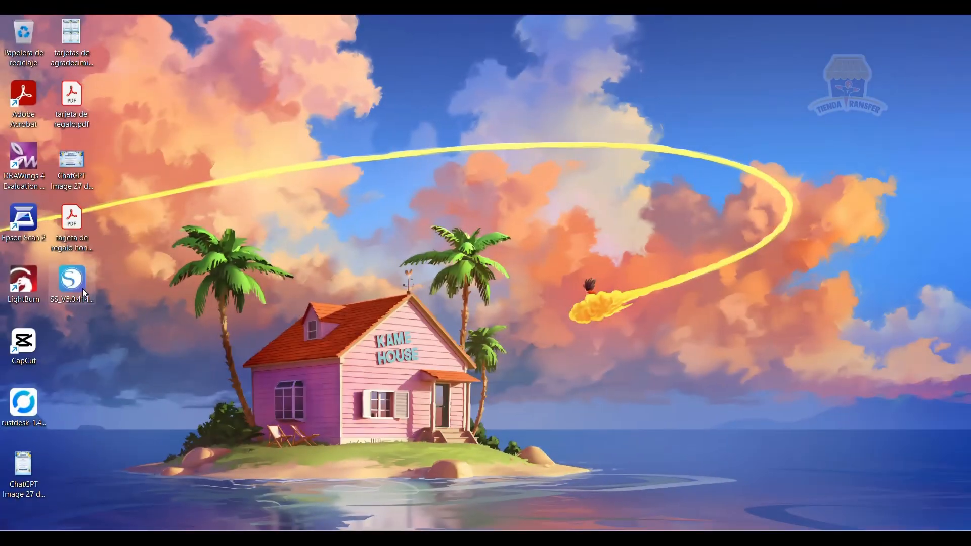
# Move the Silhouette Studio V5.0.414 installer to an empty area of the desktop and run it.
pyautogui.moveTo(83, 287); pyautogui.dragTo(447, 275)
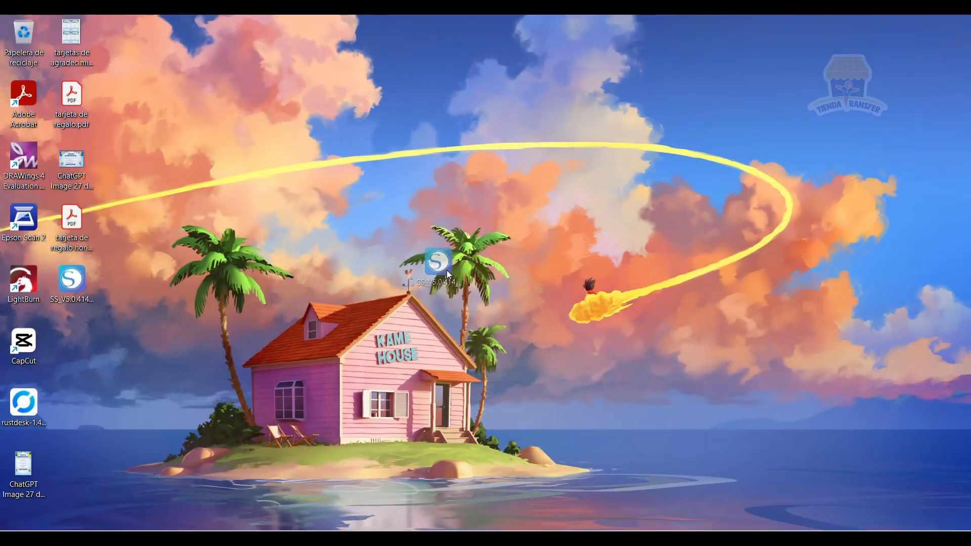
pyautogui.moveTo(474, 175); pyautogui.dragTo(599, 310)
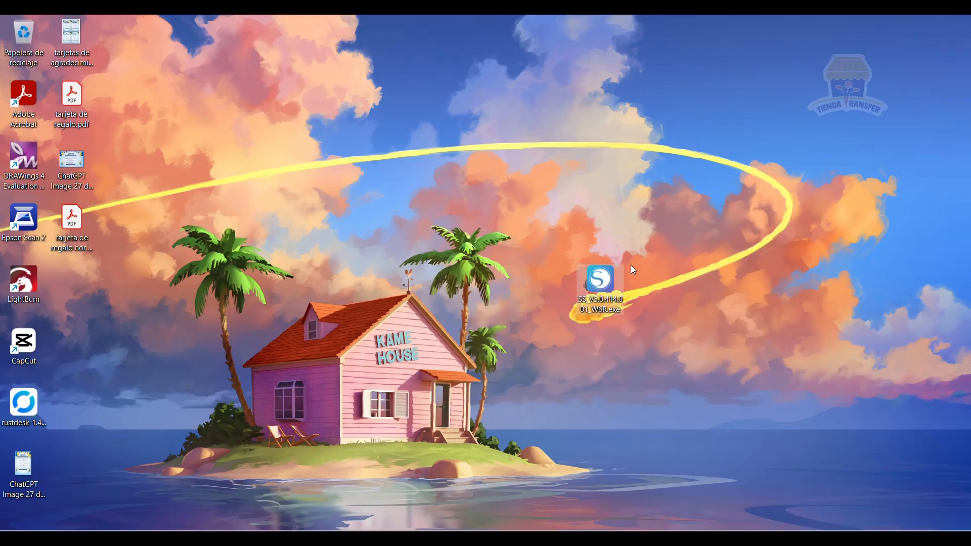
pyautogui.doubleClick(602, 273)
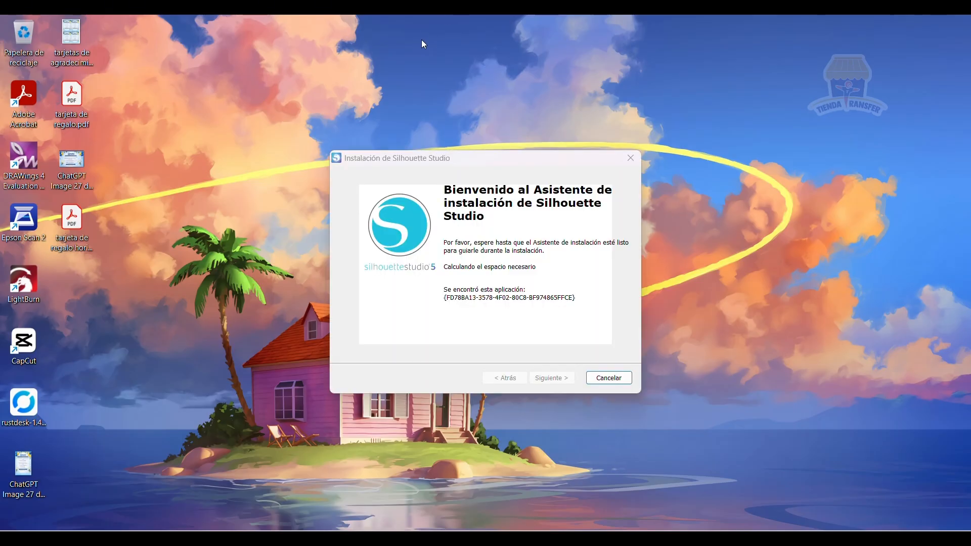
# Install Silhouette Studio in the default folder C:\Program Files\Silhouette America\Silhouette Studio and finish the wizard with launching the program enabled.
pyautogui.click(558, 380)
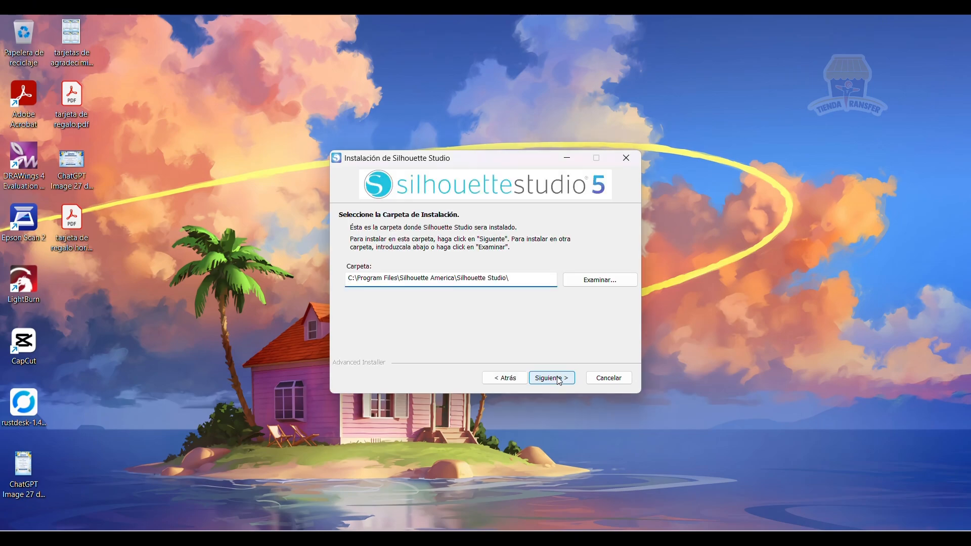
pyautogui.click(553, 378)
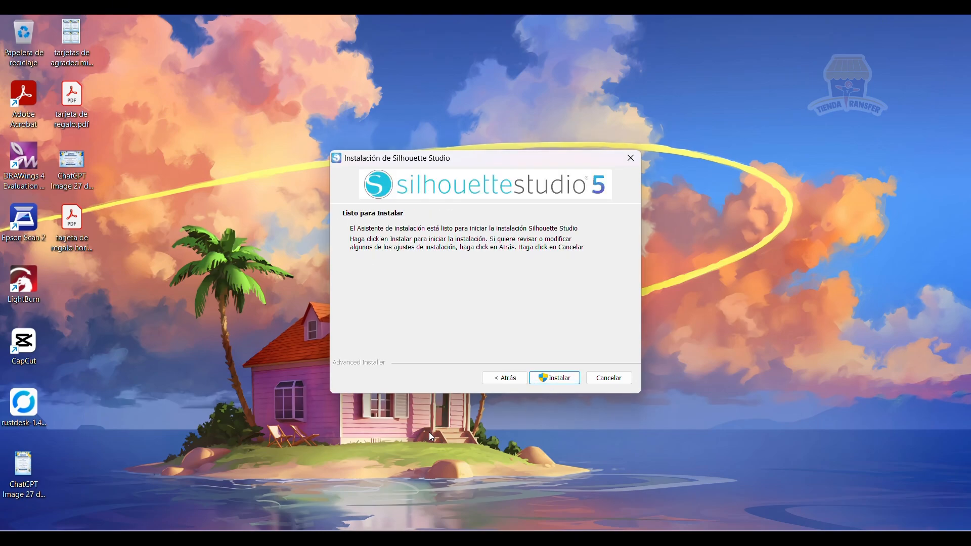
pyautogui.click(548, 377)
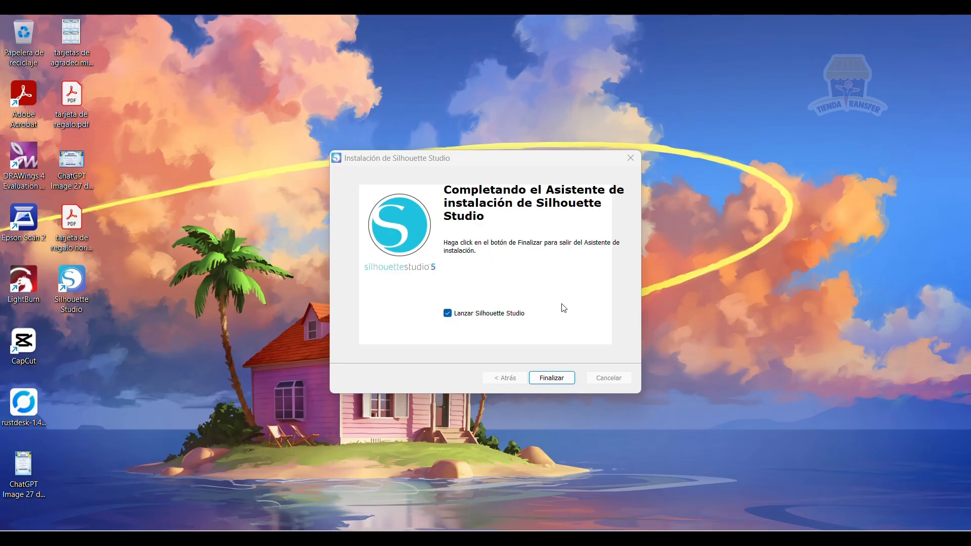
pyautogui.click(550, 380)
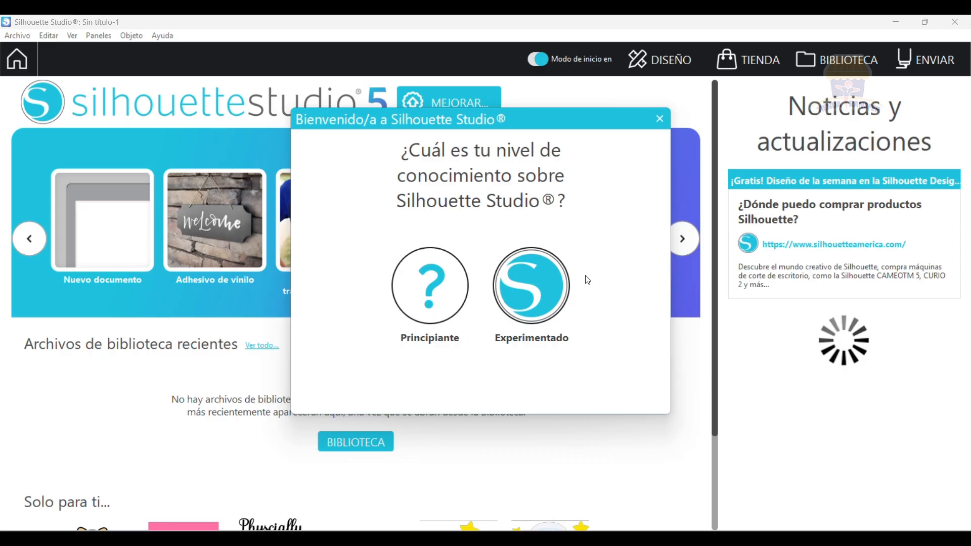
# Choose the Experimentado knowledge level and go through all pages of the welcome tour to finish it.
pyautogui.click(535, 286)
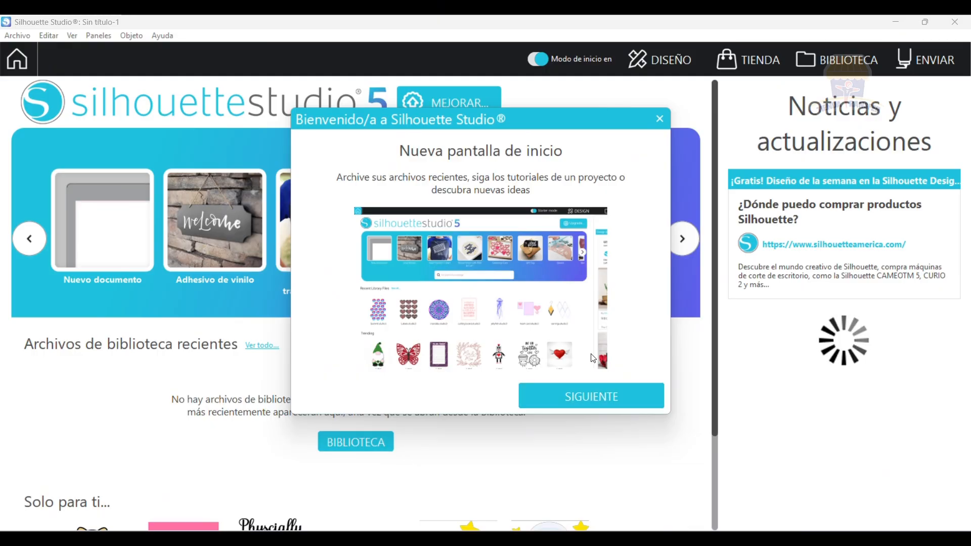
pyautogui.click(591, 396)
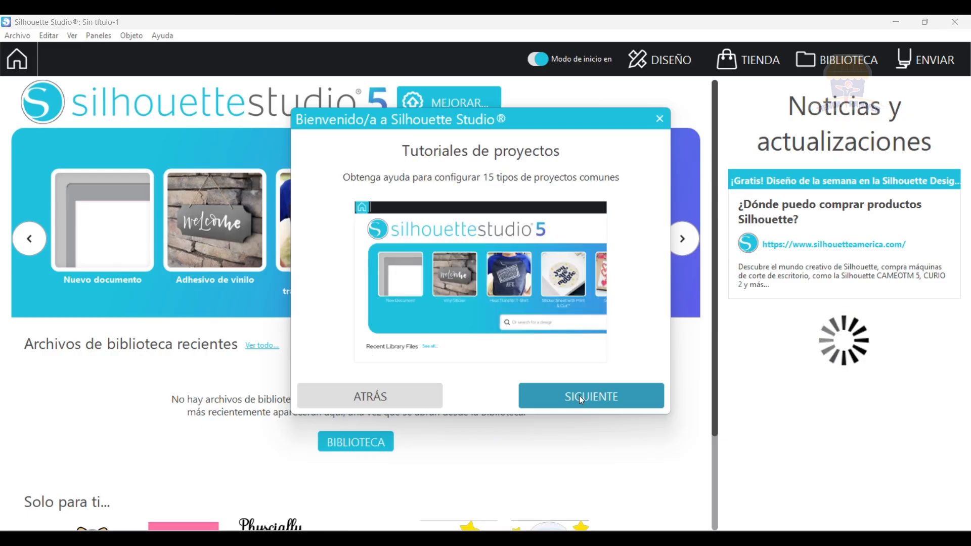
pyautogui.click(579, 397)
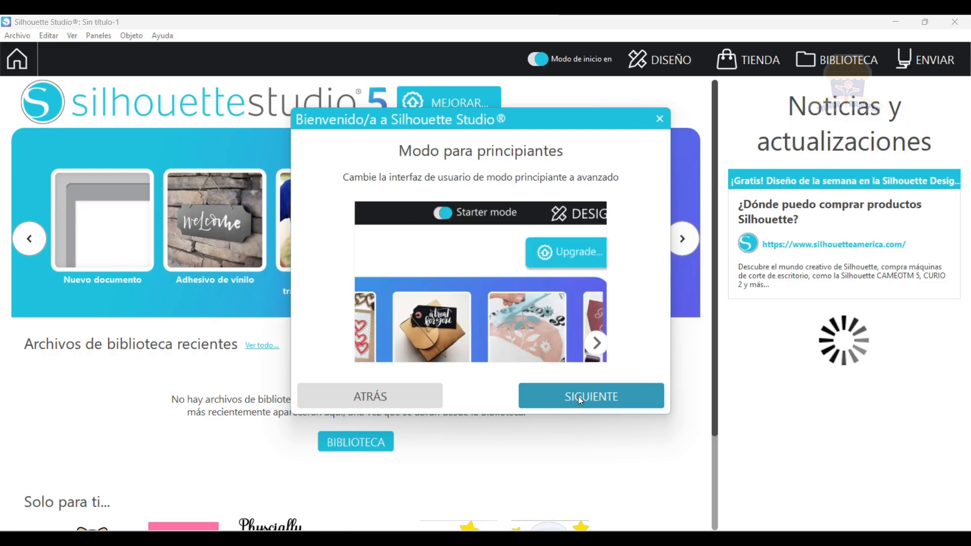
pyautogui.click(574, 396)
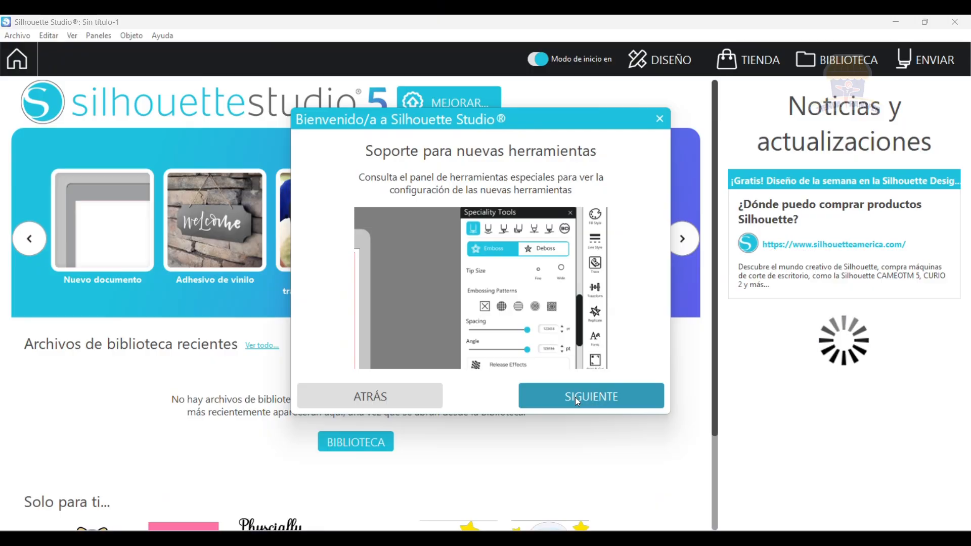
pyautogui.click(576, 399)
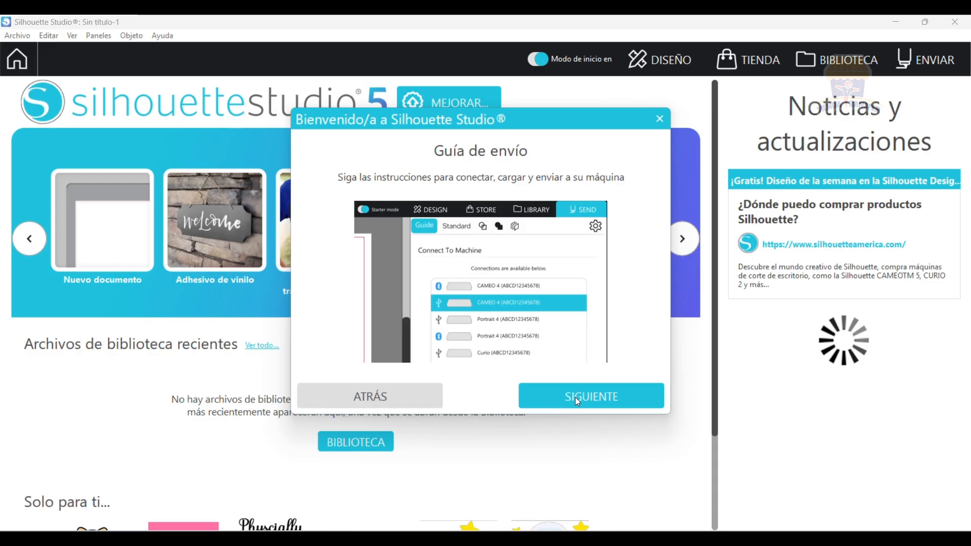
pyautogui.click(576, 402)
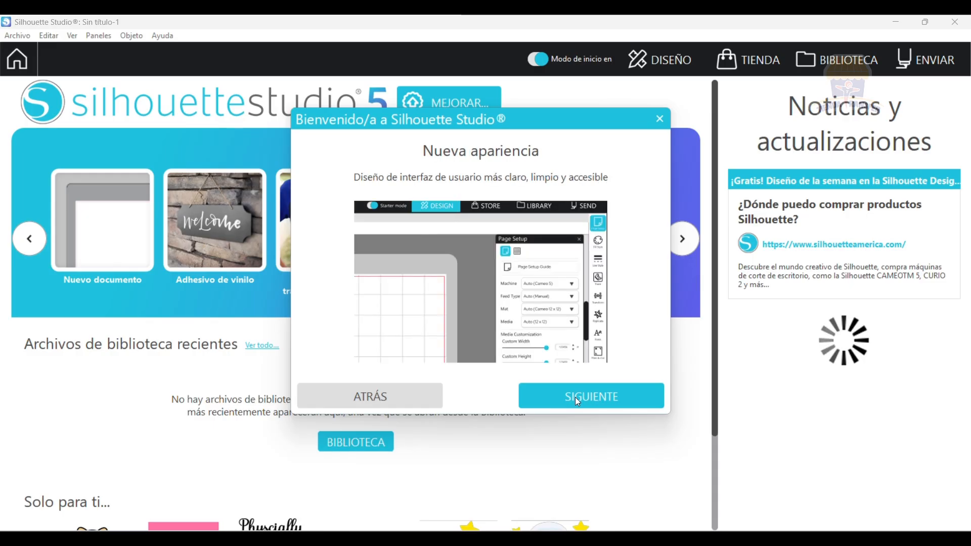
pyautogui.click(577, 402)
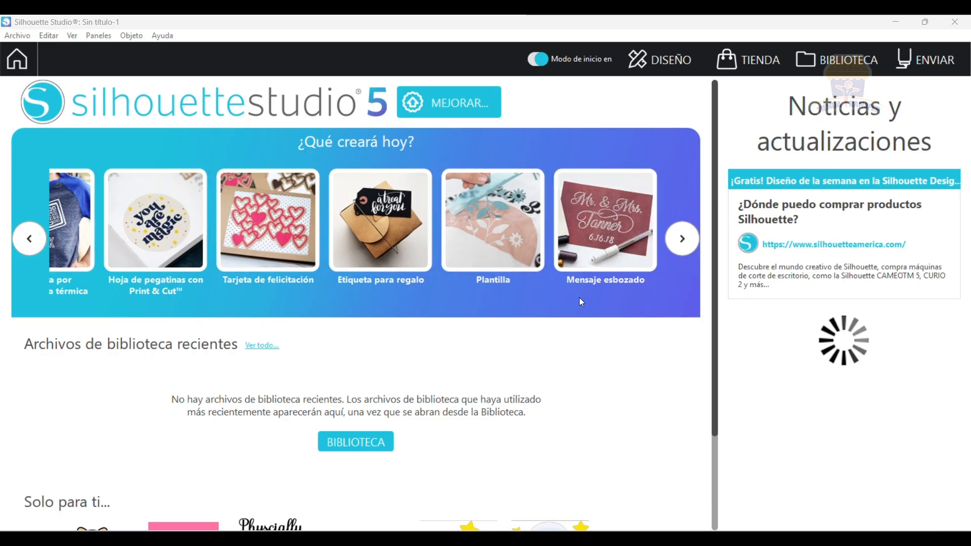
pyautogui.scroll(-3, 589, 332)
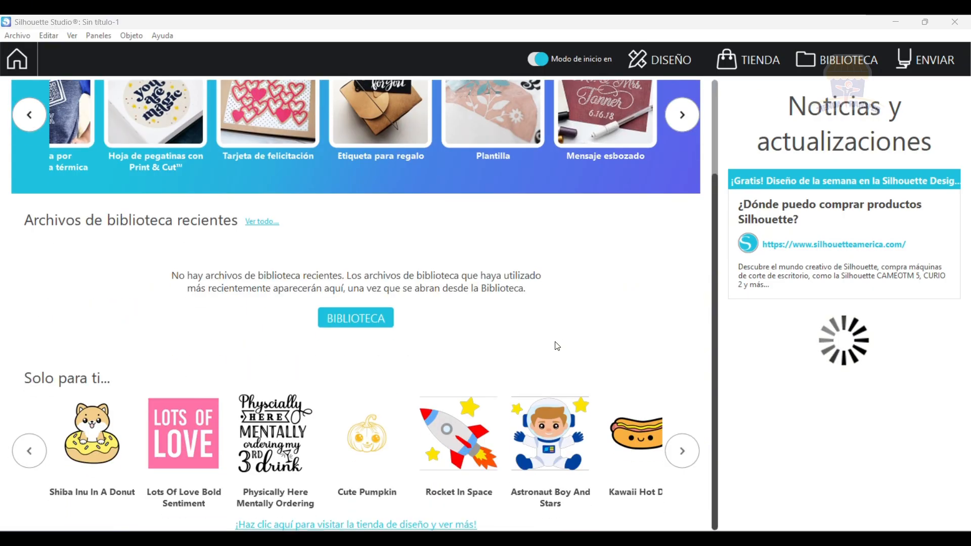
pyautogui.scroll(3, 303, 321)
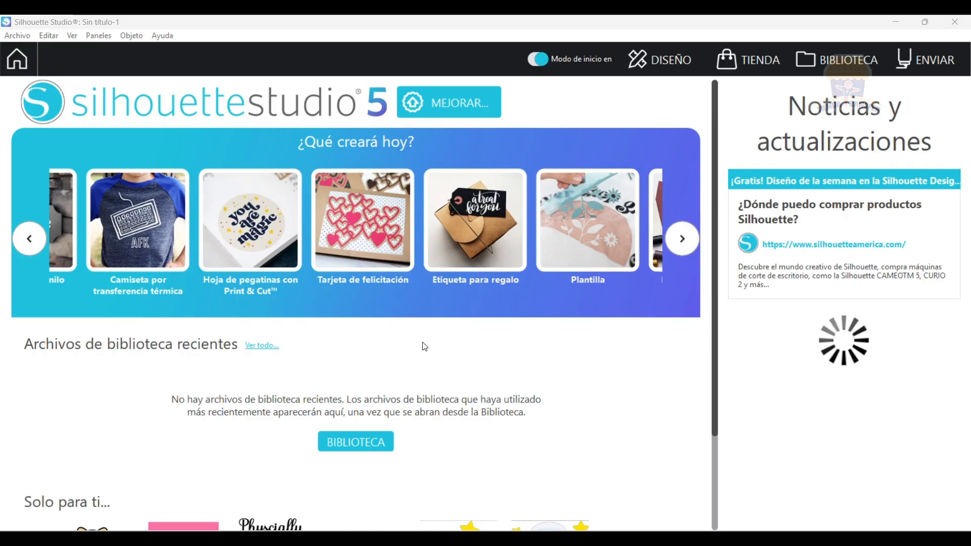
pyautogui.scroll(-2, 422, 347)
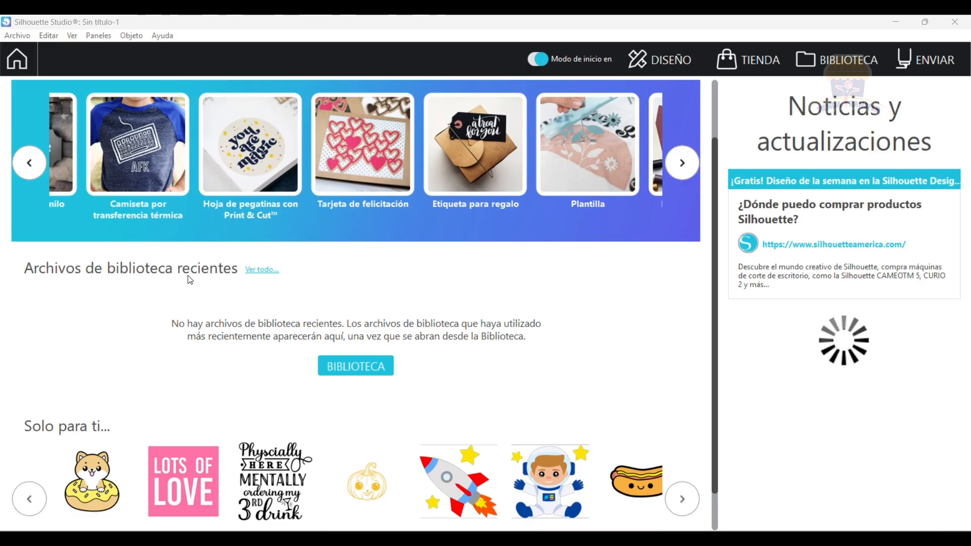
pyautogui.scroll(2, 501, 318)
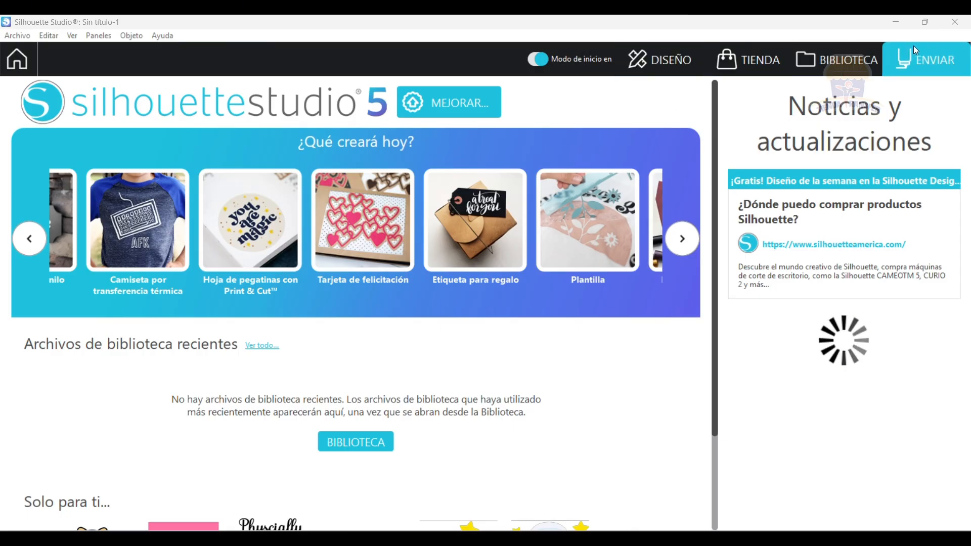
# Turn off starter mode and open the design workspace with the blank document.
pyautogui.click(536, 60)
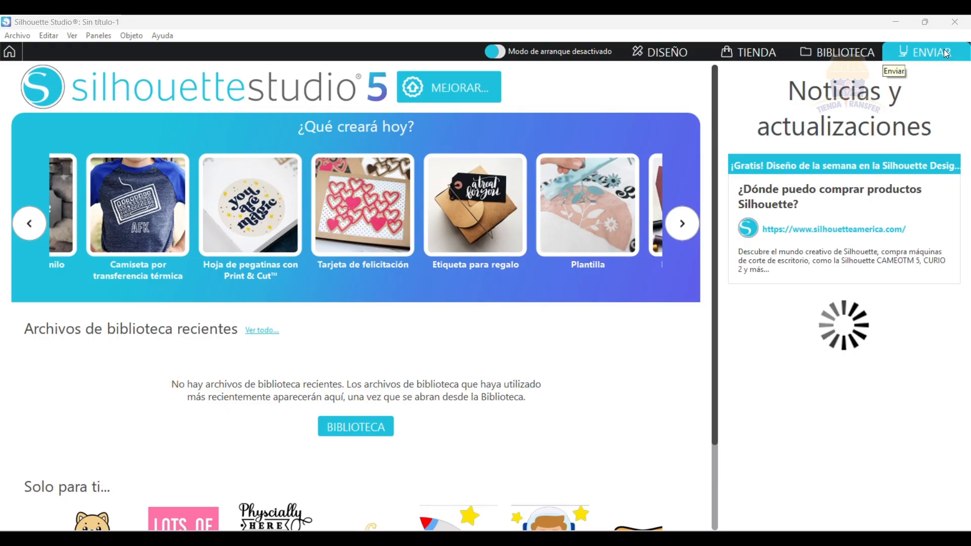
pyautogui.click(666, 52)
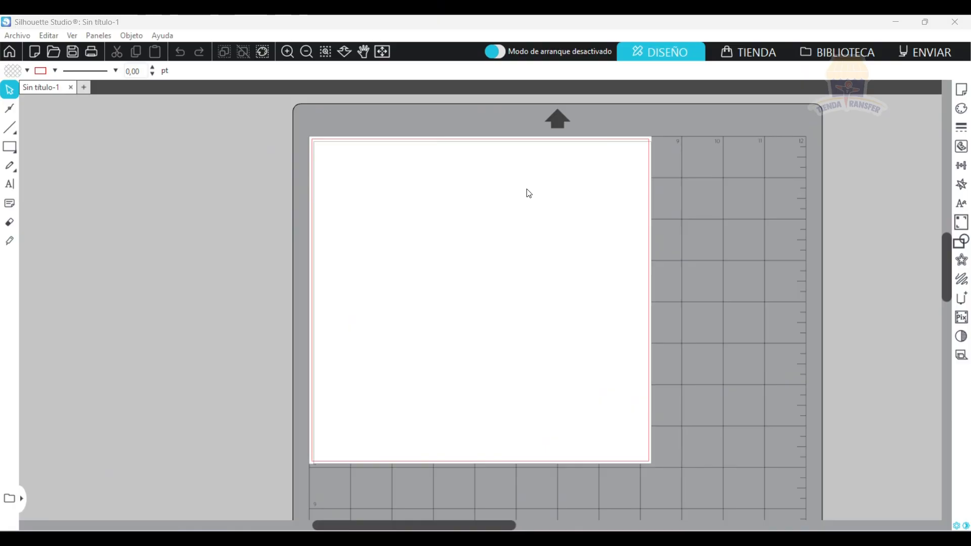
pyautogui.scroll(-5, 569, 260)
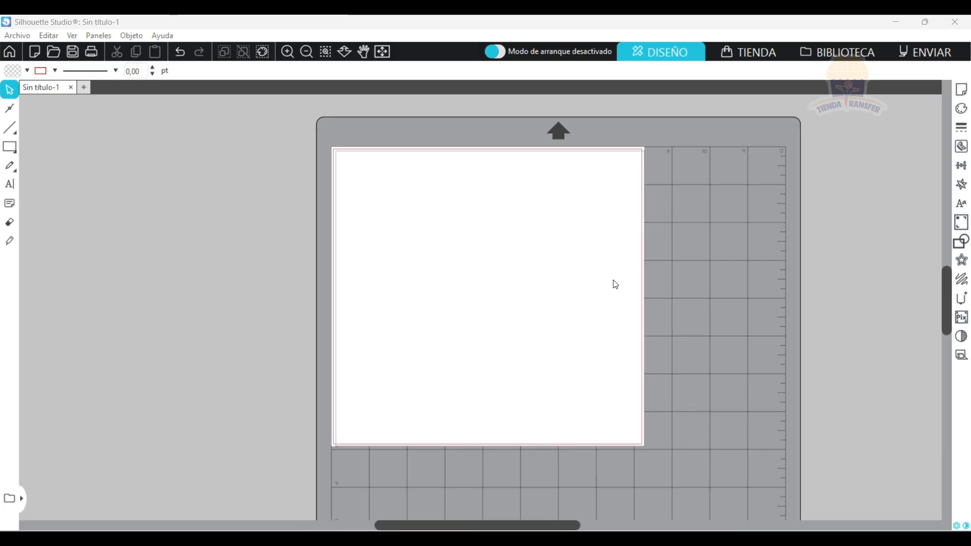
pyautogui.scroll(-1, 572, 273)
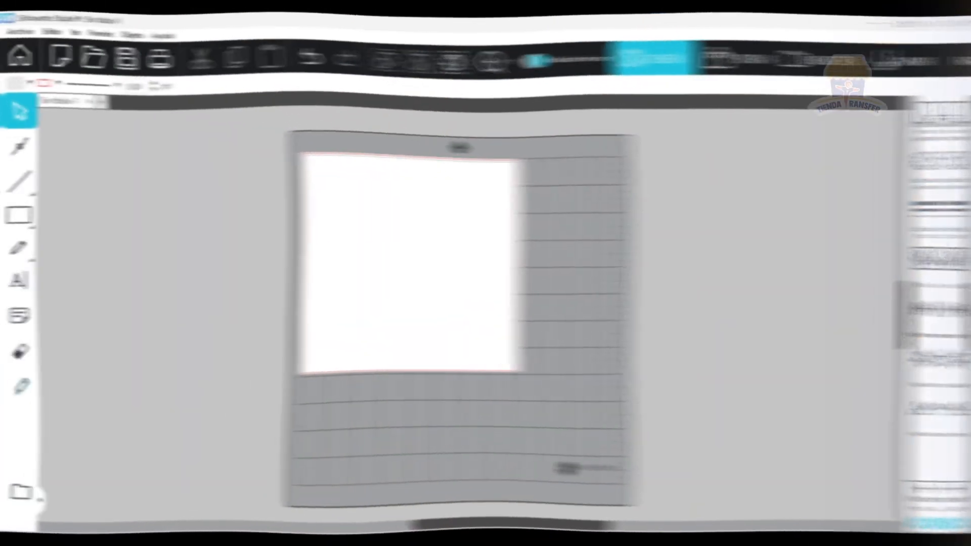
# Set the unit of measure to Centímetros in the general preferences and accept the settings.
pyautogui.click(946, 525)
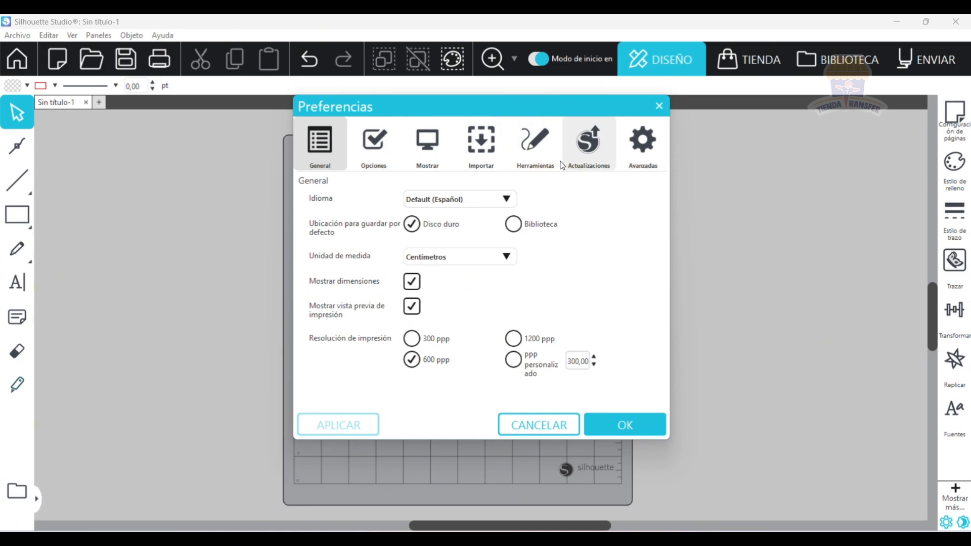
pyautogui.click(607, 160)
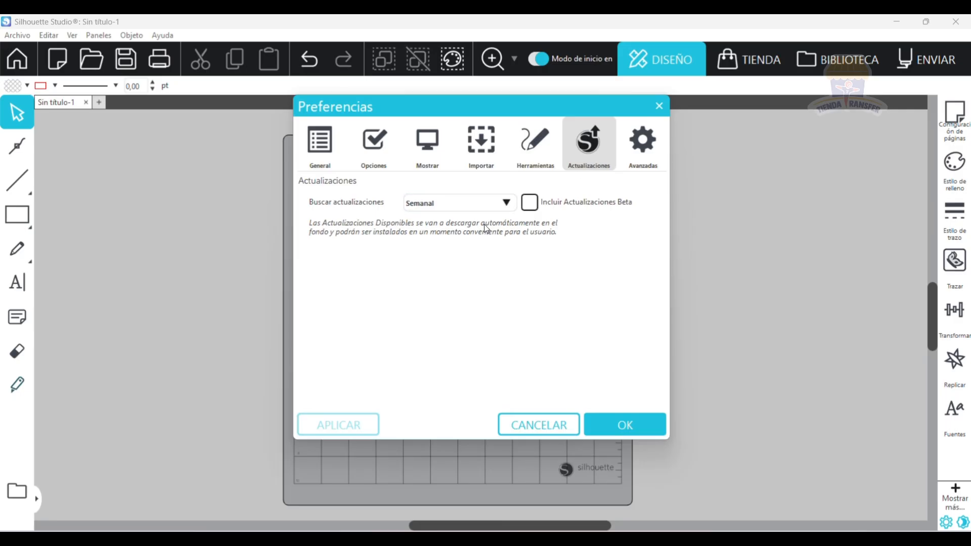
pyautogui.click(324, 146)
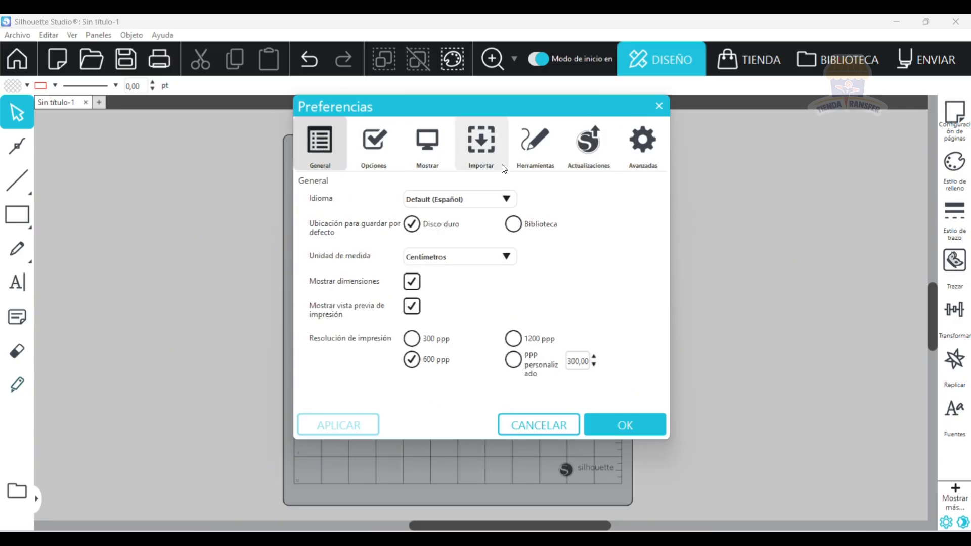
pyautogui.click(459, 257)
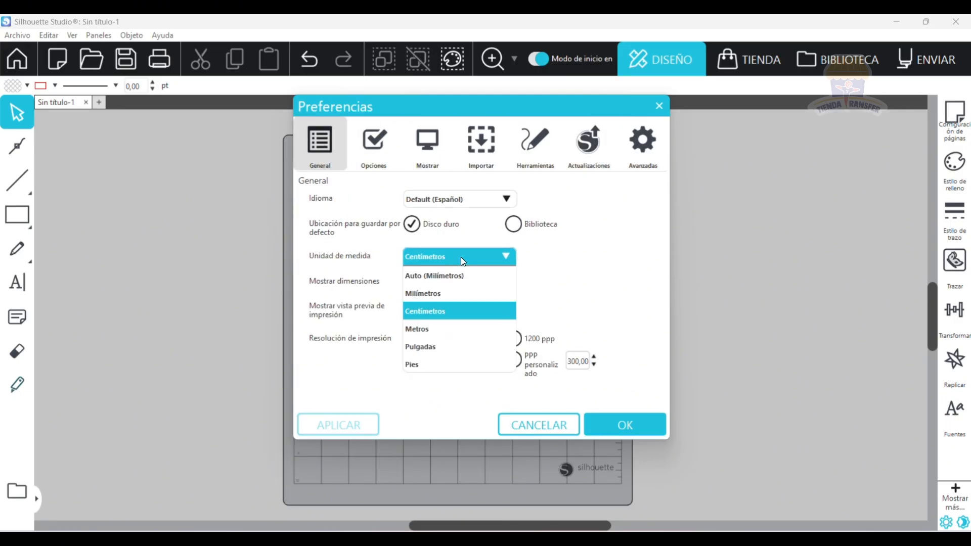
pyautogui.click(411, 316)
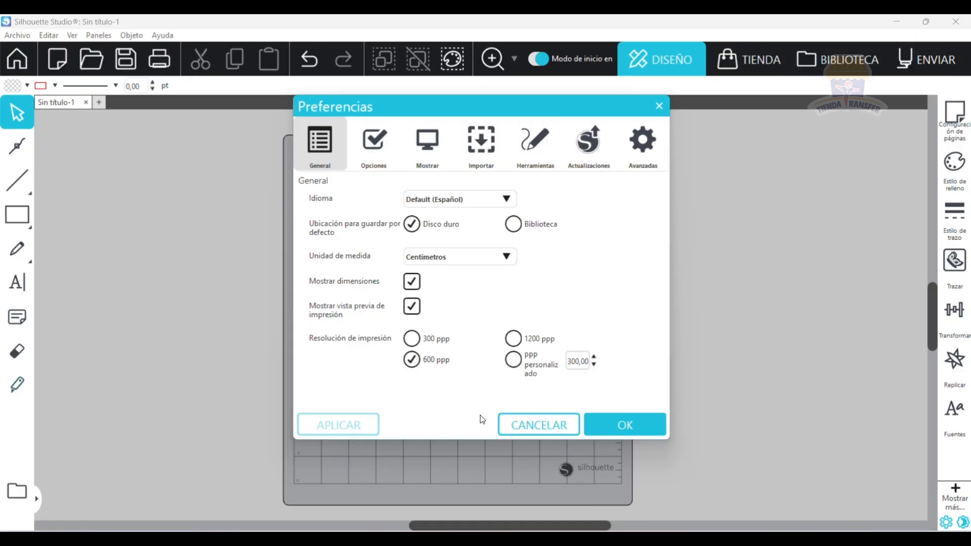
pyautogui.click(624, 425)
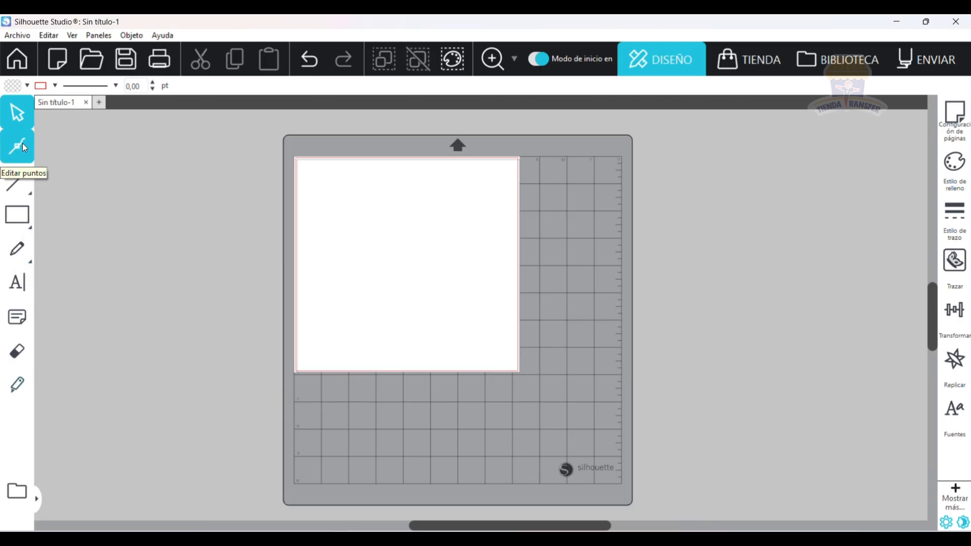
pyautogui.moveTo(19, 190)
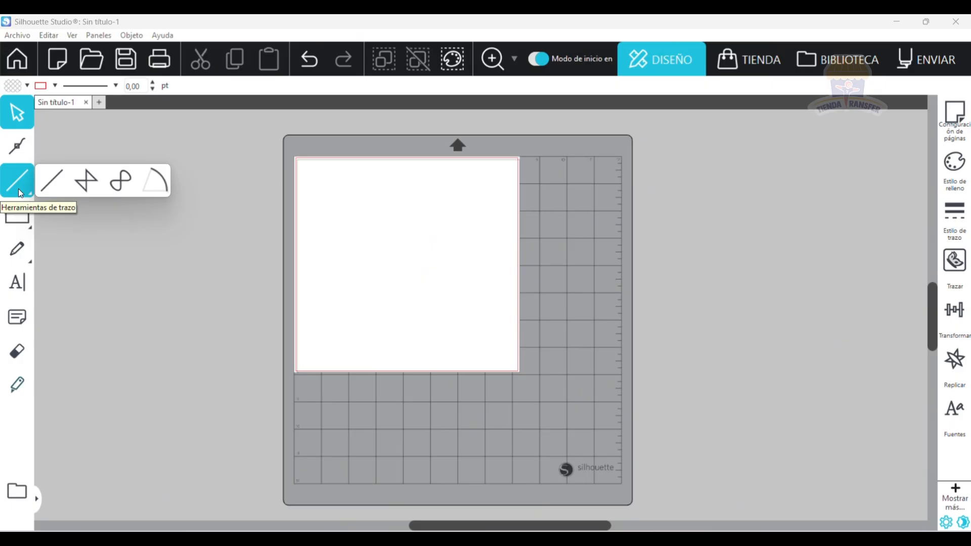
pyautogui.moveTo(9, 226)
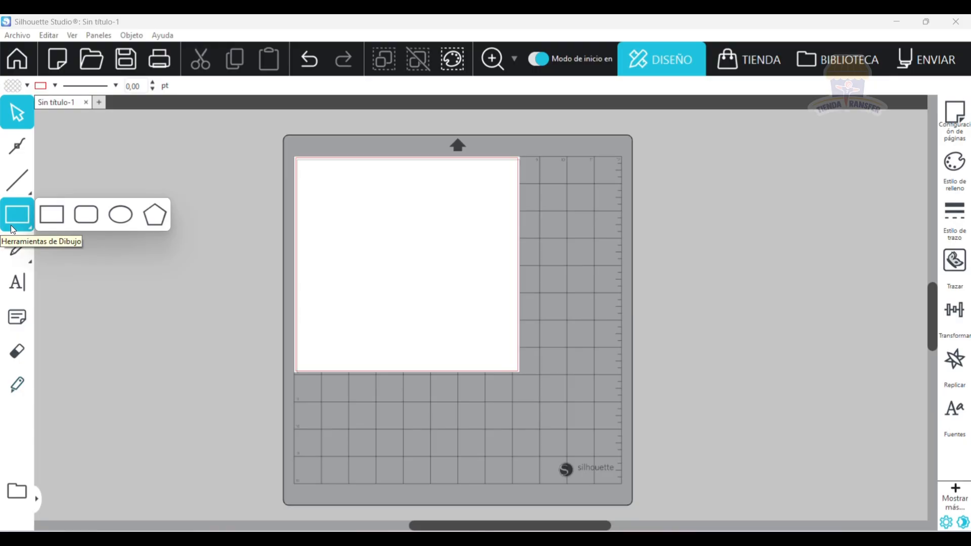
pyautogui.moveTo(13, 251)
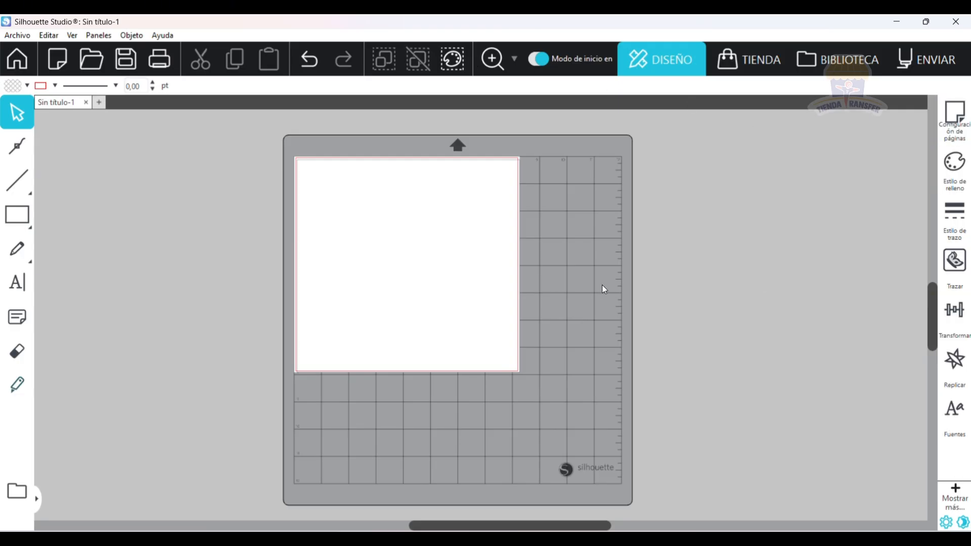
# Open the page setup, show the page grid in its grid options and hide it again.
pyautogui.click(958, 109)
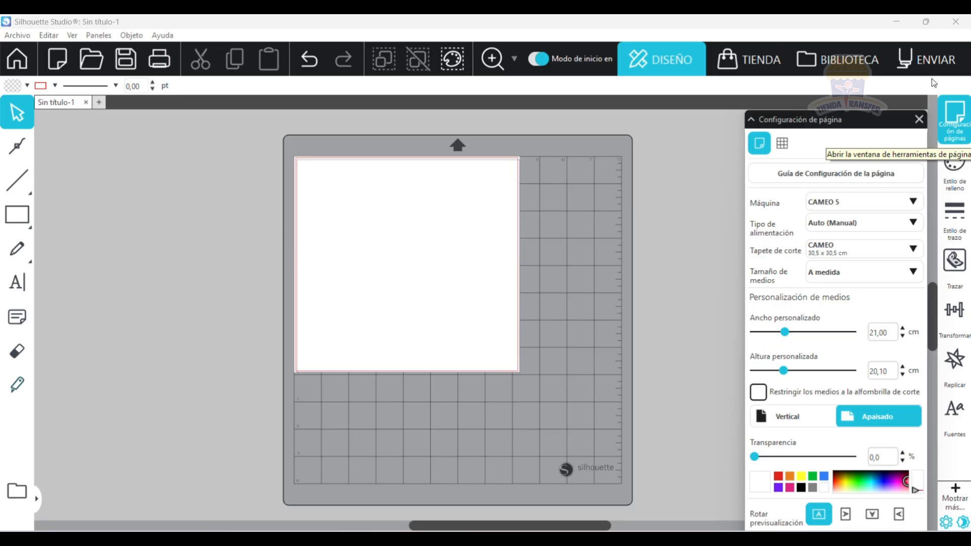
pyautogui.click(779, 148)
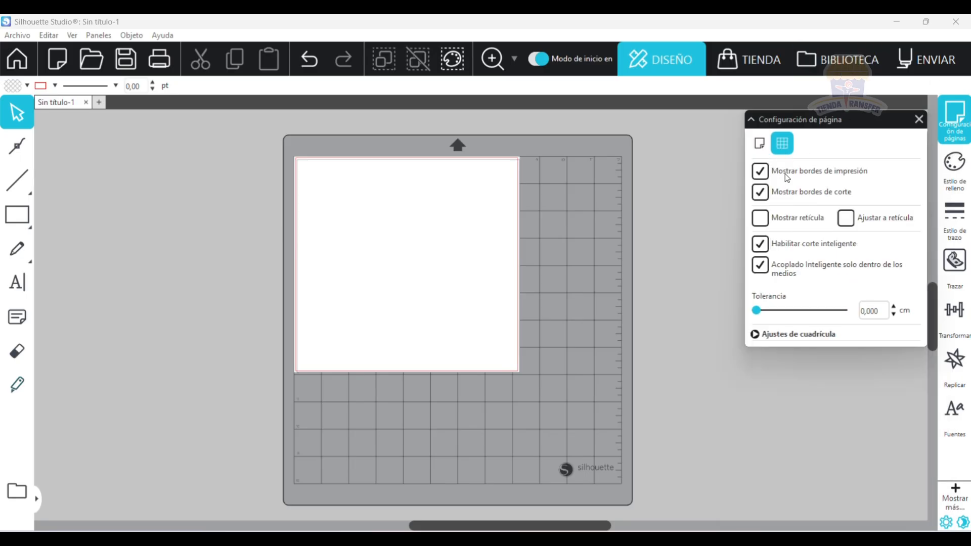
pyautogui.click(763, 223)
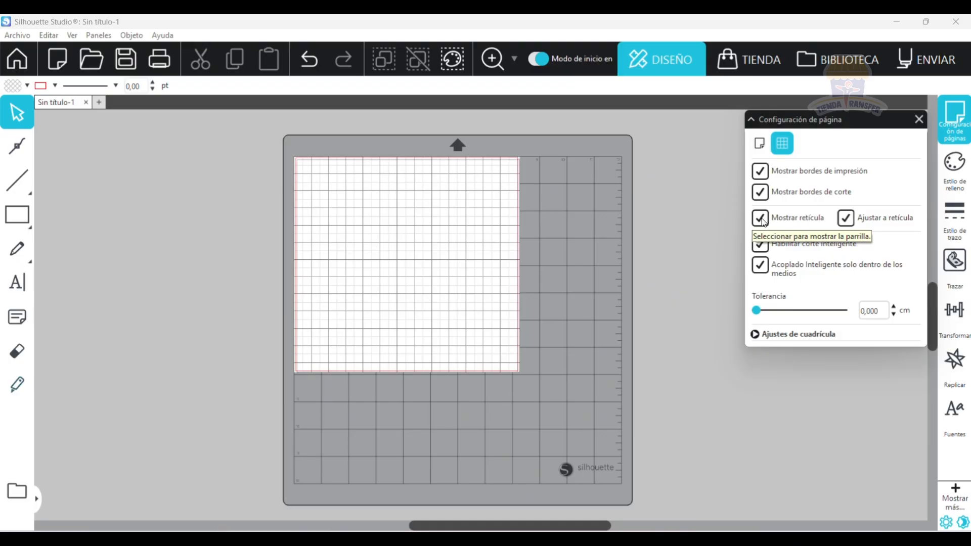
pyautogui.click(760, 218)
pyautogui.click(759, 143)
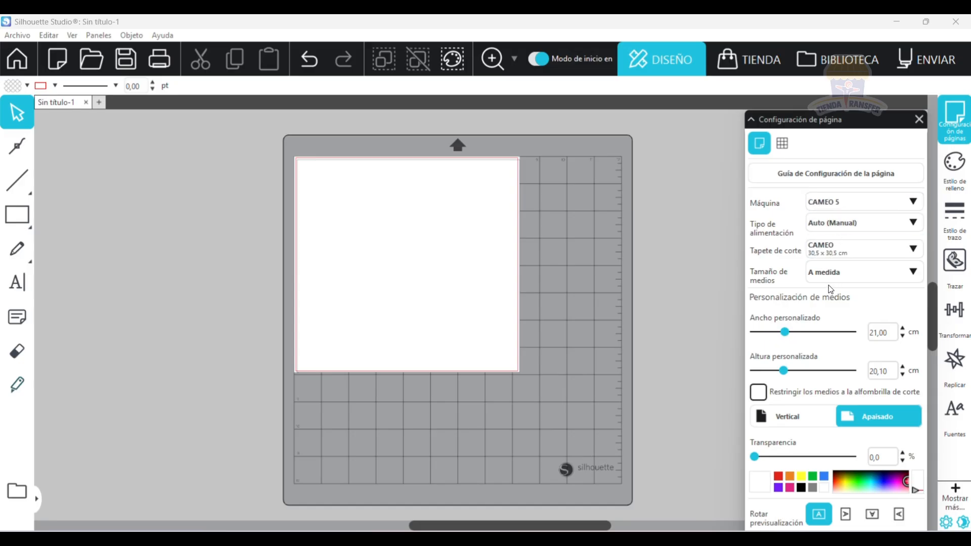
# Choose CAMEO 5 as the machine and set the feed type to Manual.
pyautogui.click(854, 199)
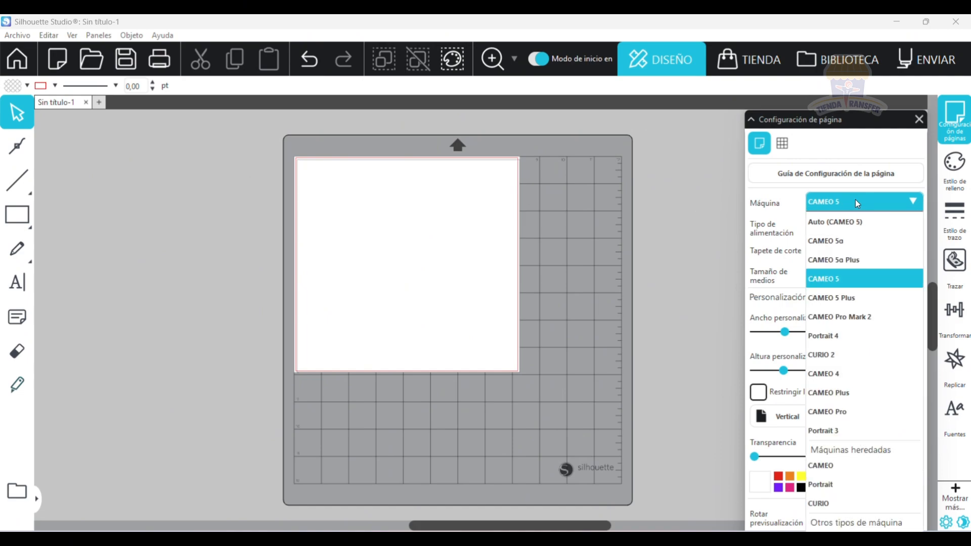
pyautogui.click(859, 281)
pyautogui.click(841, 221)
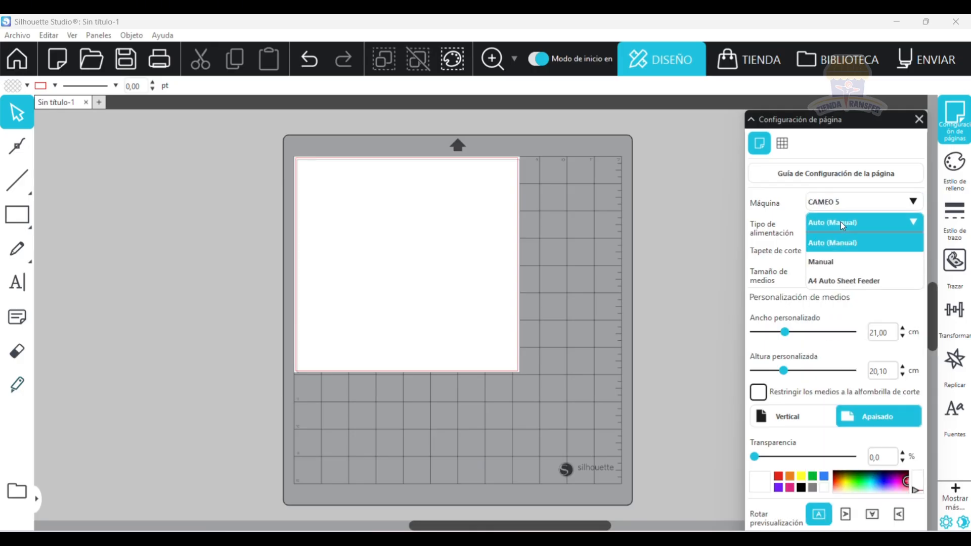
pyautogui.click(848, 262)
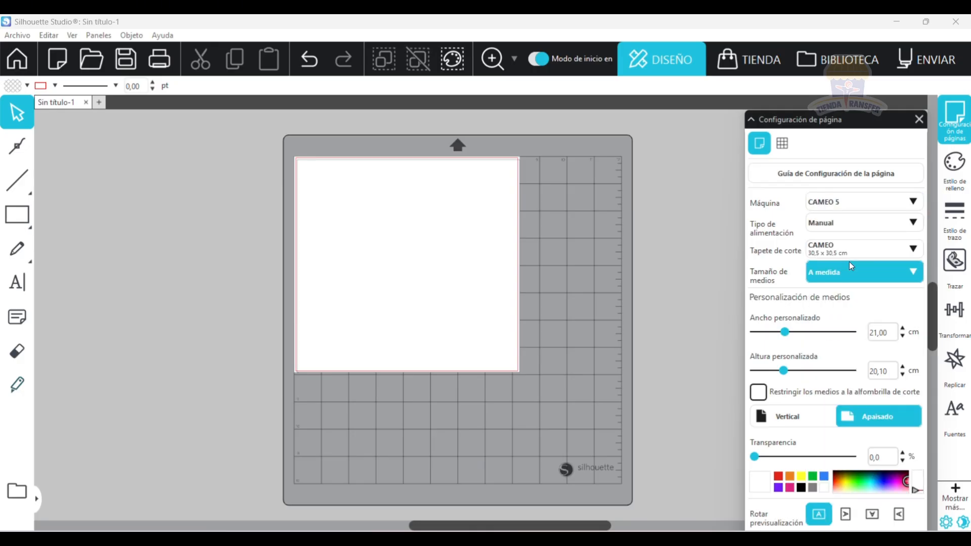
pyautogui.click(847, 227)
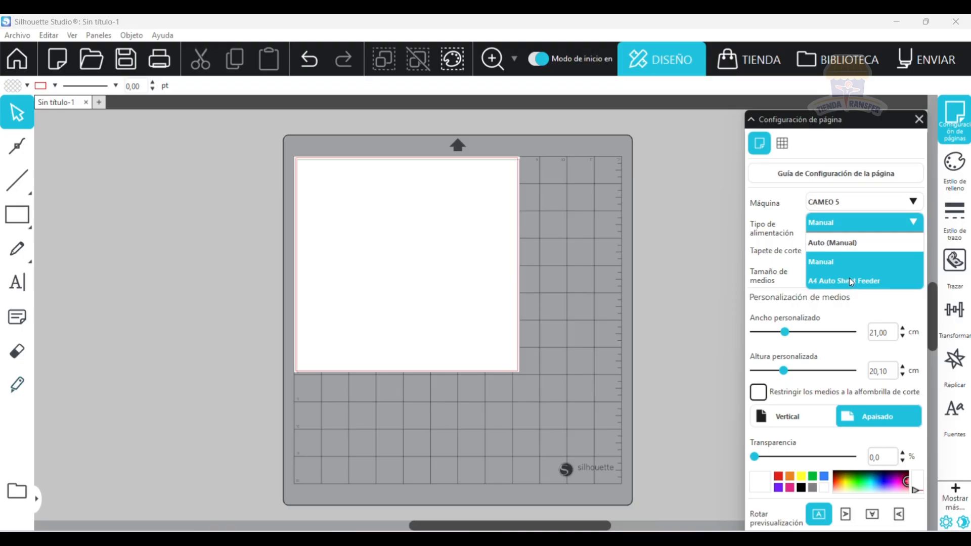
pyautogui.click(755, 279)
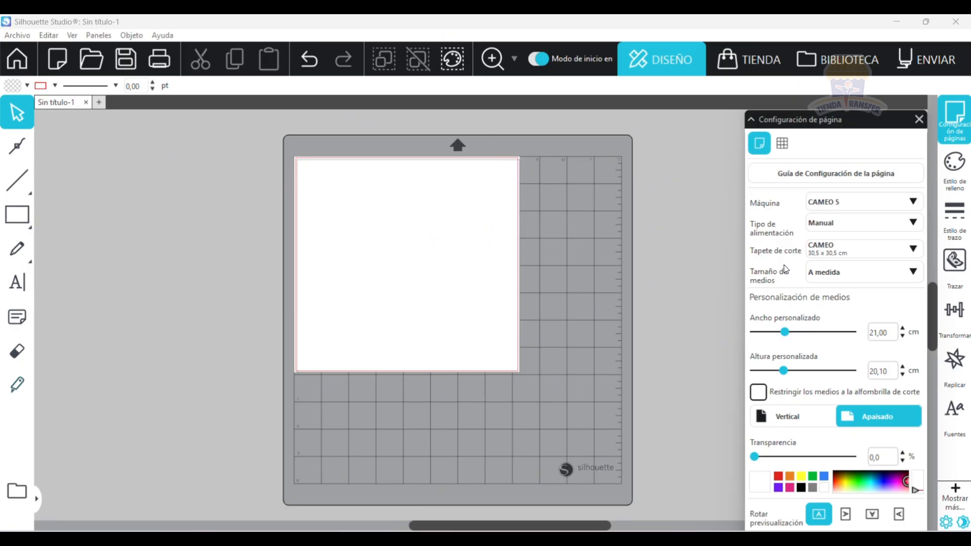
pyautogui.click(847, 227)
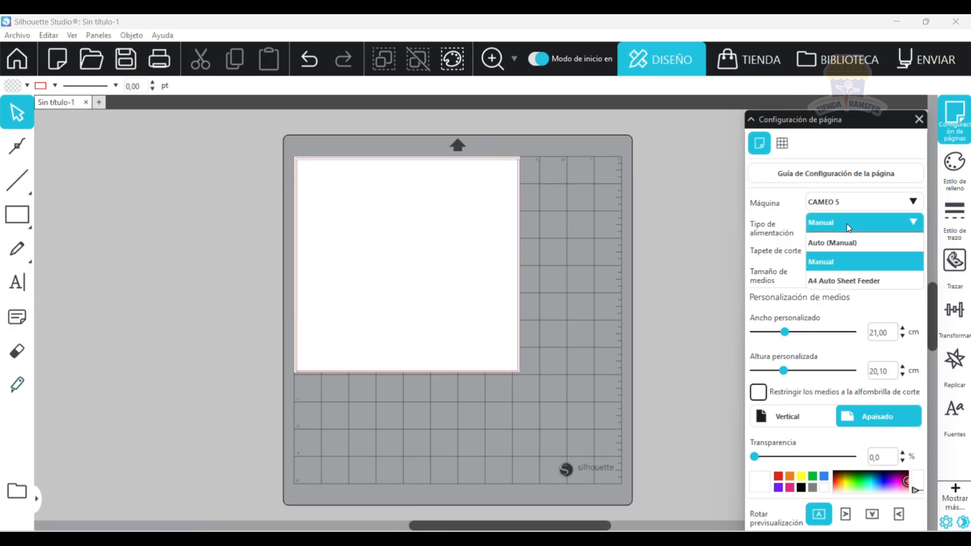
pyautogui.click(837, 261)
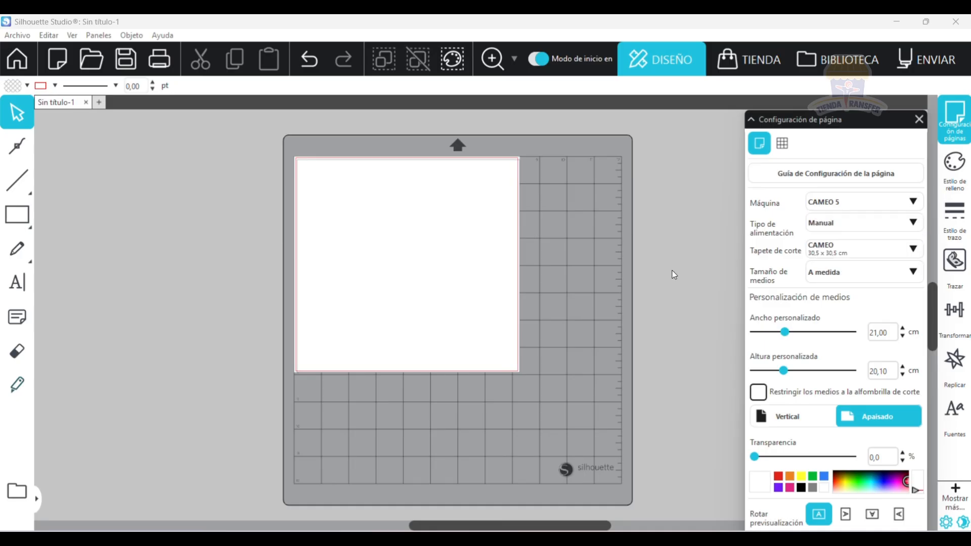
# Set the cutting mat to CAMEO 30,5 x 30,5 cm and the media size to Carta.
pyautogui.click(889, 252)
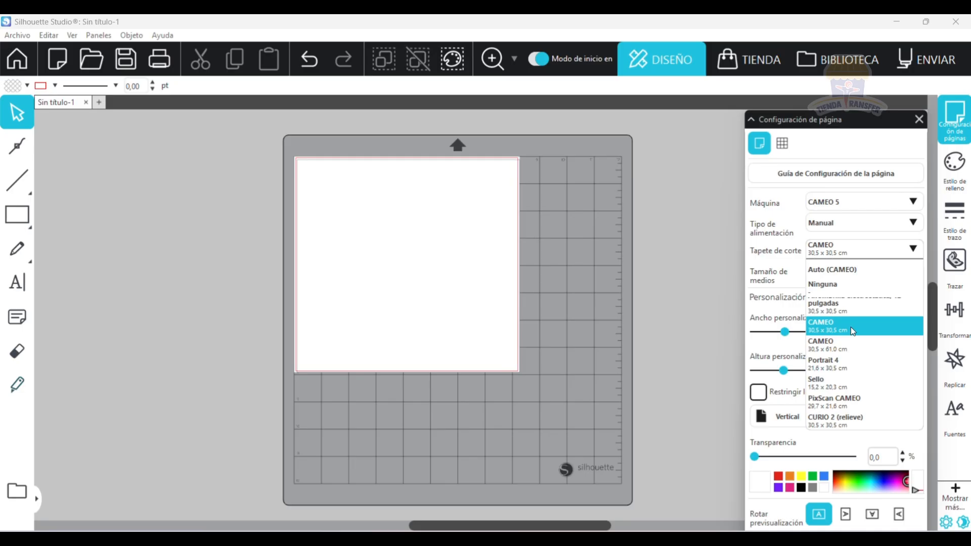
pyautogui.click(851, 327)
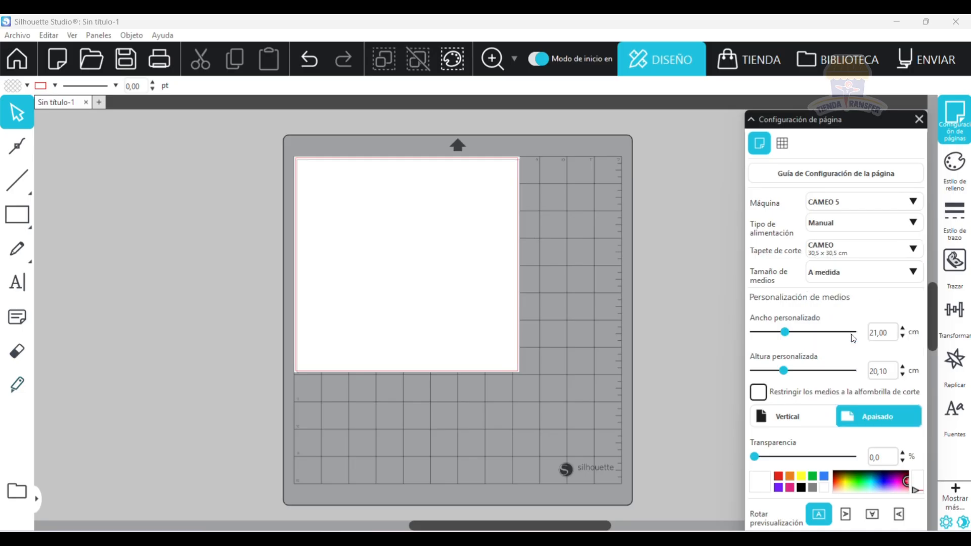
pyautogui.click(862, 275)
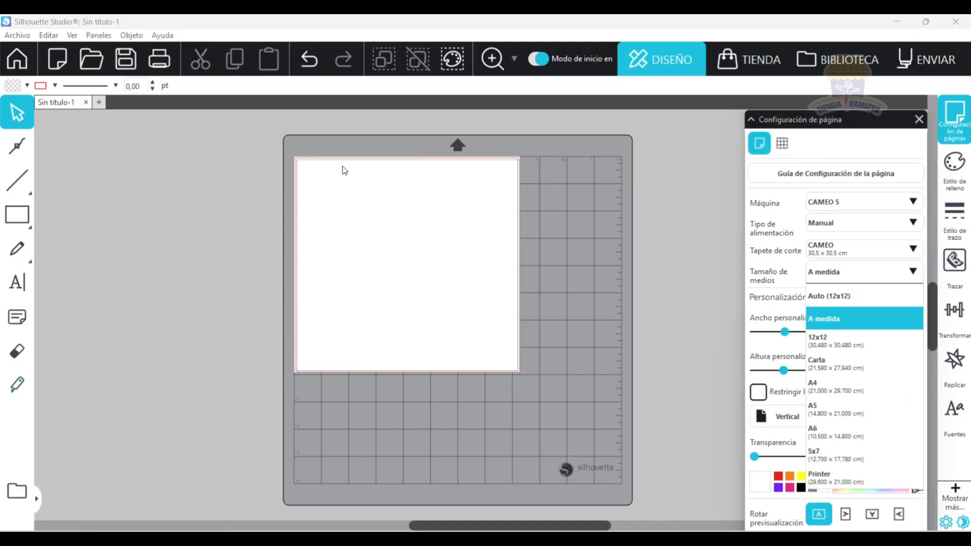
pyautogui.click(476, 426)
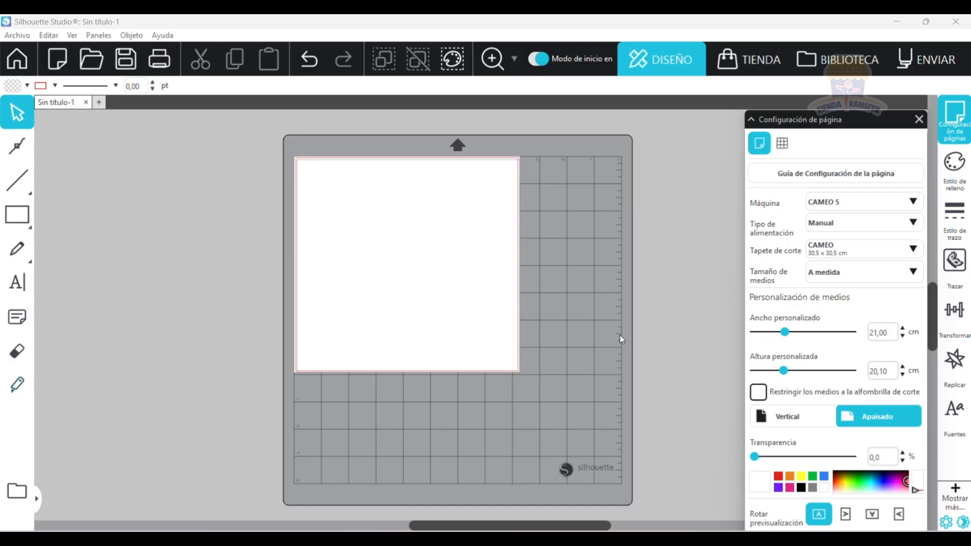
pyautogui.click(905, 274)
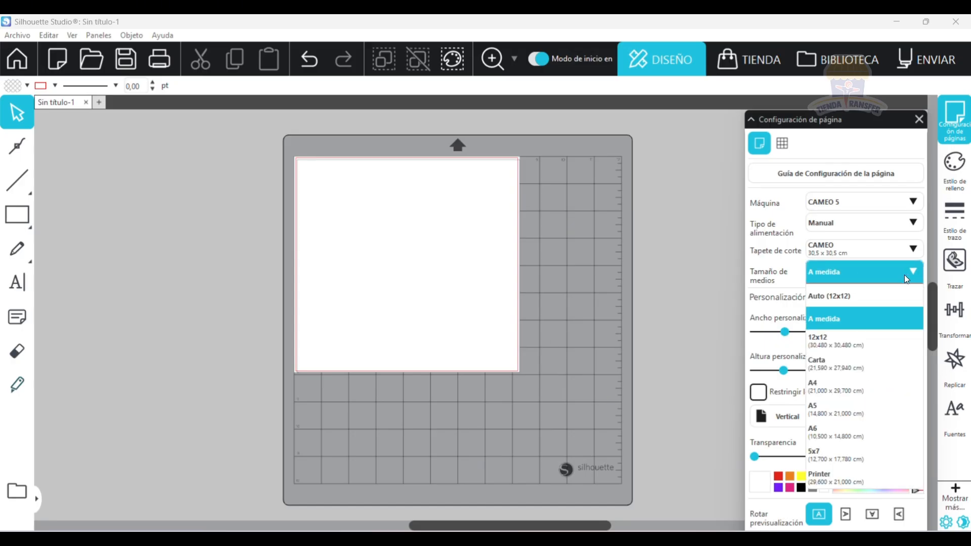
pyautogui.click(832, 364)
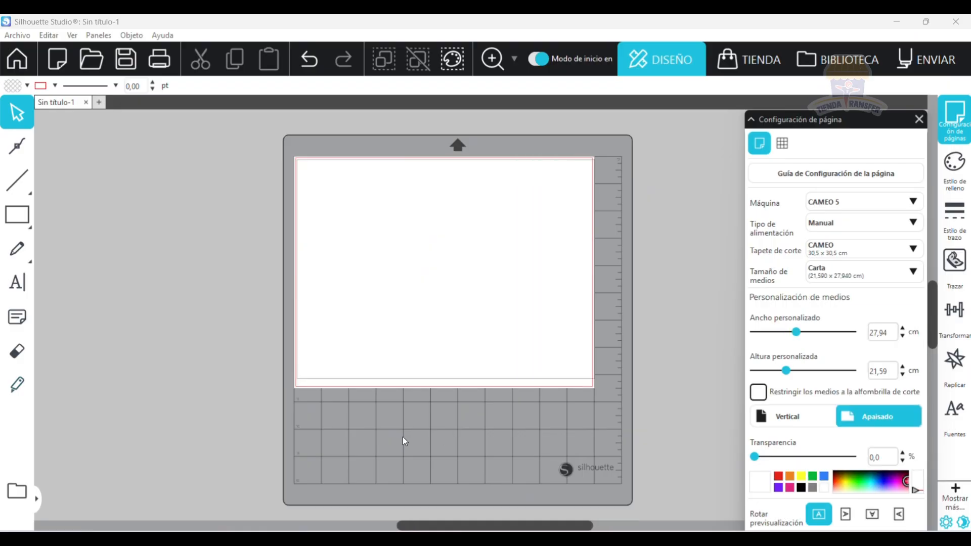
# Try out the preview rotation and the mat restriction, and set the page orientation to Vertical.
pyautogui.click(845, 514)
pyautogui.click(820, 514)
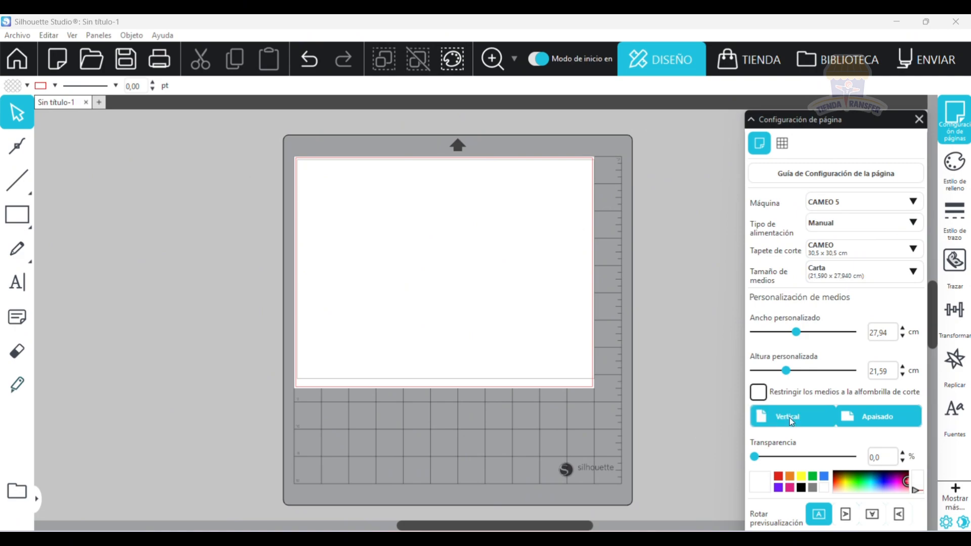
pyautogui.click(772, 417)
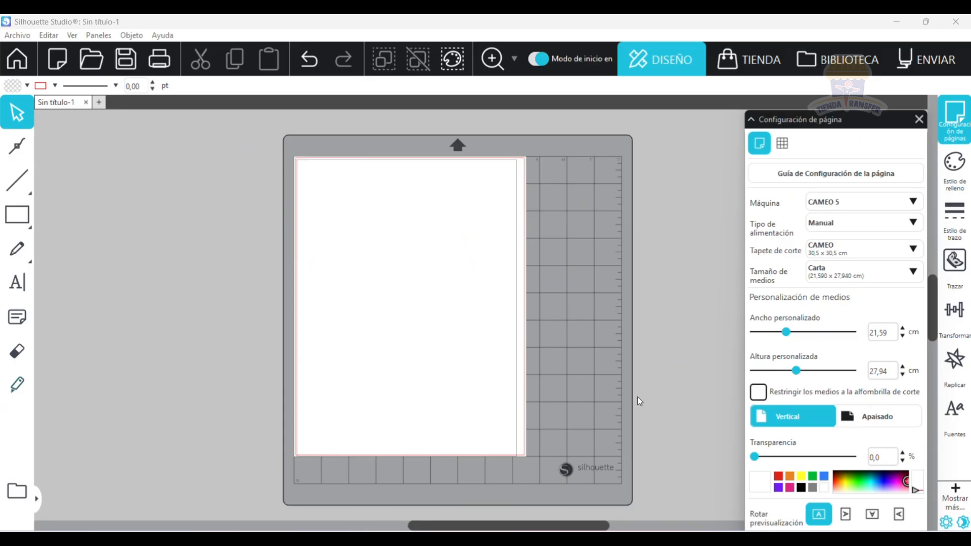
pyautogui.click(752, 393)
pyautogui.click(758, 392)
# Use the A medida media size and adjust the custom width to 17,70 cm and the height to 18,10 cm.
pyautogui.moveTo(787, 333); pyautogui.dragTo(785, 334)
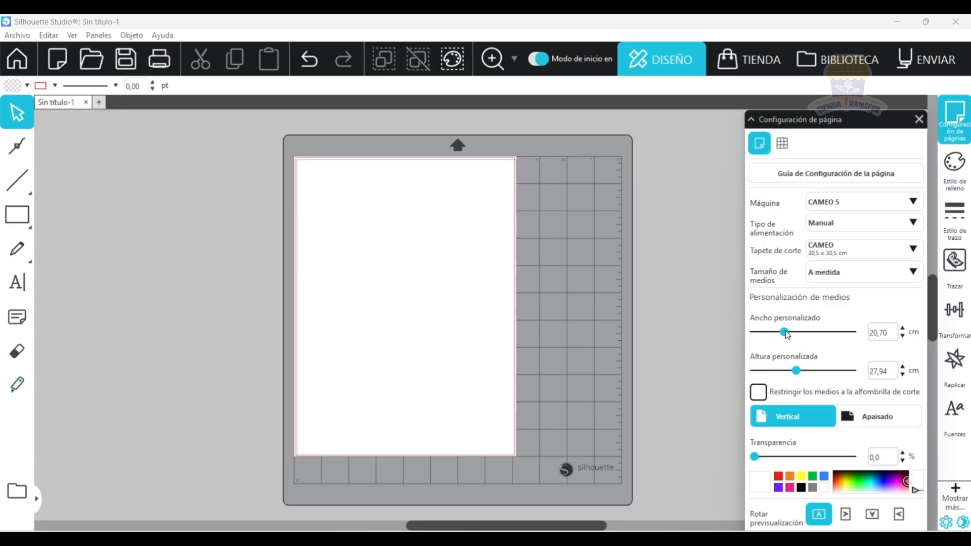
pyautogui.click(839, 277)
pyautogui.click(839, 319)
pyautogui.moveTo(785, 332); pyautogui.dragTo(779, 333)
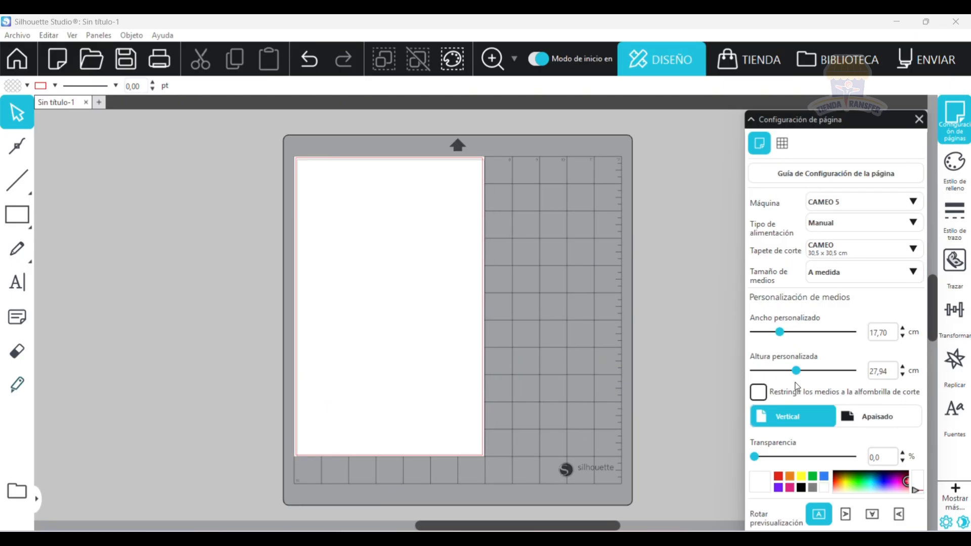
pyautogui.moveTo(796, 371); pyautogui.dragTo(780, 371)
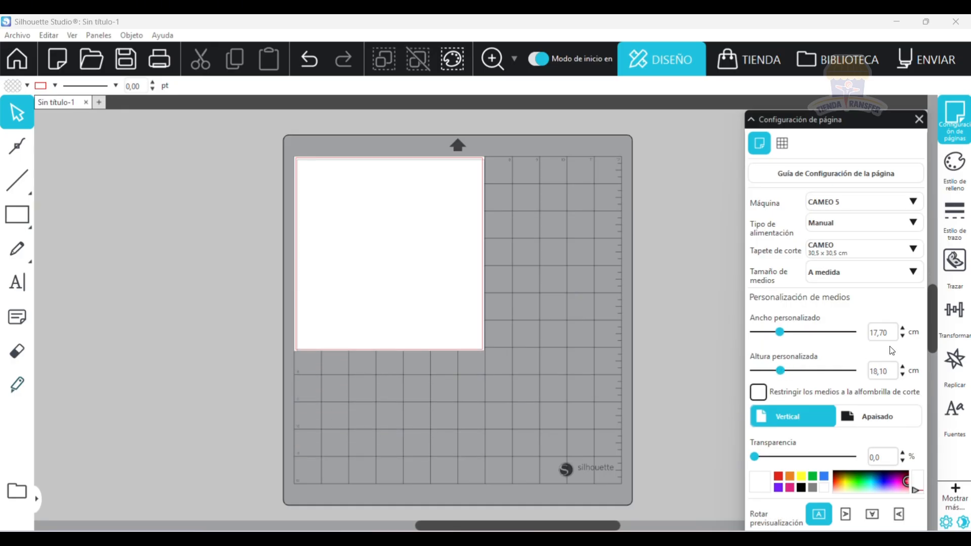
# Set the custom media width to 12 cm and the height to 16 cm.
pyautogui.moveTo(891, 333); pyautogui.dragTo(694, 333)
pyautogui.doubleClick(881, 332)
pyautogui.write('12')
pyautogui.moveTo(888, 371); pyautogui.dragTo(775, 388)
pyautogui.write('16')
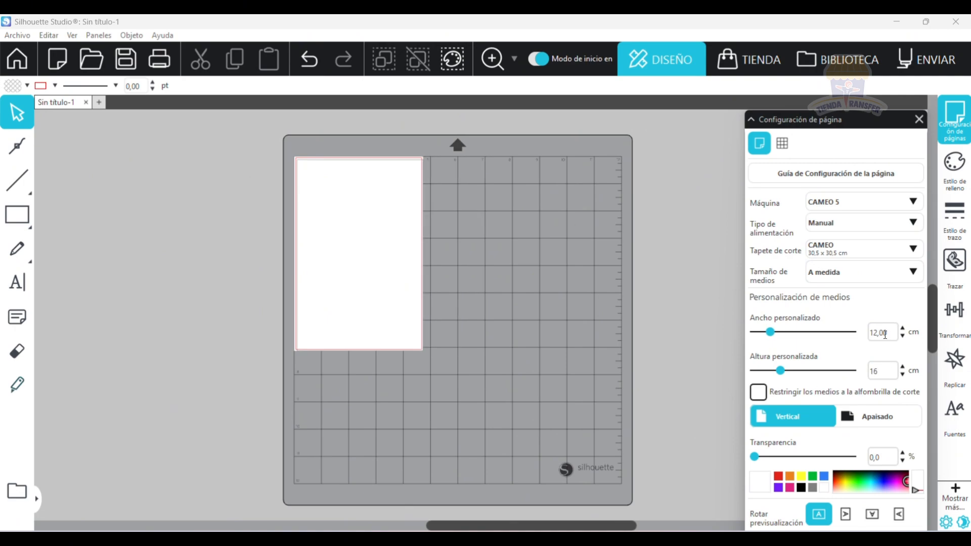
pyautogui.press('Return')
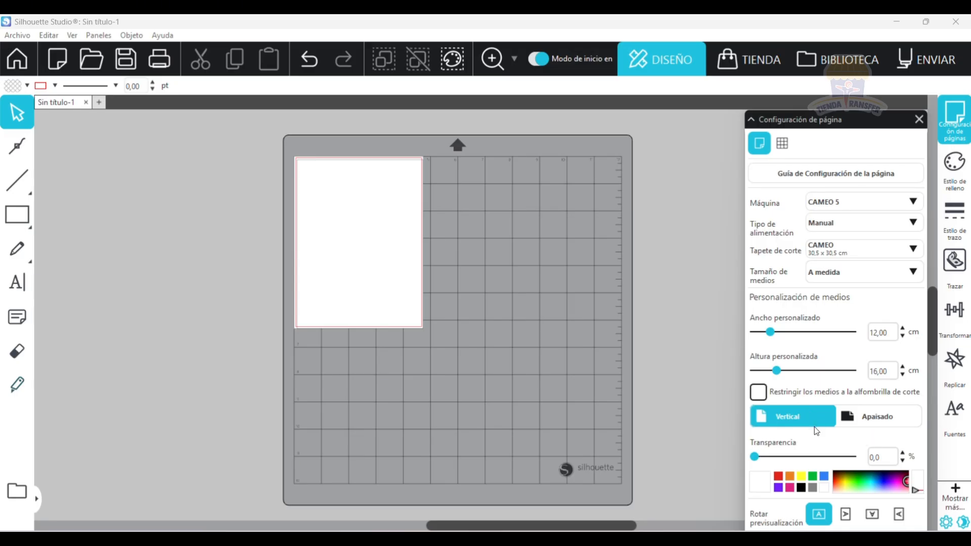
# Reselect the Carta size and try custom page heights of 20,70 cm and 12,10 cm along with the mat restriction.
pyautogui.click(842, 272)
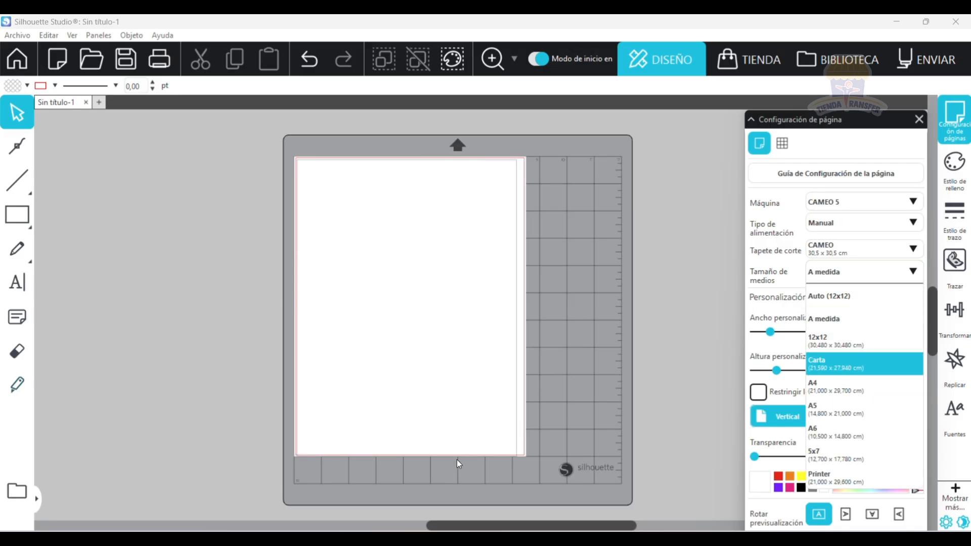
pyautogui.click(786, 377)
pyautogui.click(757, 392)
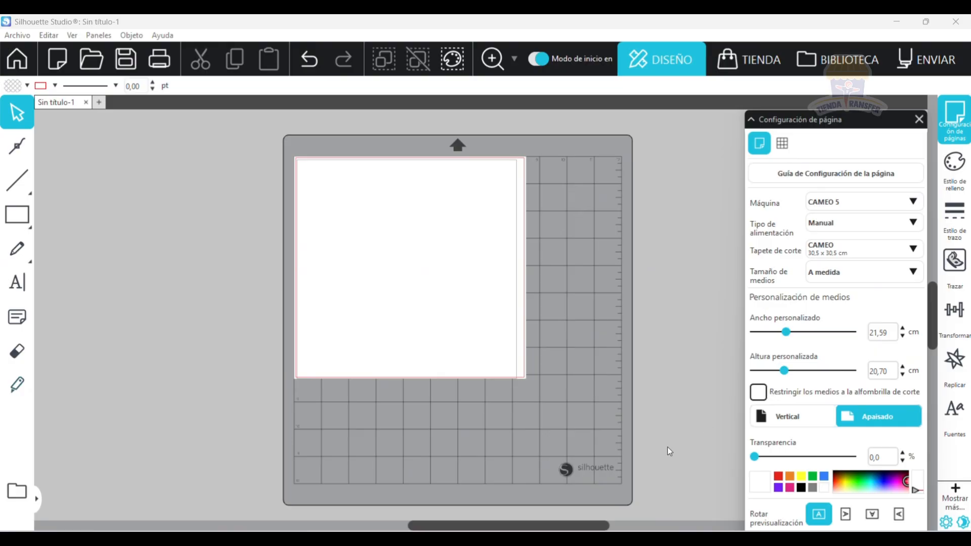
pyautogui.click(884, 271)
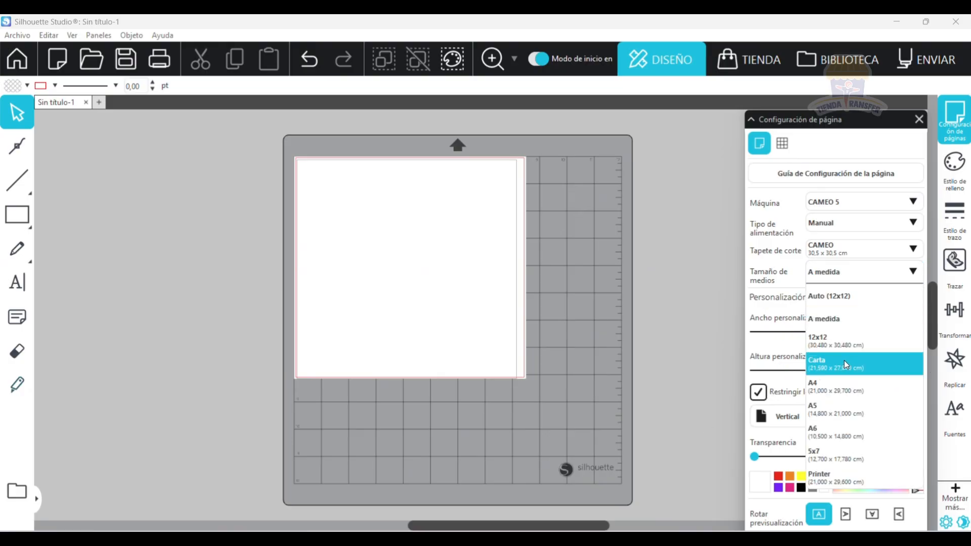
pyautogui.click(769, 417)
pyautogui.click(787, 387)
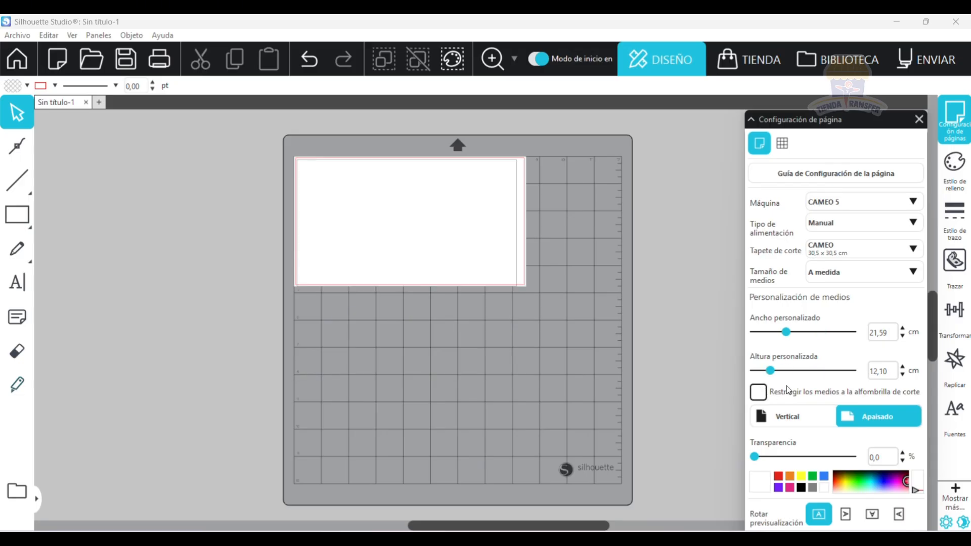
# Set the media size to Carta in Vertical orientation and restrict the media to the cutting mat.
pyautogui.click(864, 273)
pyautogui.click(827, 363)
pyautogui.click(784, 415)
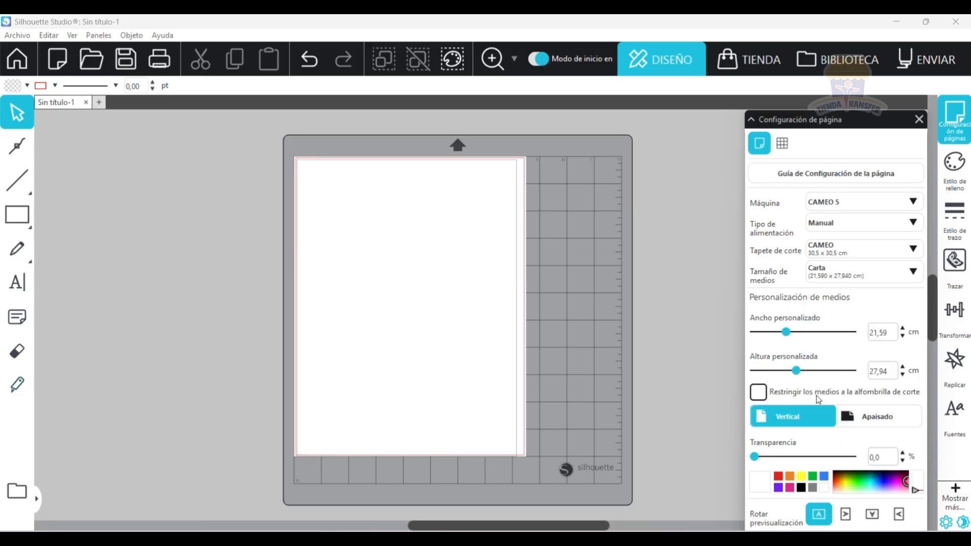
pyautogui.click(759, 392)
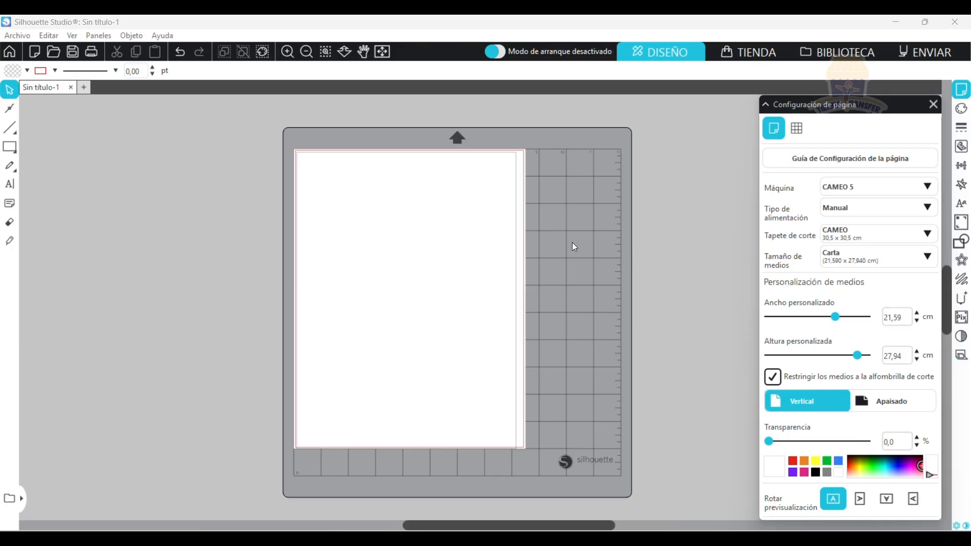
# Open the fill settings and draw a nearly square rectangle near the upper-left corner of the page.
pyautogui.click(962, 114)
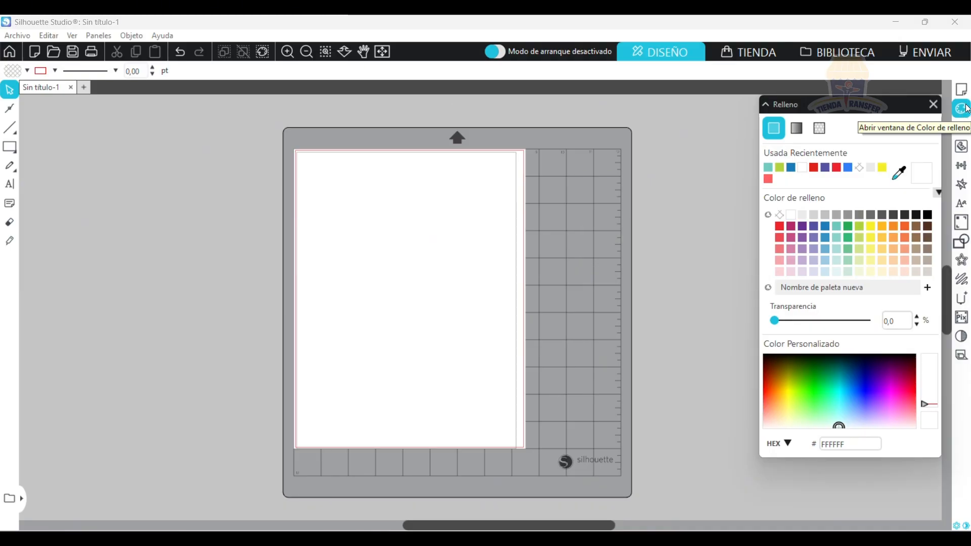
pyautogui.click(9, 147)
pyautogui.moveTo(303, 170)
pyautogui.mouseDown()
pyautogui.moveTo(375, 258)
pyautogui.moveTo(396, 266)
pyautogui.mouseUp()
pyautogui.moveTo(13, 153)
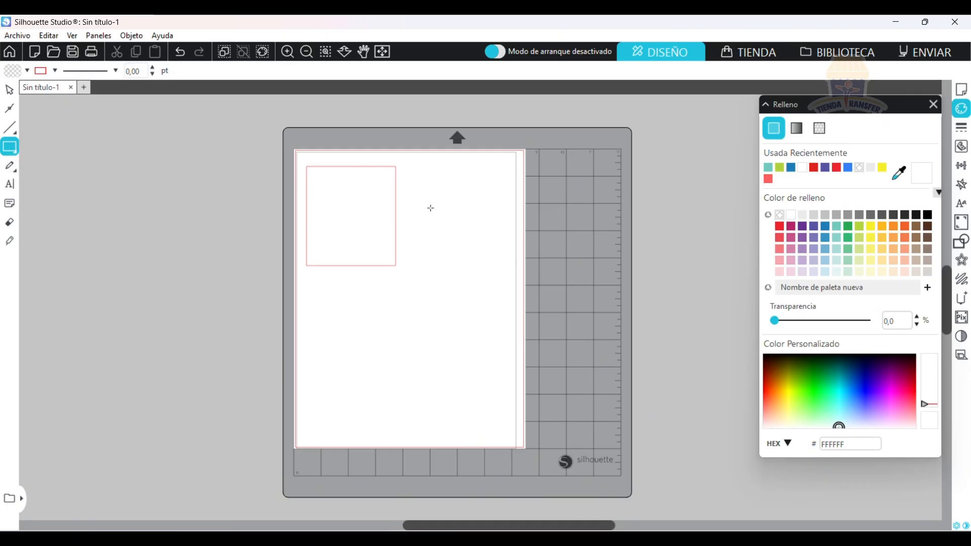
# Draw rectangles of about 6.95 × 7.07 cm and 16.2 × 6.95 cm near the first one, and fill the wide one with turquoise (6EC9C0).
pyautogui.moveTo(404, 191); pyautogui.dragTo(481, 269)
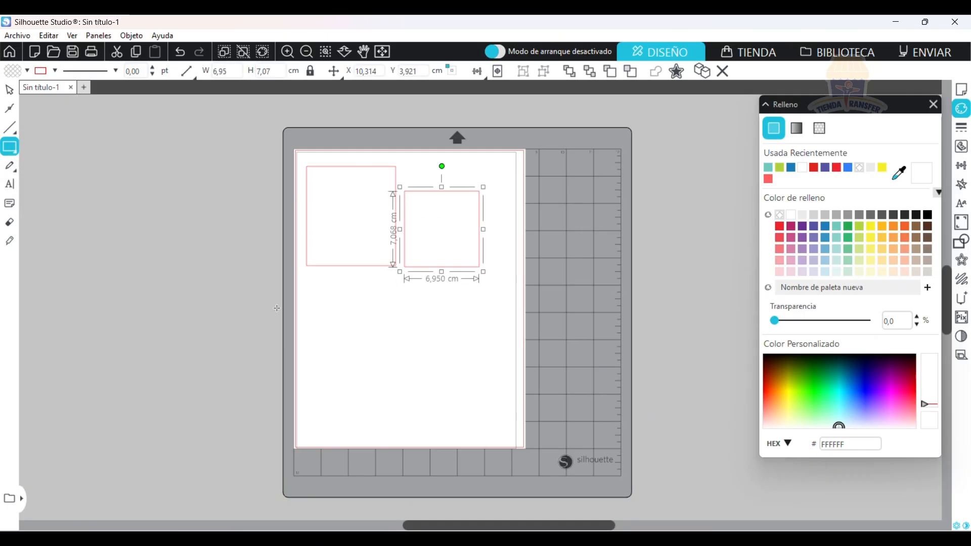
pyautogui.moveTo(307, 275); pyautogui.dragTo(481, 350)
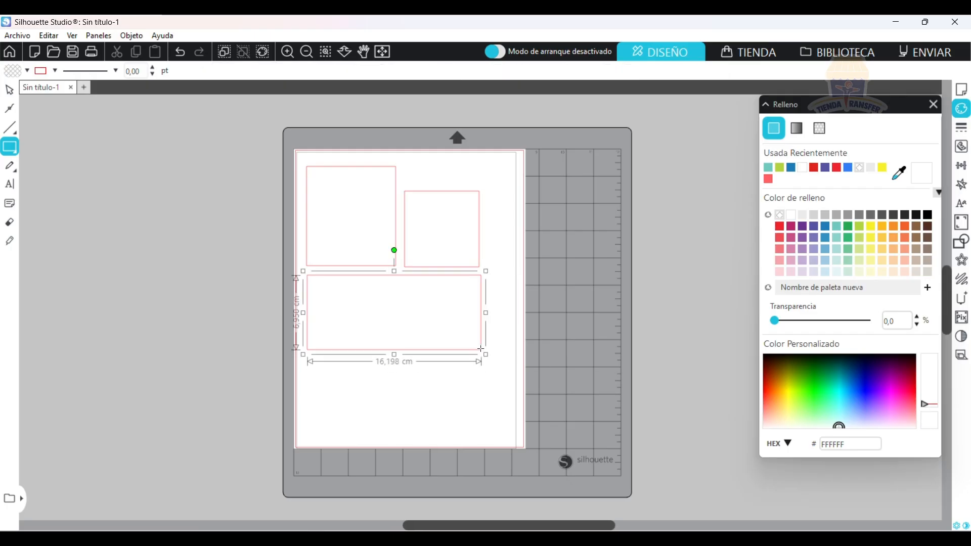
pyautogui.click(767, 169)
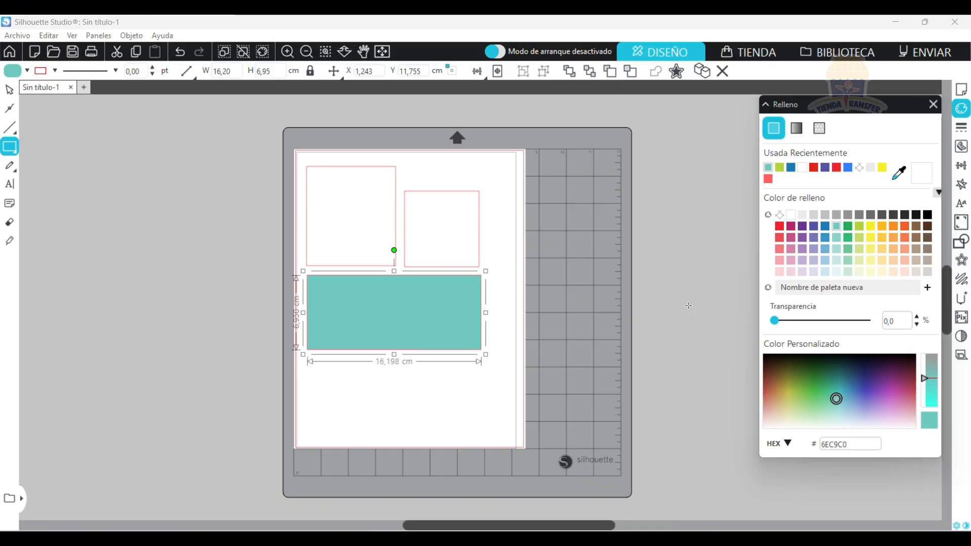
# Select all three rectangles on the page and delete them.
pyautogui.click(9, 90)
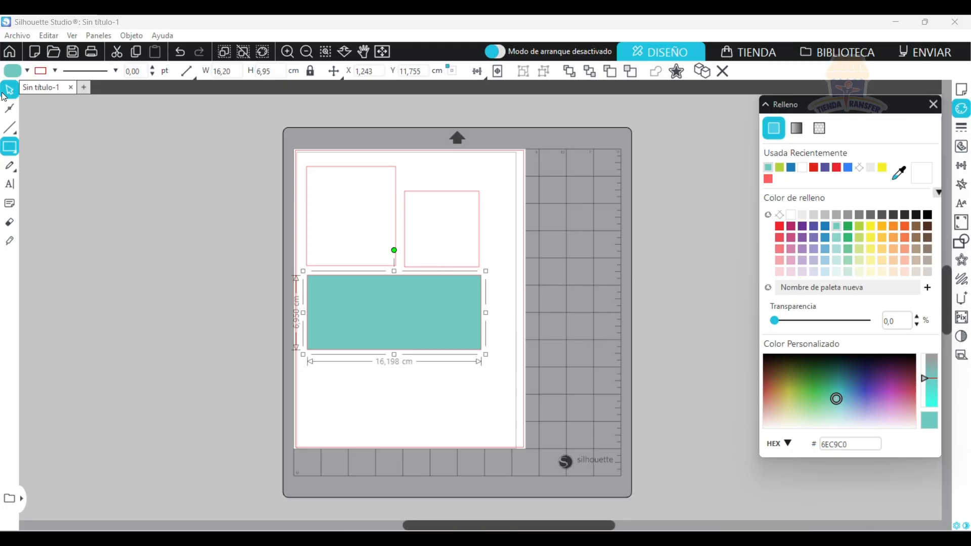
pyautogui.moveTo(480, 384); pyautogui.dragTo(356, 216)
pyautogui.press('Delete')
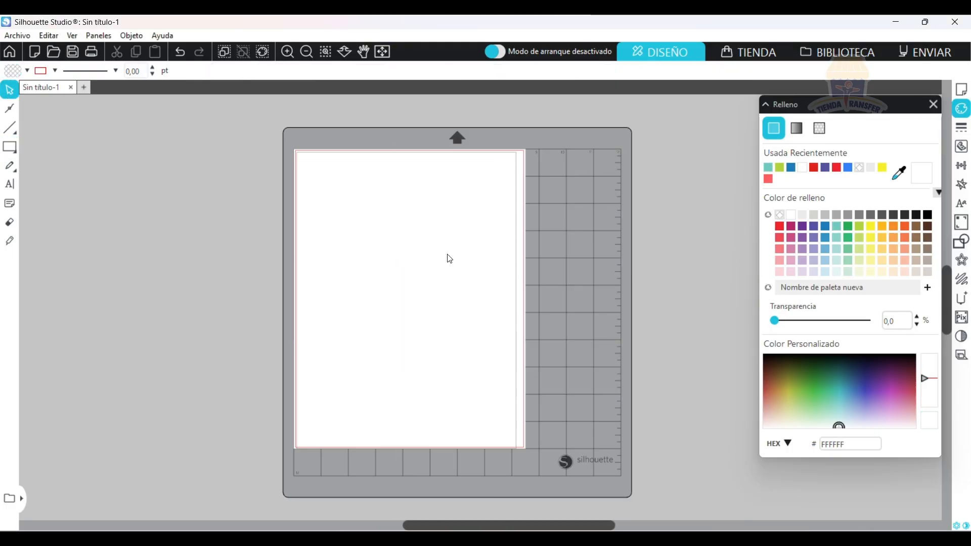
# Open the line style settings and draw a rectangle about 15.8 × 7 cm in the upper part of the page.
pyautogui.click(961, 127)
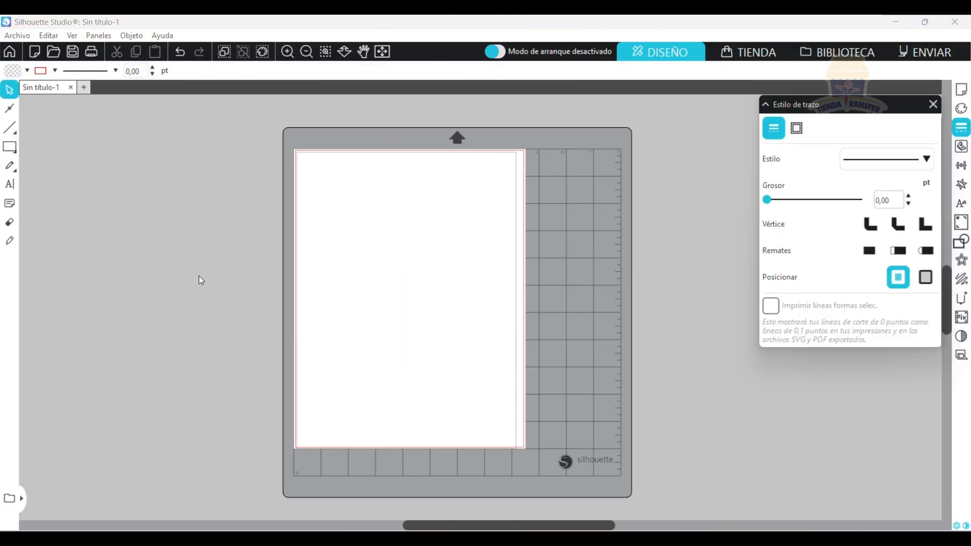
pyautogui.click(8, 151)
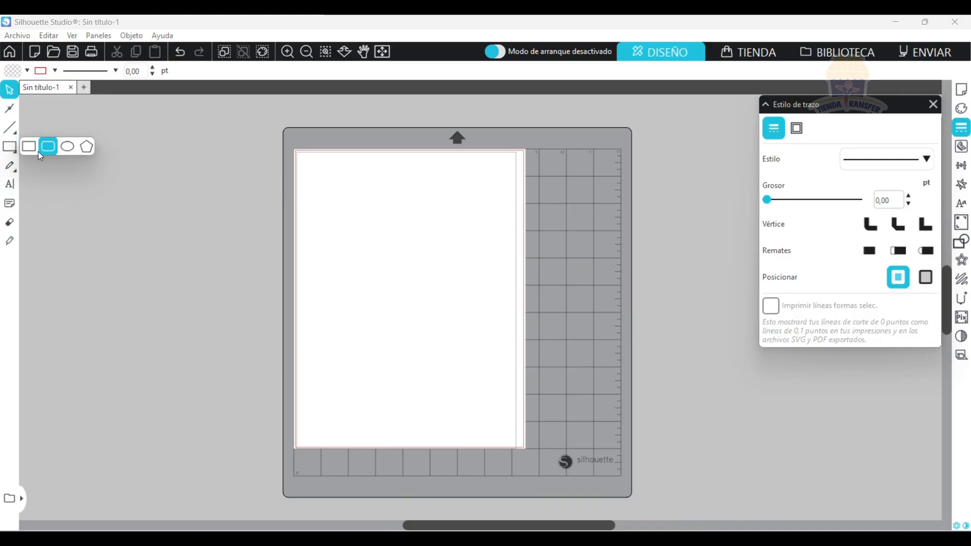
pyautogui.click(30, 149)
pyautogui.moveTo(317, 179)
pyautogui.mouseDown()
pyautogui.moveTo(326, 204)
pyautogui.moveTo(486, 255)
pyautogui.mouseUp()
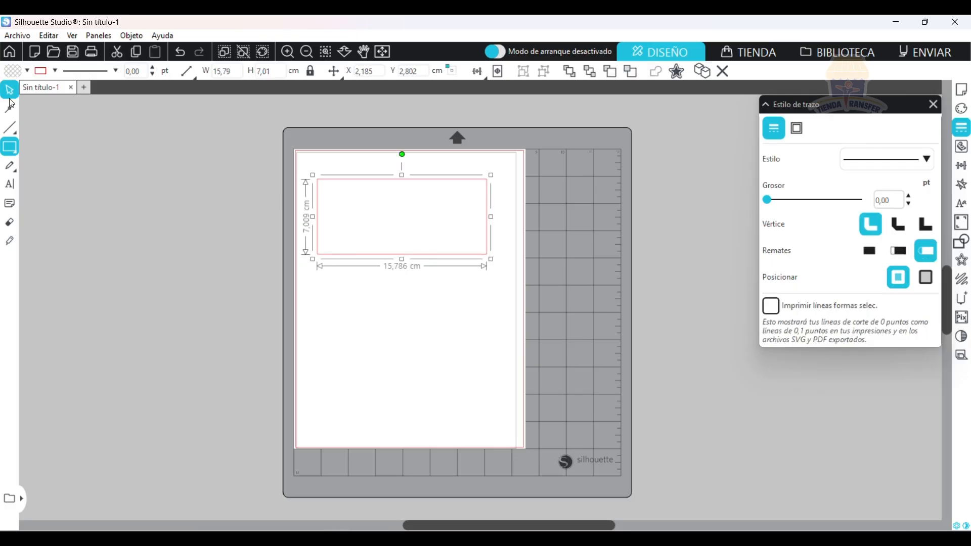
# Try the fine, medium and long dashed line styles on the rectangle, along with the first and third end cap options.
pyautogui.click(928, 161)
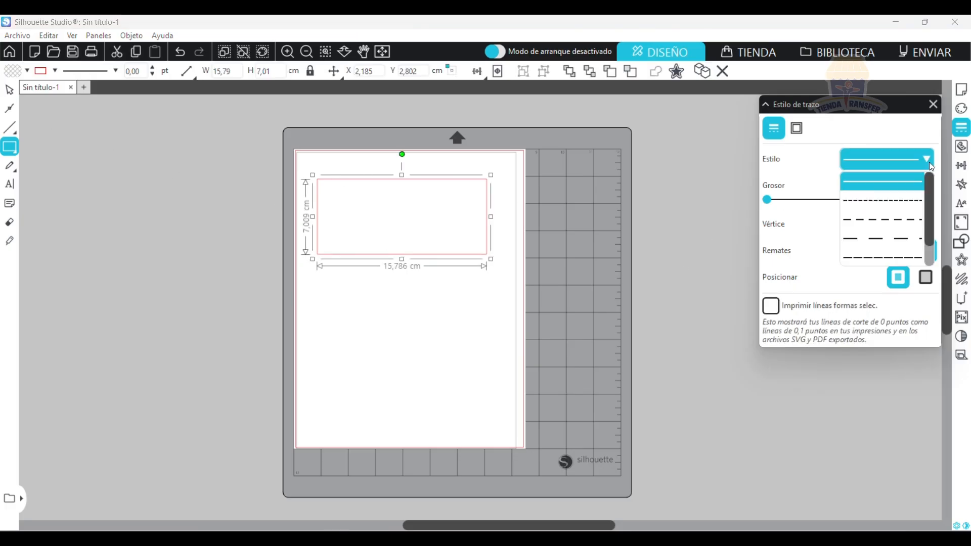
pyautogui.click(894, 199)
pyautogui.click(927, 160)
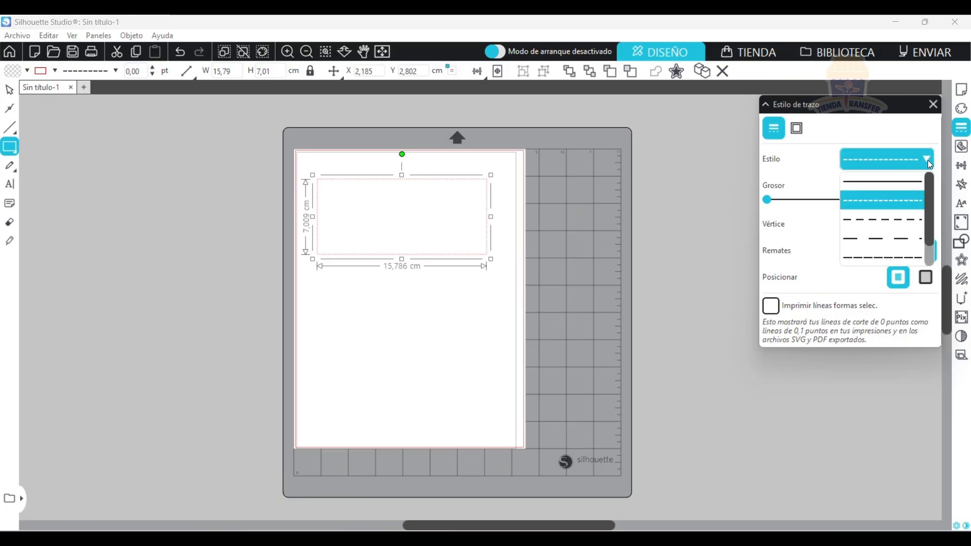
pyautogui.click(889, 217)
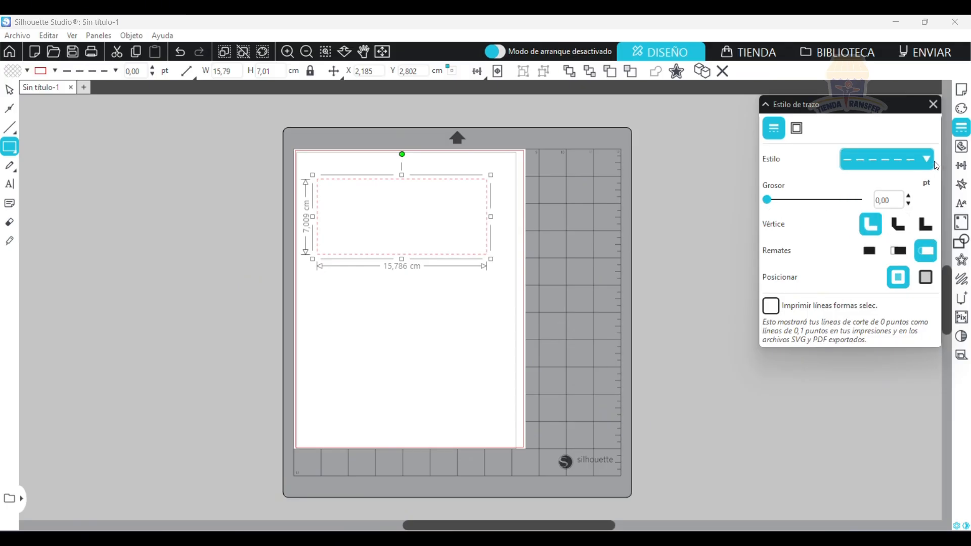
pyautogui.click(880, 160)
pyautogui.click(867, 237)
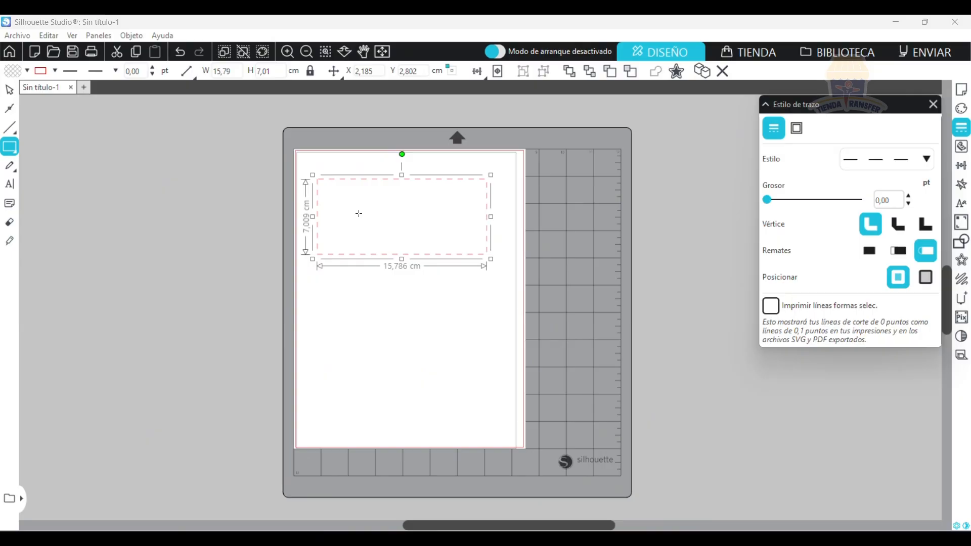
pyautogui.click(875, 257)
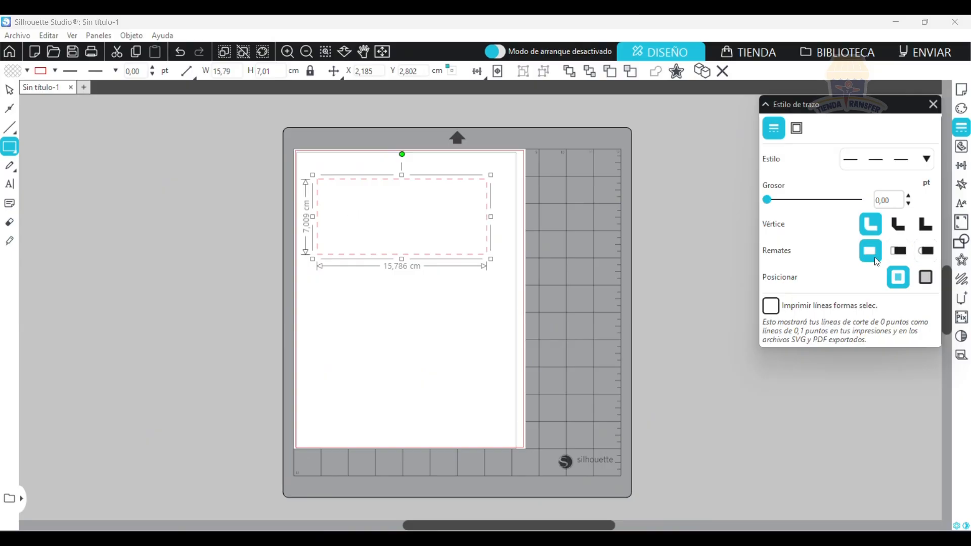
pyautogui.click(928, 253)
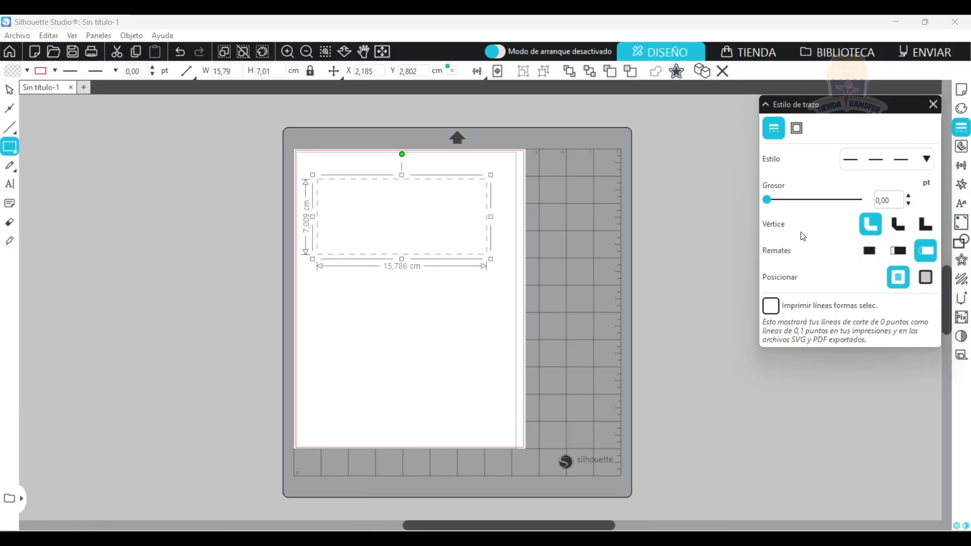
# Restore the solid line style on the rectangle's outline and delete the rectangle.
pyautogui.click(927, 160)
pyautogui.click(909, 186)
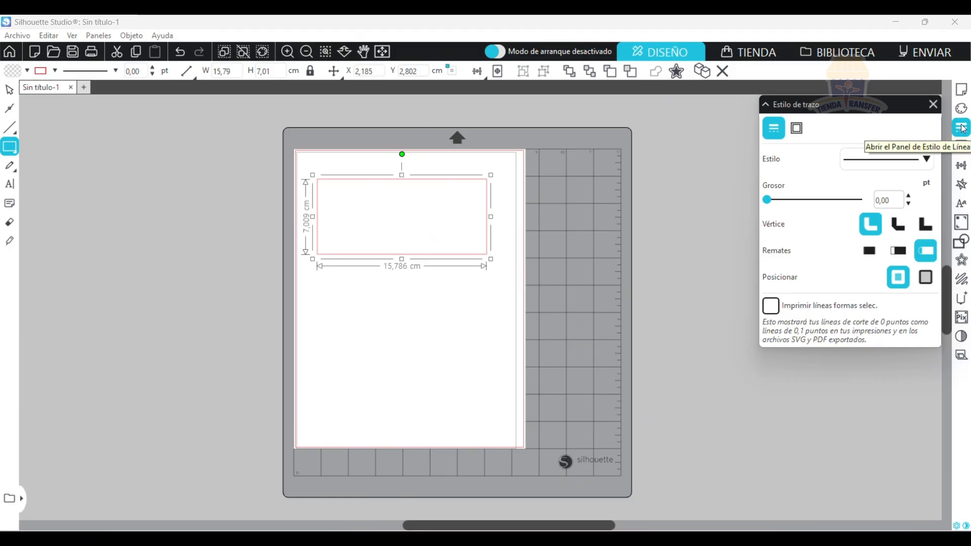
pyautogui.press('Delete')
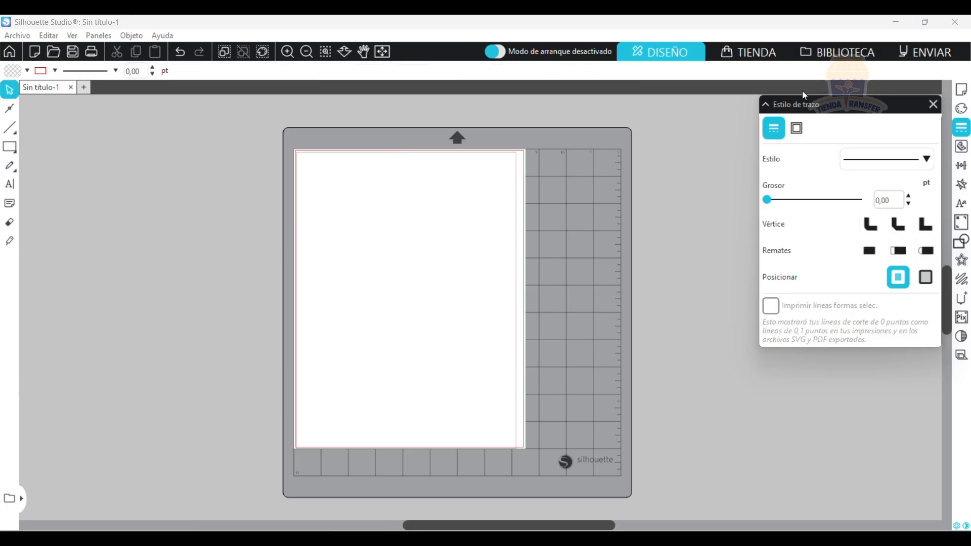
# Open the trace settings and draw a rectangle about 11.2 × 5.8 cm in the upper part of the page.
pyautogui.click(962, 152)
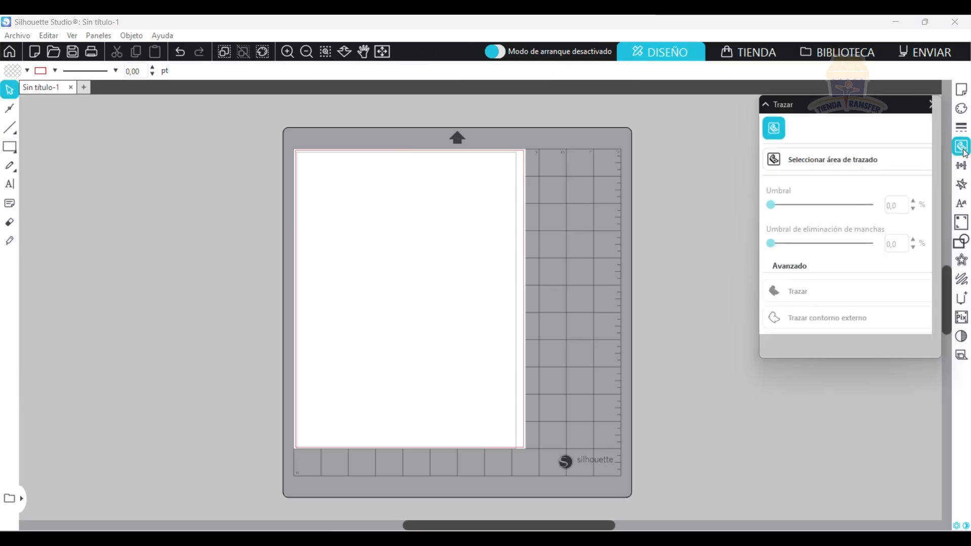
pyautogui.click(781, 157)
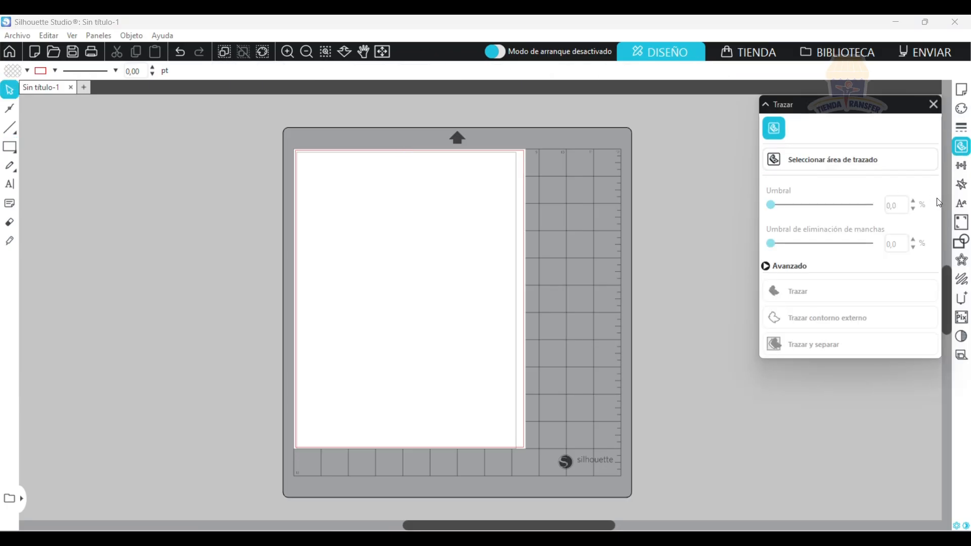
pyautogui.click(9, 147)
pyautogui.click(11, 146)
pyautogui.moveTo(346, 184); pyautogui.dragTo(466, 246)
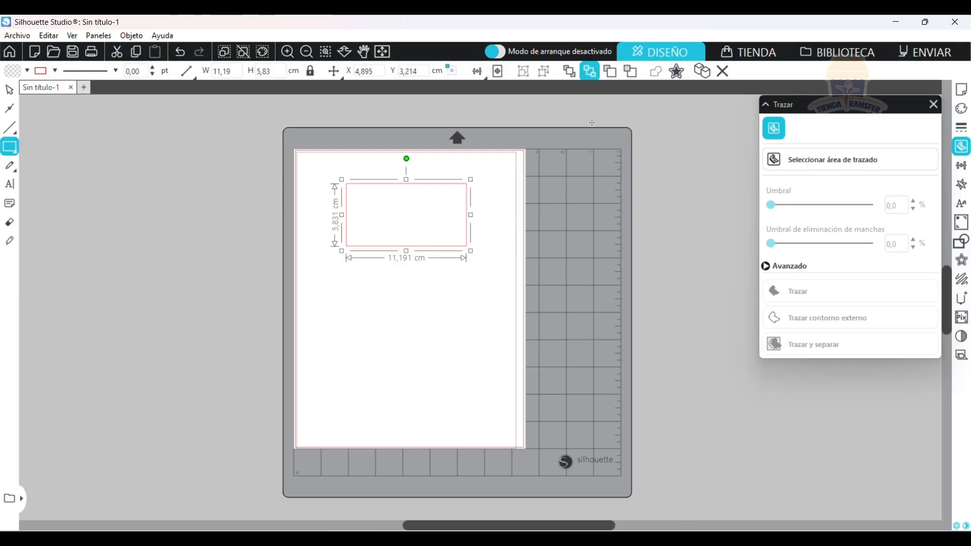
# Mark a trace area about 1.6 × 3.4 cm over the rectangle's lower edge and set the threshold to 65%.
pyautogui.click(823, 161)
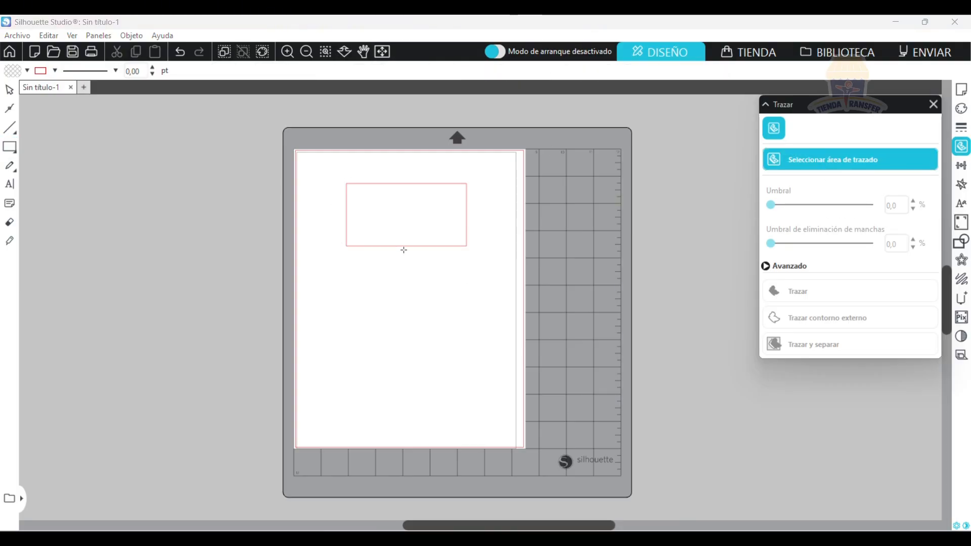
pyautogui.moveTo(403, 249); pyautogui.dragTo(425, 210)
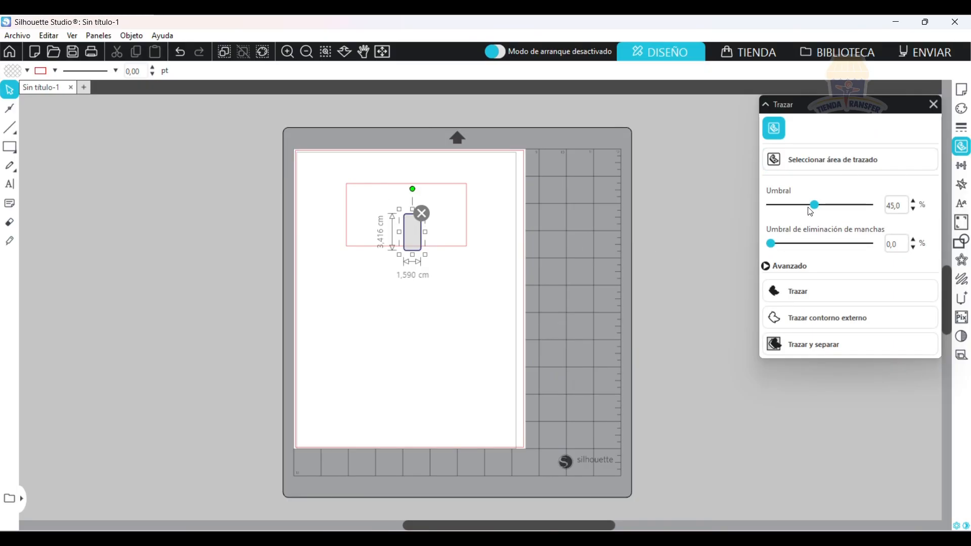
pyautogui.moveTo(814, 205); pyautogui.dragTo(835, 204)
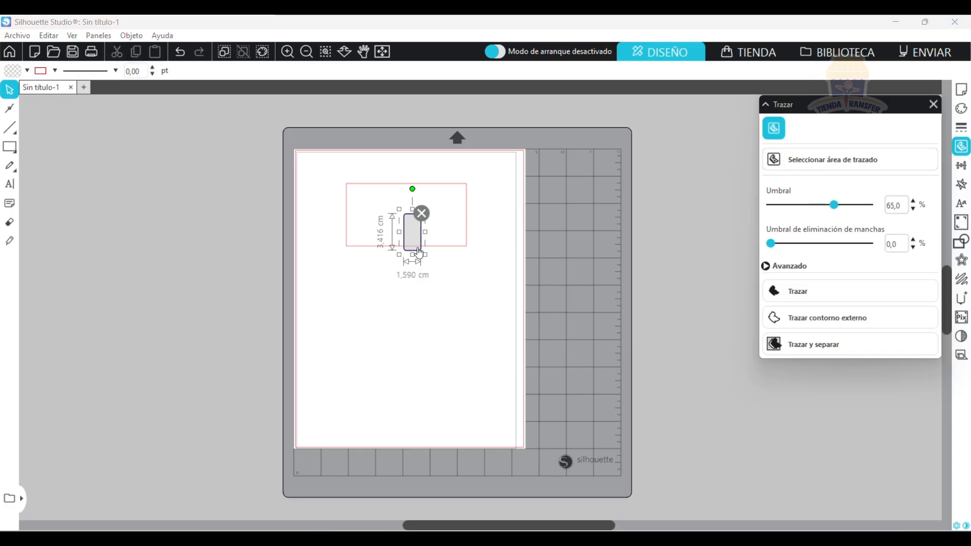
# Enlarge the trace area to about 12.2 × 6.6 cm so it encloses the rectangle, and discard the area.
pyautogui.moveTo(419, 253)
pyautogui.mouseDown()
pyautogui.moveTo(486, 252)
pyautogui.moveTo(472, 252)
pyautogui.mouseUp()
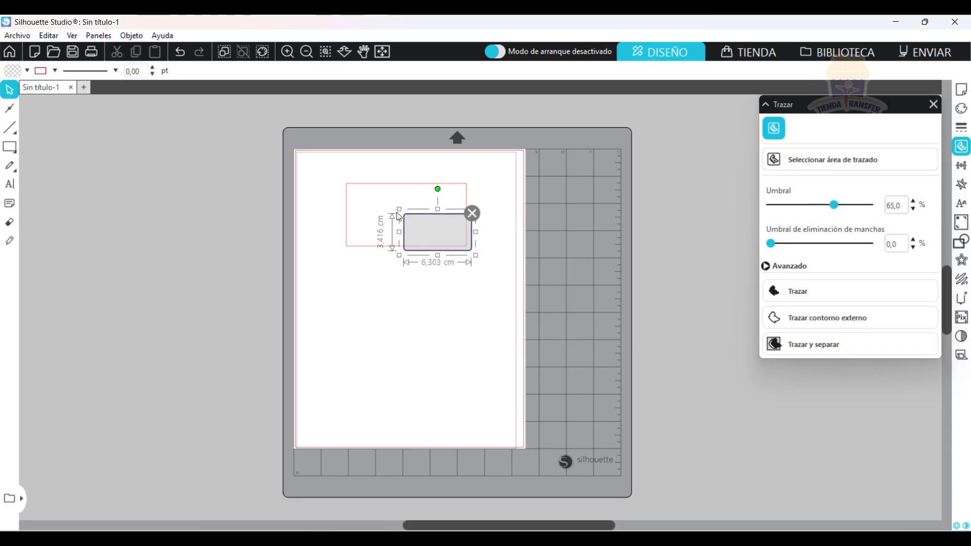
pyautogui.moveTo(400, 210); pyautogui.dragTo(336, 173)
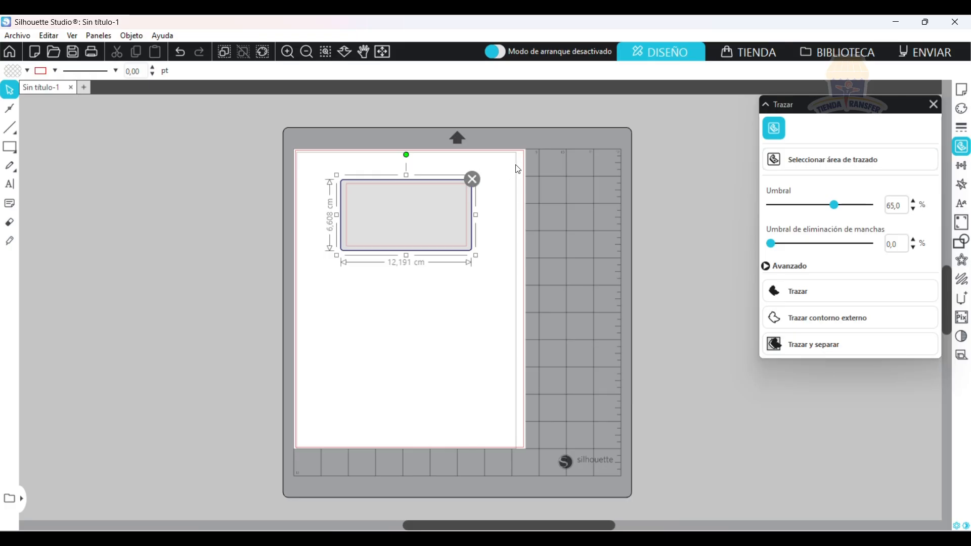
pyautogui.click(472, 180)
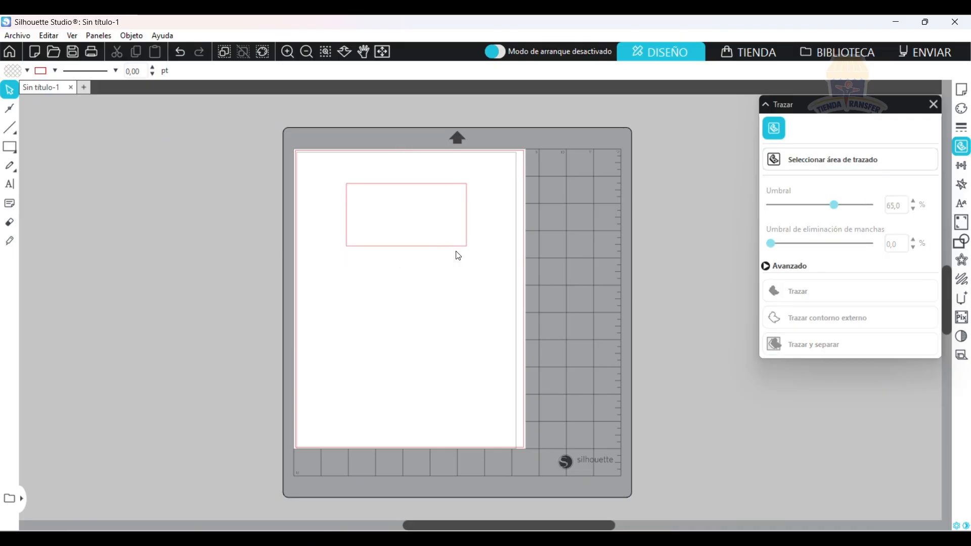
# Replace the trace settings with the transform settings and center the rectangle horizontally and vertically on the page.
pyautogui.click(934, 104)
pyautogui.click(965, 169)
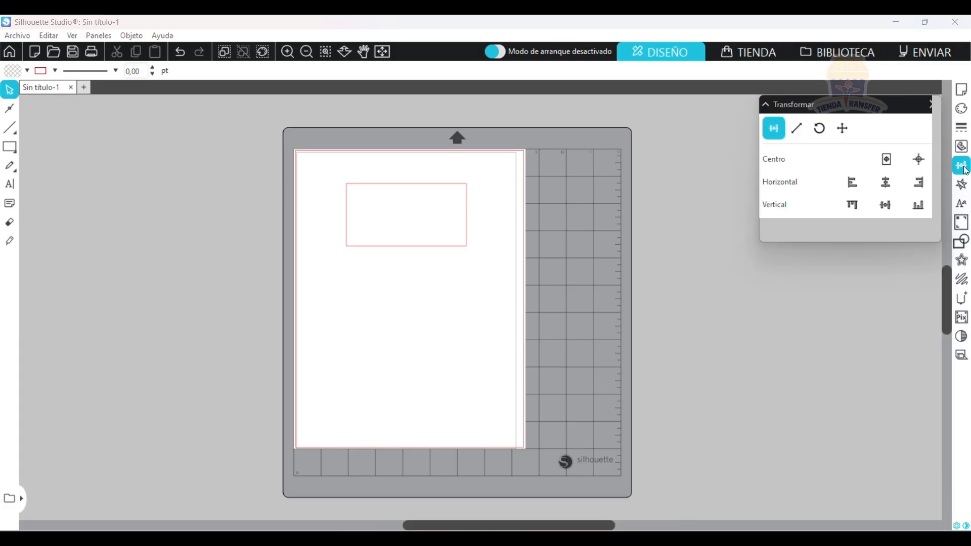
pyautogui.click(413, 195)
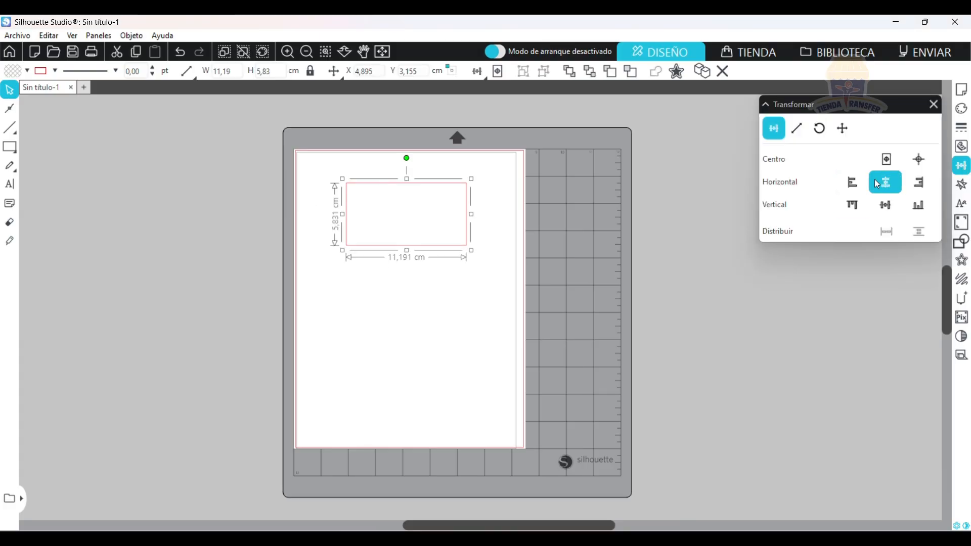
pyautogui.click(885, 182)
pyautogui.click(886, 205)
# Rotate the rectangle to 90° and return to the alignment options.
pyautogui.click(820, 128)
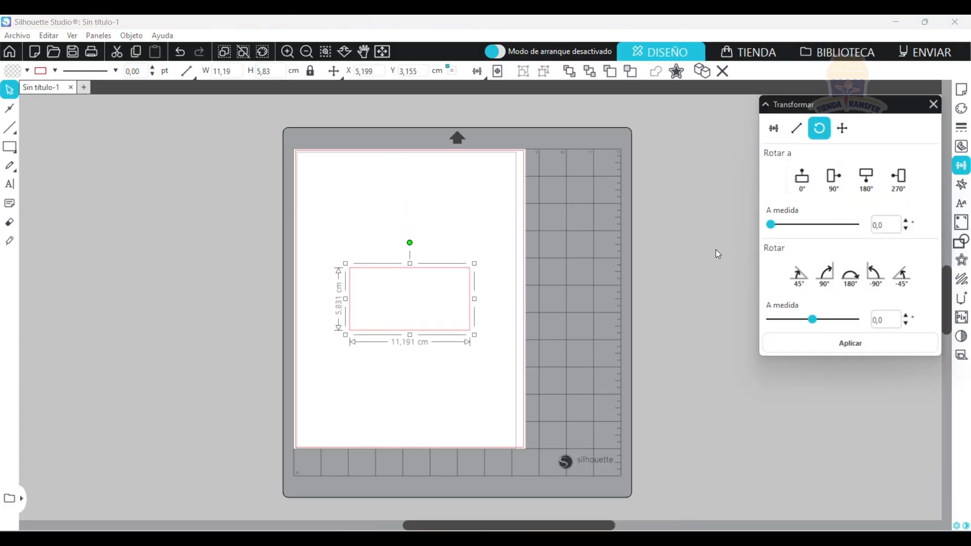
pyautogui.click(834, 179)
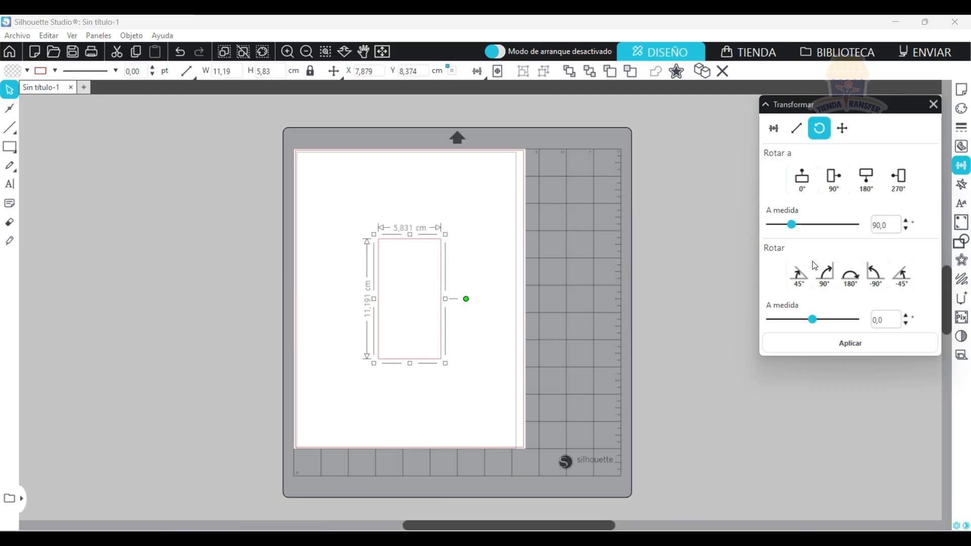
pyautogui.click(775, 129)
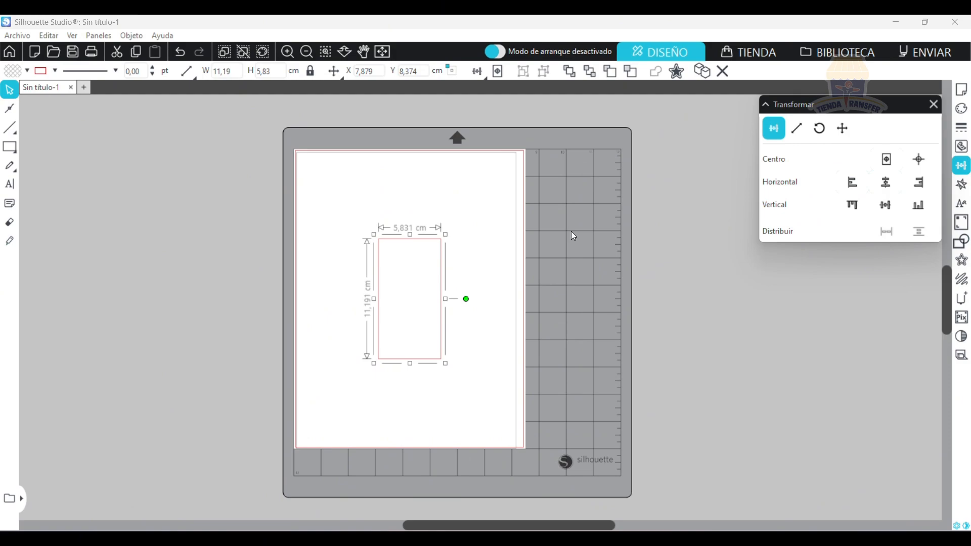
# Open the replicate settings, shrink the upright rectangle to about 4.4 × 8.5 cm, and delete it.
pyautogui.click(963, 190)
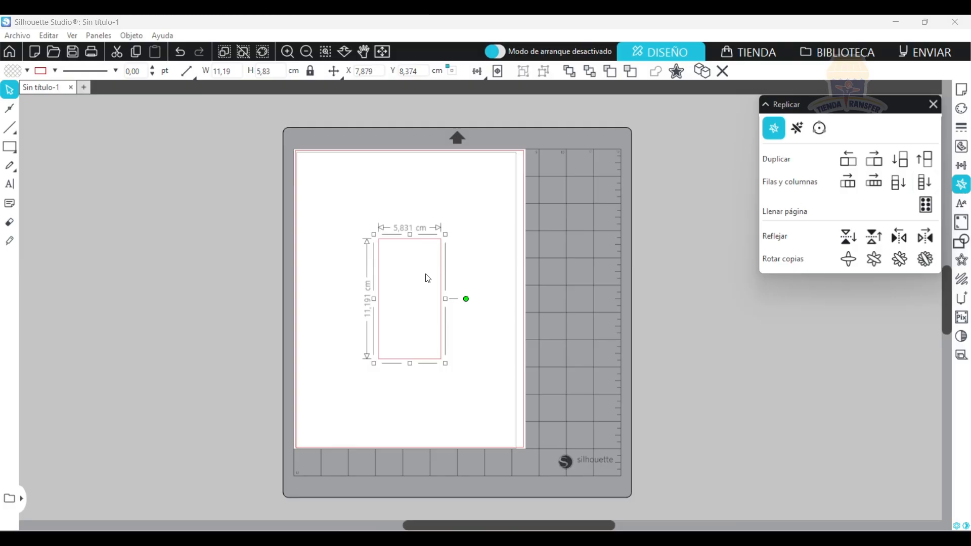
pyautogui.moveTo(445, 234); pyautogui.dragTo(430, 263)
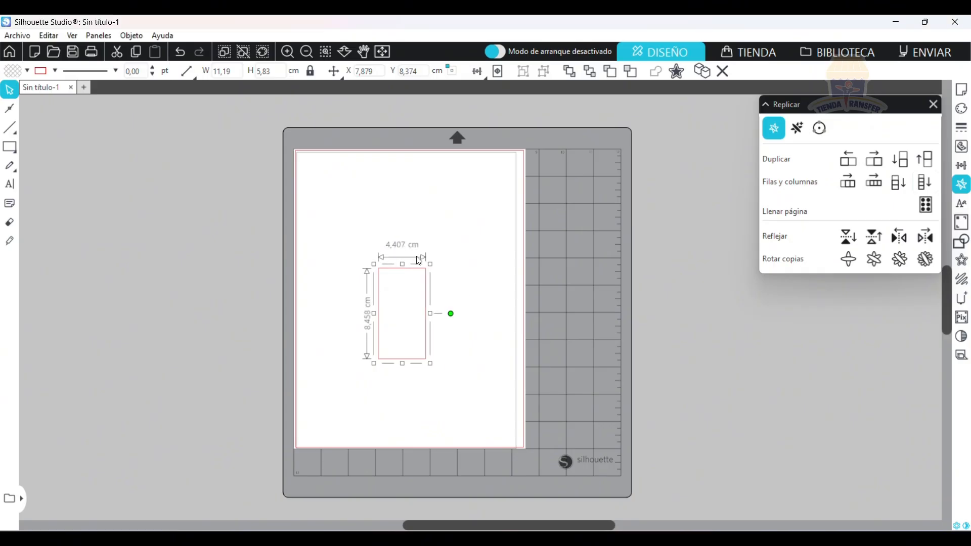
pyautogui.press('Delete')
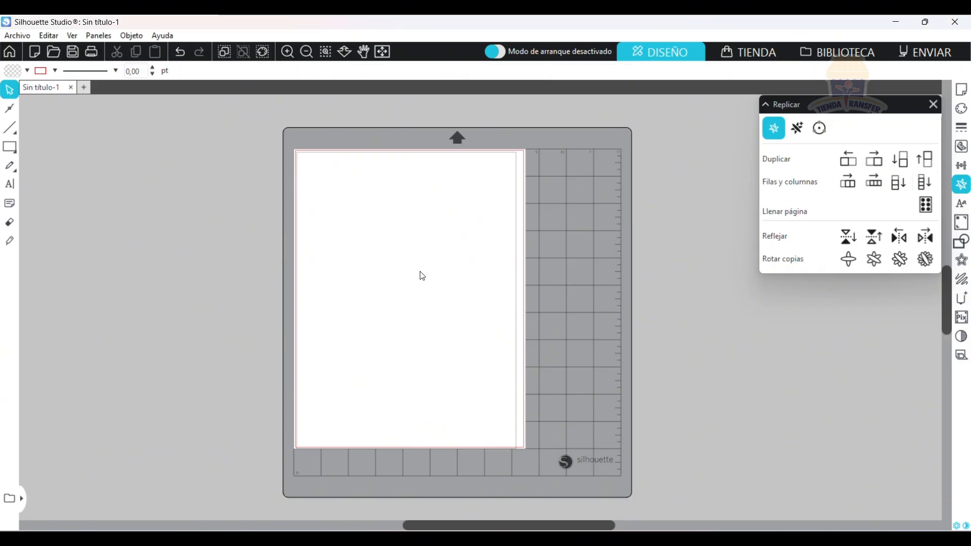
# Draw a circle about 3.33 cm in diameter near the upper-left corner of the page.
pyautogui.click(19, 149)
pyautogui.click(67, 146)
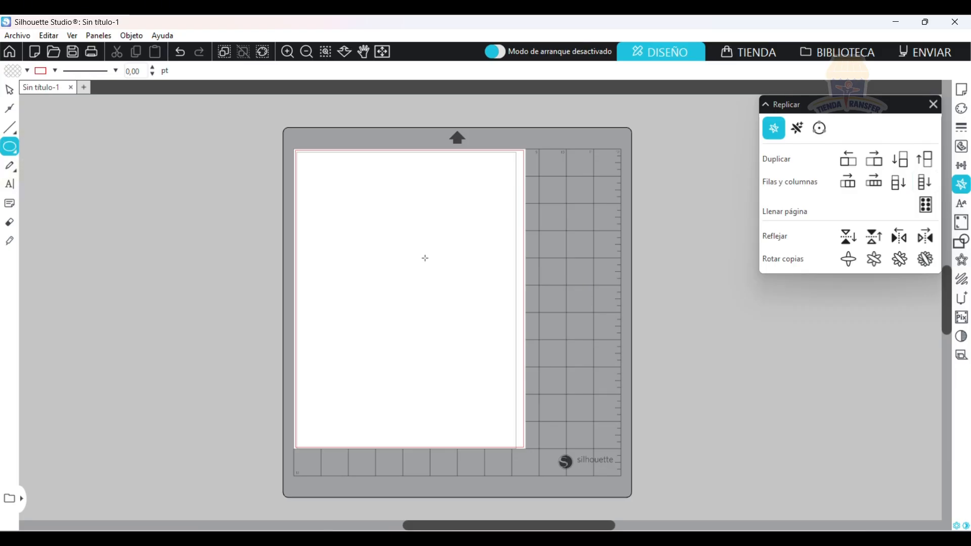
pyautogui.moveTo(311, 165); pyautogui.dragTo(356, 209)
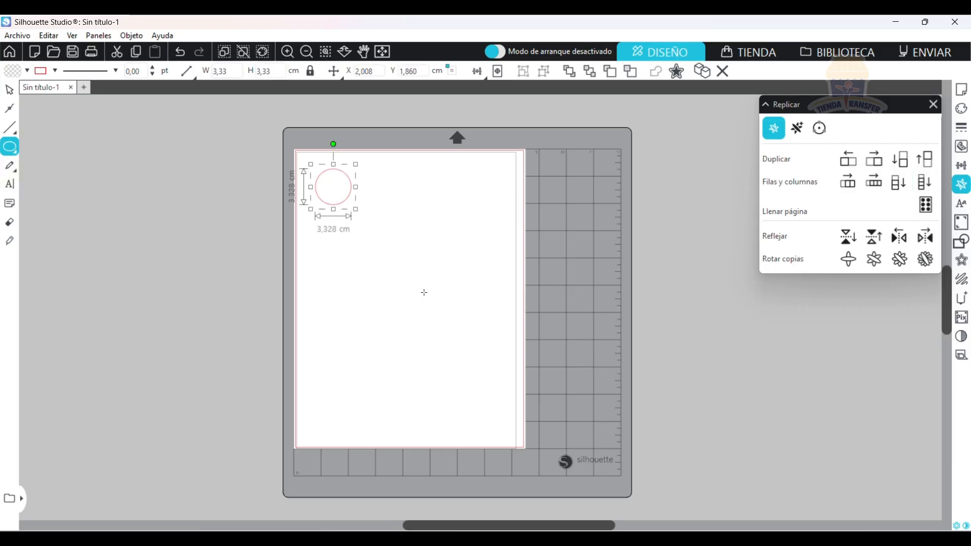
# Move the circle closer to the page's upper-left corner, fill the page with copies of it, and undo the fill.
pyautogui.click(9, 90)
pyautogui.moveTo(331, 172); pyautogui.dragTo(320, 164)
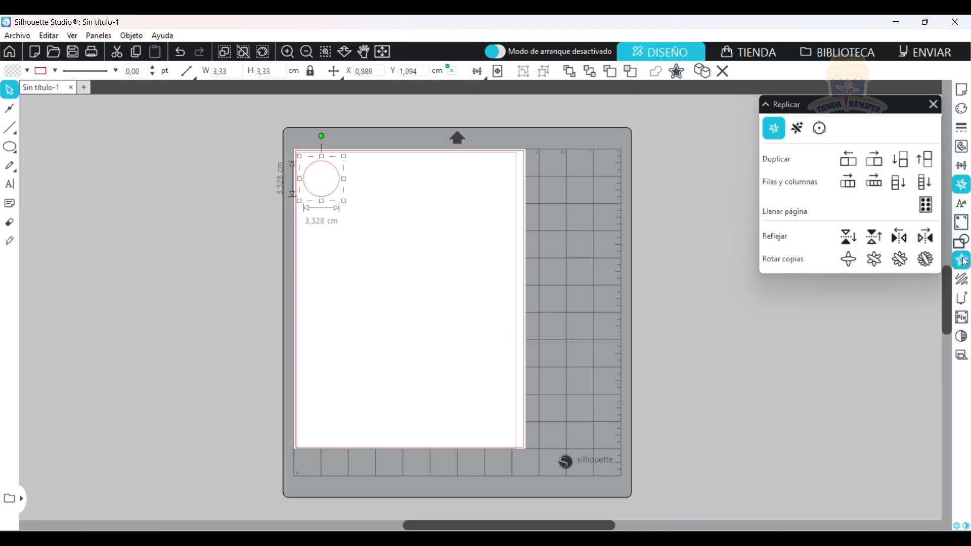
pyautogui.click(926, 204)
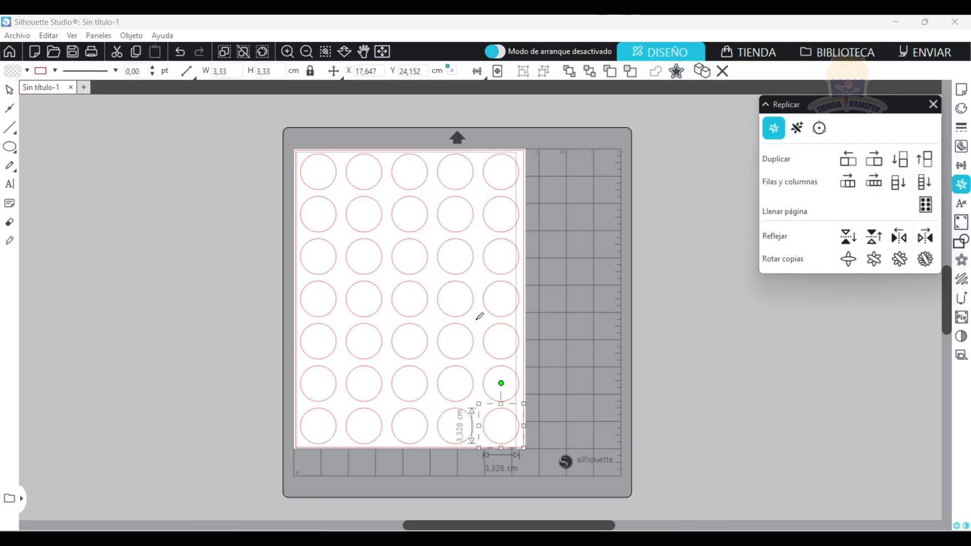
pyautogui.hotkey('ctrl', 'z')
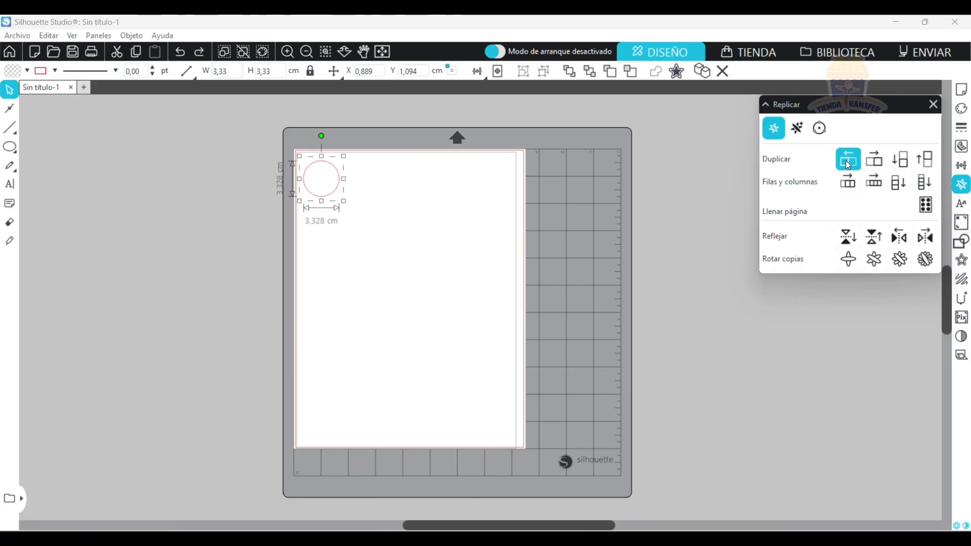
# Duplicate the circle twice to the right, once below, and twice back to the left to form two rows of three.
pyautogui.click(875, 159)
pyautogui.click(875, 158)
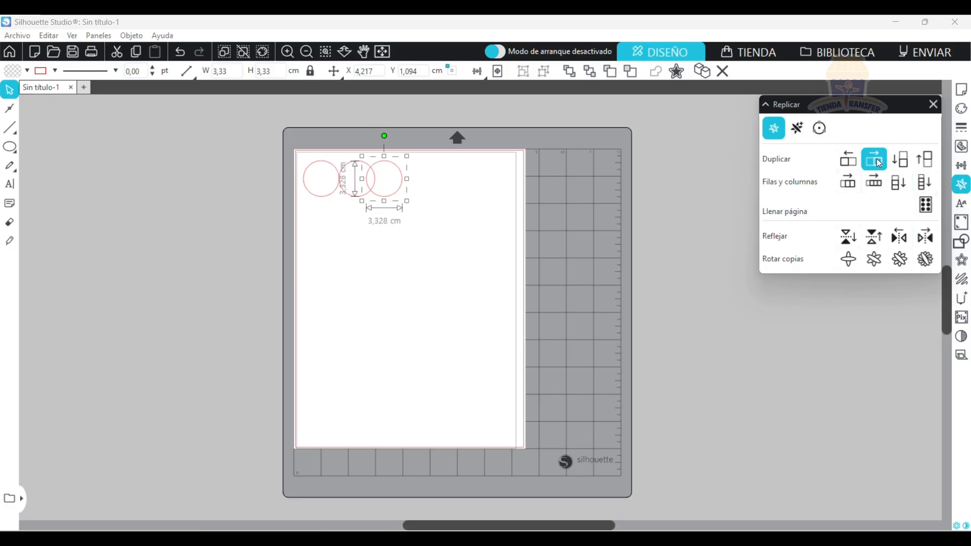
pyautogui.click(907, 161)
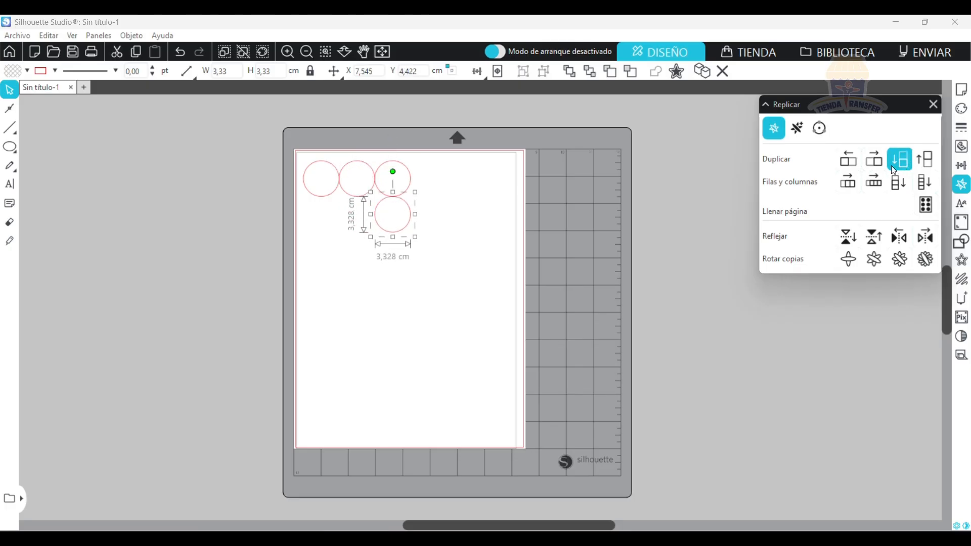
pyautogui.click(848, 160)
pyautogui.click(848, 159)
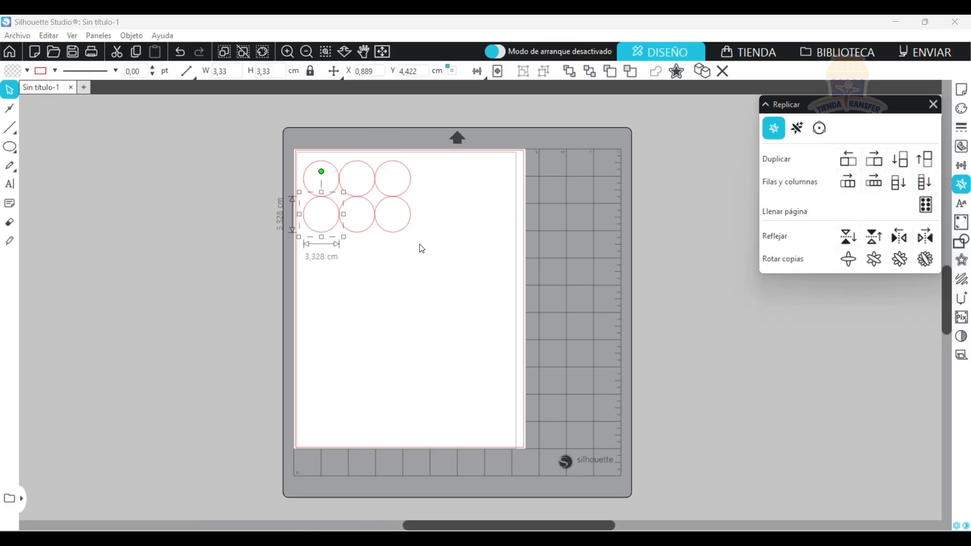
# Delete the lower row of circles and the extra copies in the upper row, keeping only the original circle.
pyautogui.moveTo(422, 249); pyautogui.dragTo(305, 208)
pyautogui.press('Delete')
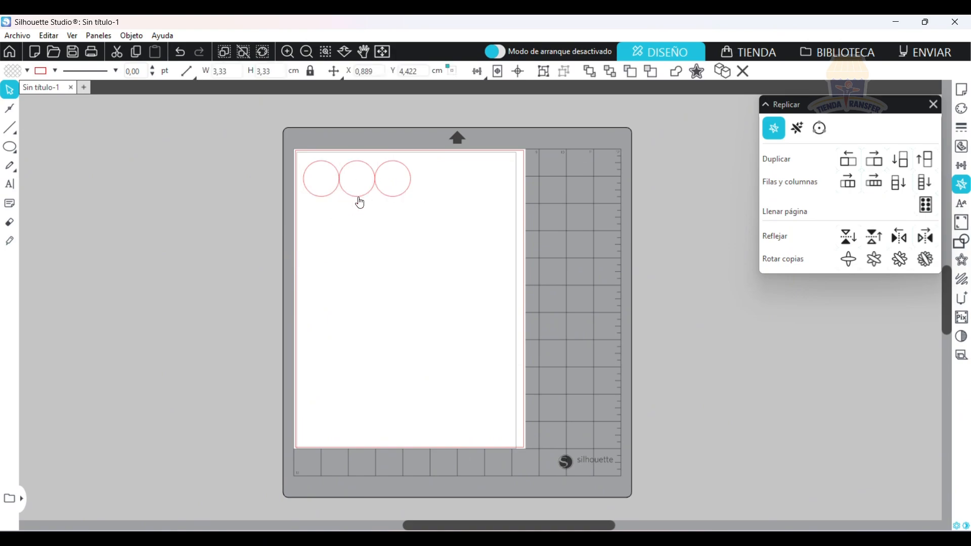
pyautogui.moveTo(402, 206); pyautogui.dragTo(357, 185)
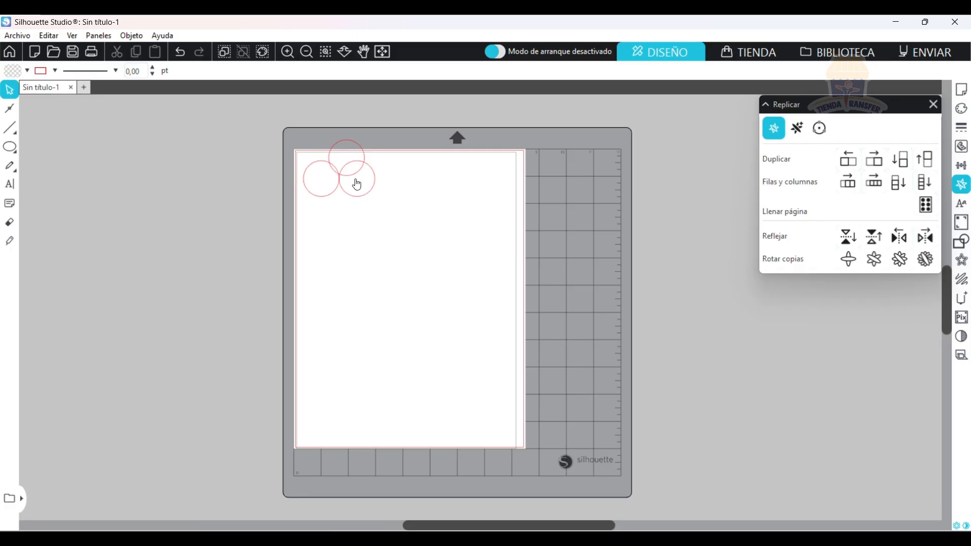
pyautogui.click(355, 175)
pyautogui.press('Delete')
pyautogui.click(365, 194)
pyautogui.press('Delete')
# Stretch the circle into an upright ellipse about 2.15 × 10.04 cm and center it horizontally and vertically on the page.
pyautogui.click(327, 197)
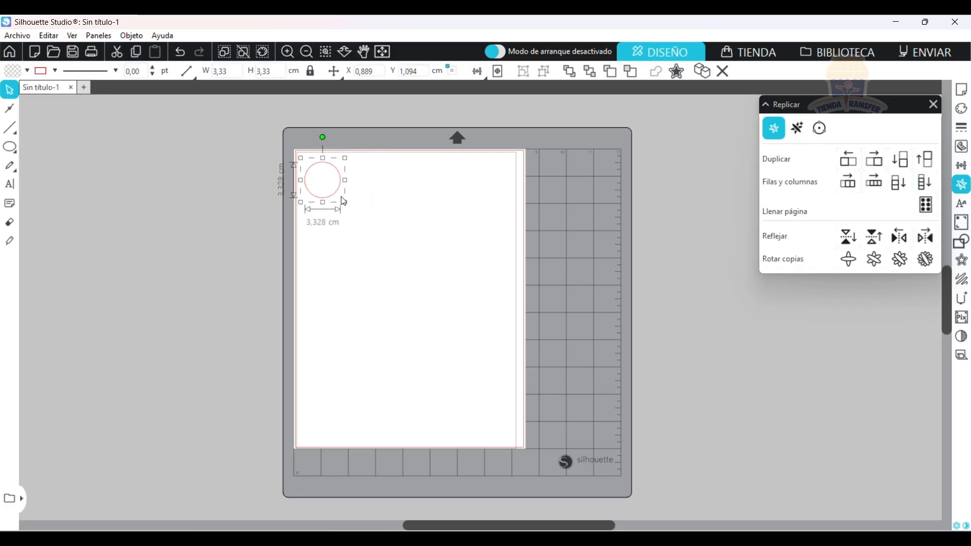
pyautogui.moveTo(344, 201); pyautogui.dragTo(399, 354)
pyautogui.moveTo(422, 297); pyautogui.dragTo(422, 275)
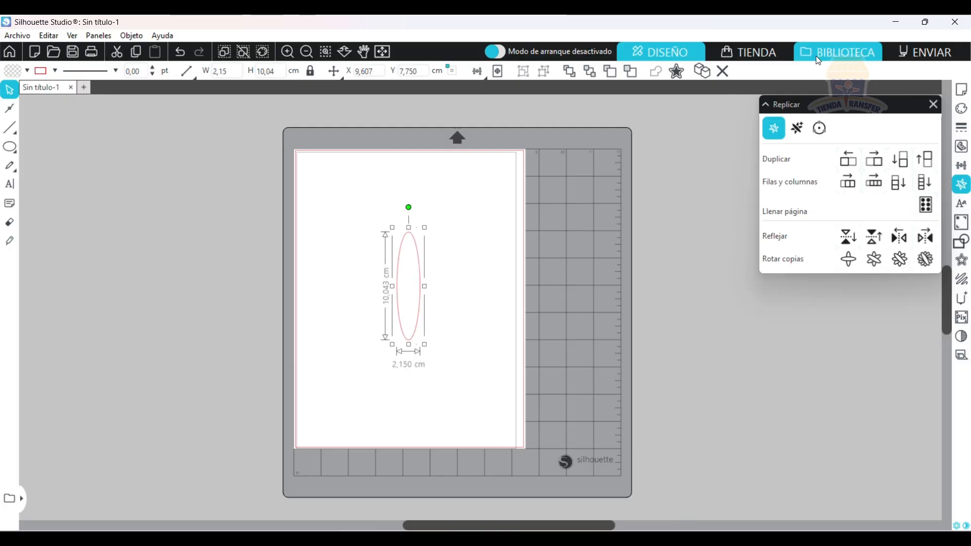
pyautogui.click(961, 165)
pyautogui.click(885, 182)
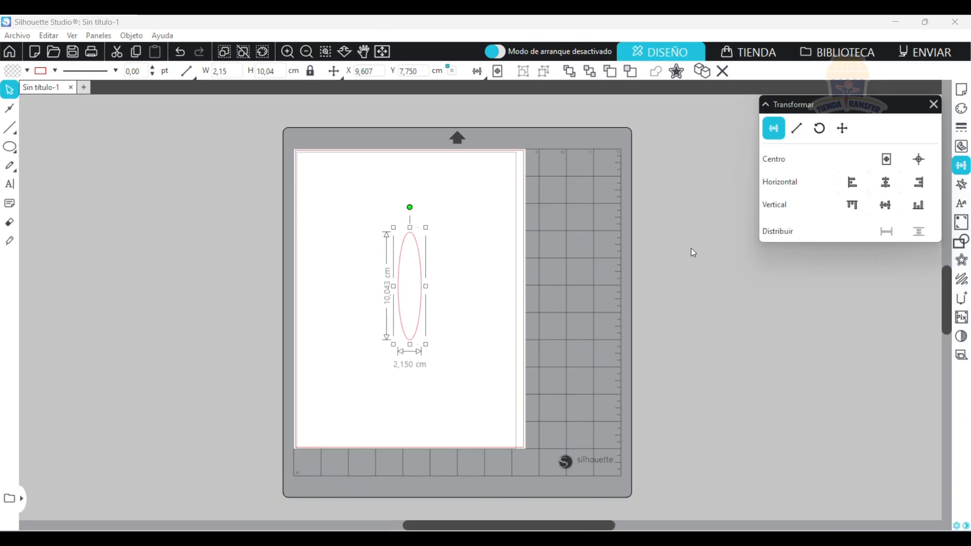
pyautogui.click(885, 205)
# Build a flower pattern from the ellipse by applying the replicate settings' rotated-copies options in increasing number.
pyautogui.click(961, 184)
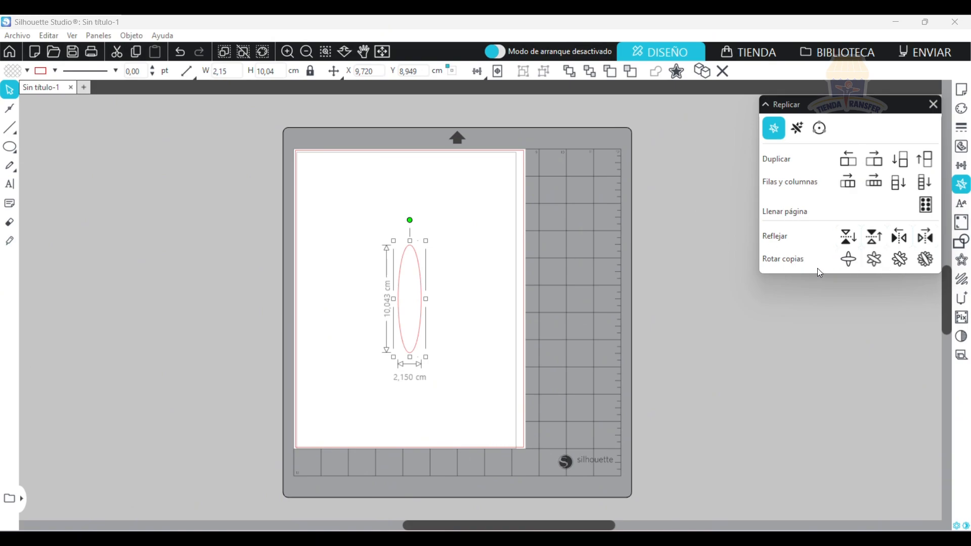
pyautogui.click(848, 266)
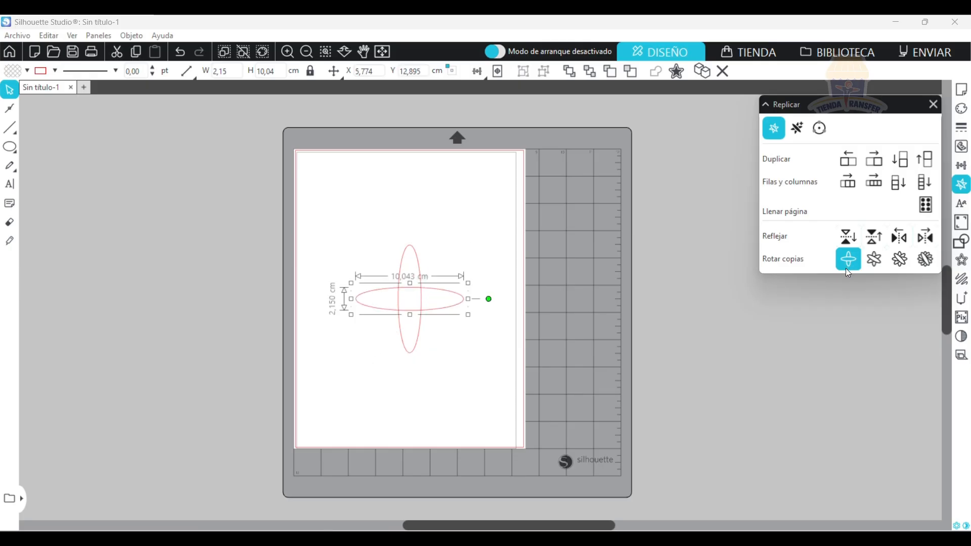
pyautogui.click(874, 258)
pyautogui.click(916, 266)
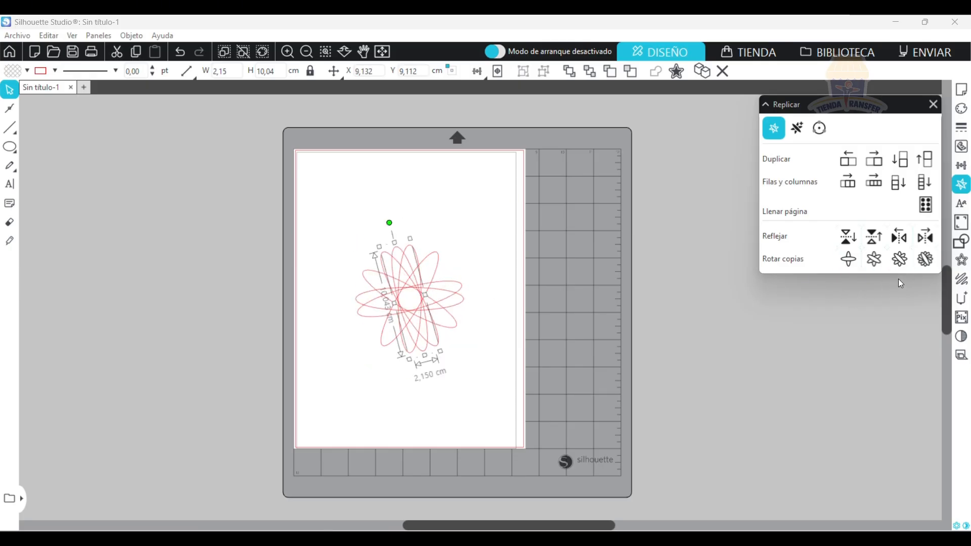
pyautogui.click(920, 260)
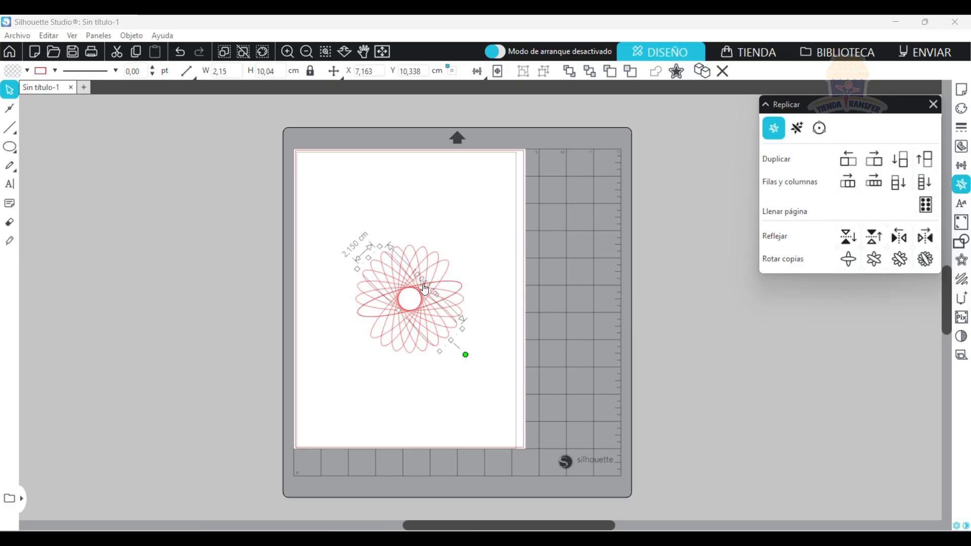
# Select the entire ellipse flower pattern and delete it from the page.
pyautogui.click(494, 256)
pyautogui.moveTo(494, 368); pyautogui.dragTo(329, 251)
pyautogui.press('Delete')
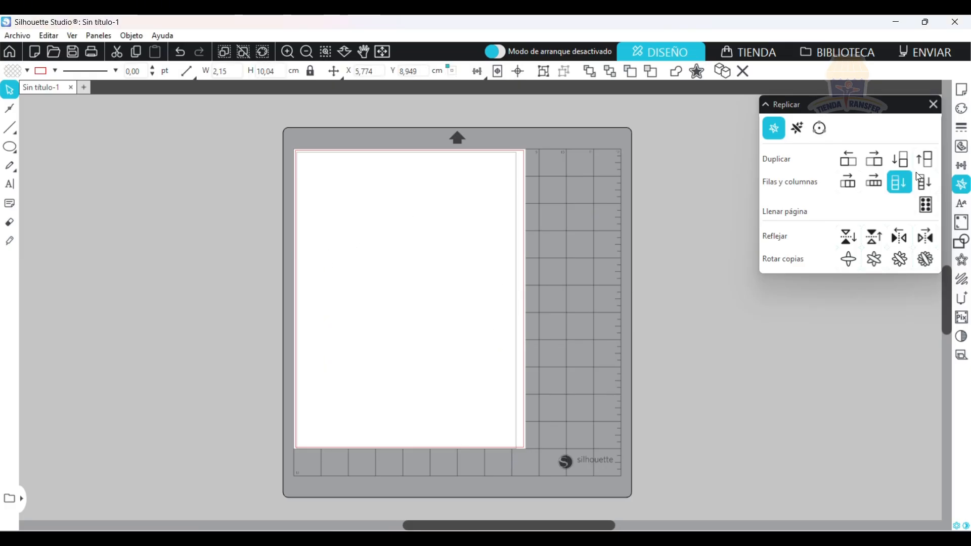
# Show the text style settings and add the text PRUEBA in Arial near the page's upper-left area.
pyautogui.click(962, 203)
pyautogui.moveTo(5, 165)
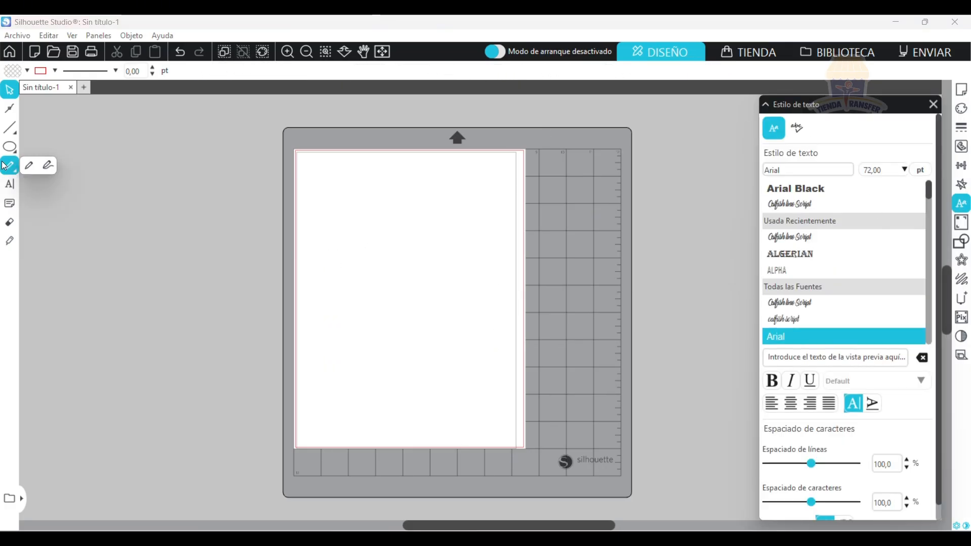
pyautogui.click(9, 184)
pyautogui.click(334, 200)
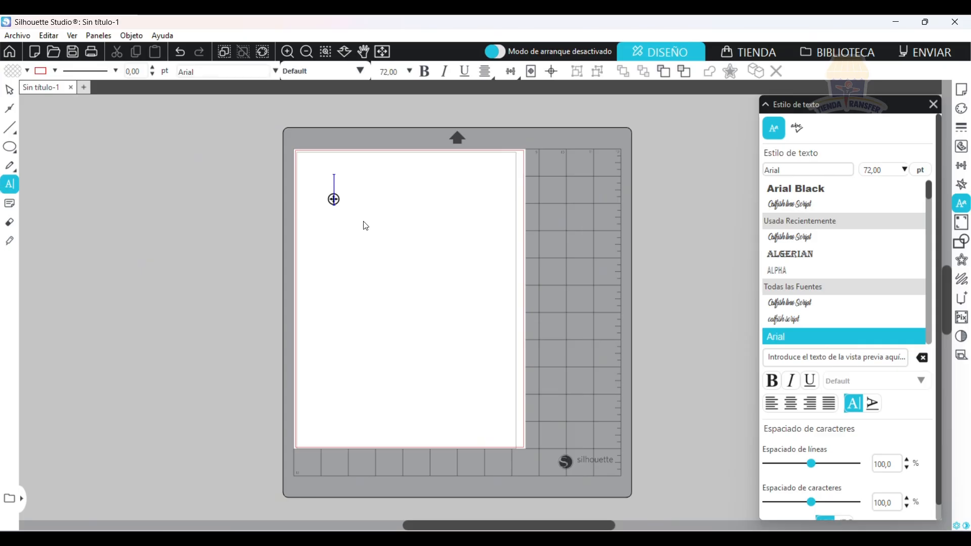
pyautogui.press('Escape')
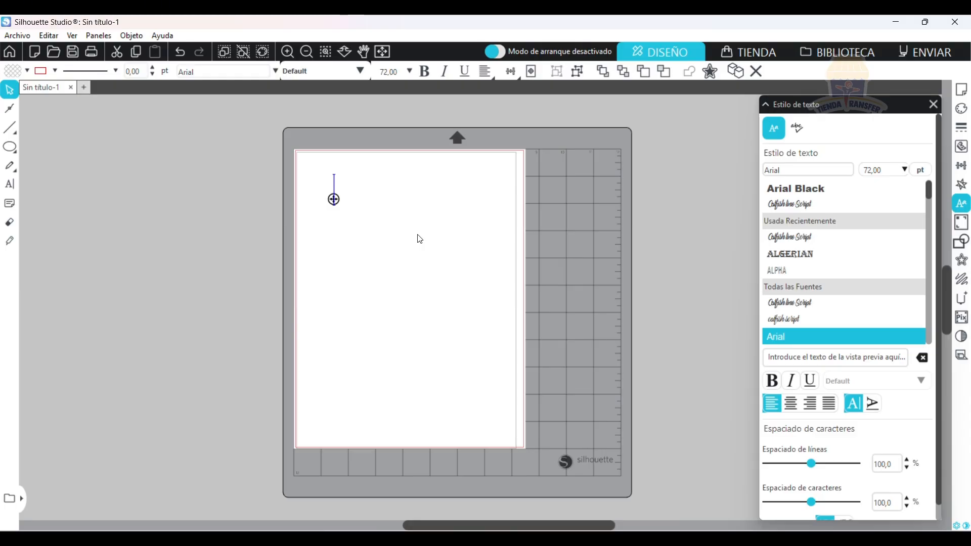
pyautogui.write('P')
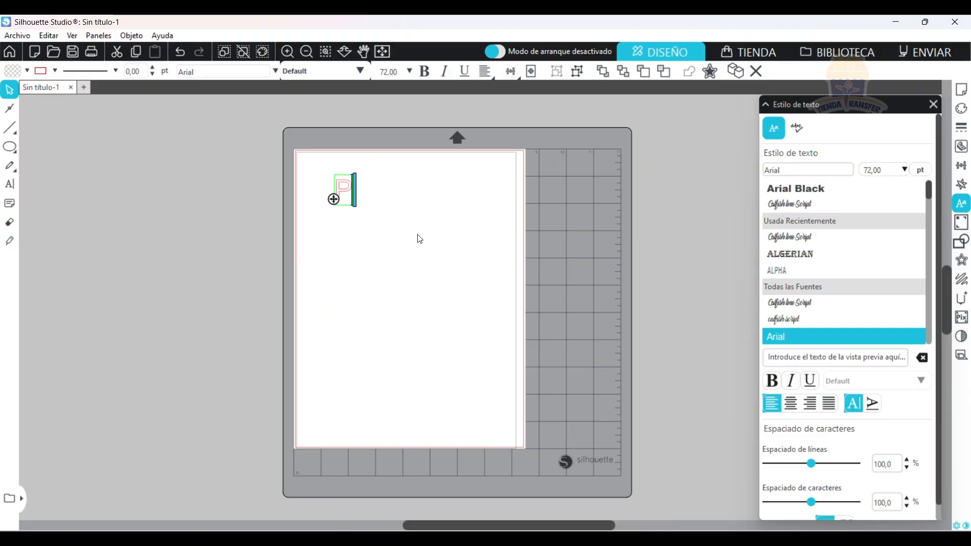
pyautogui.write('RUEBA')
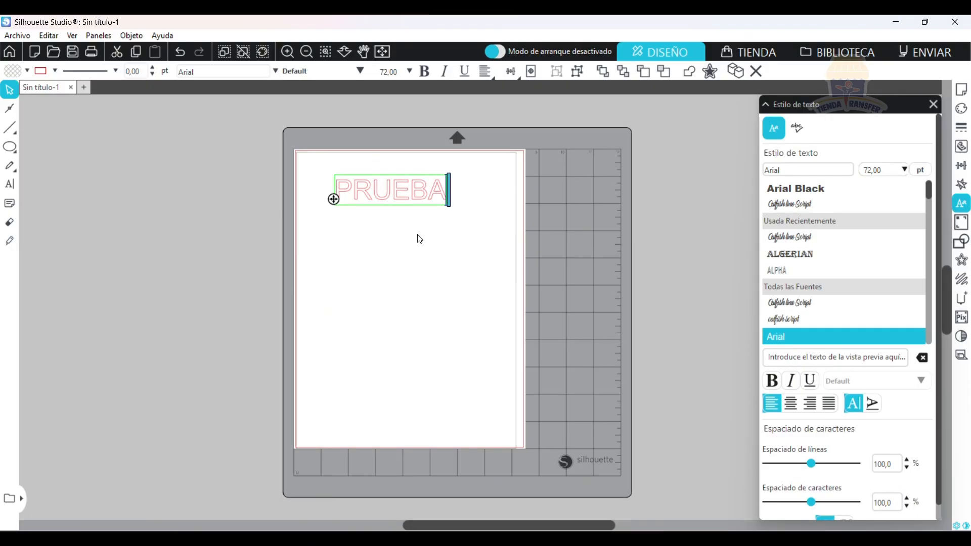
# Change the font of the PRUEBA text to ANDREAS Cond after trying Arial Black and AlphaFridgeMagnets.
pyautogui.click(9, 108)
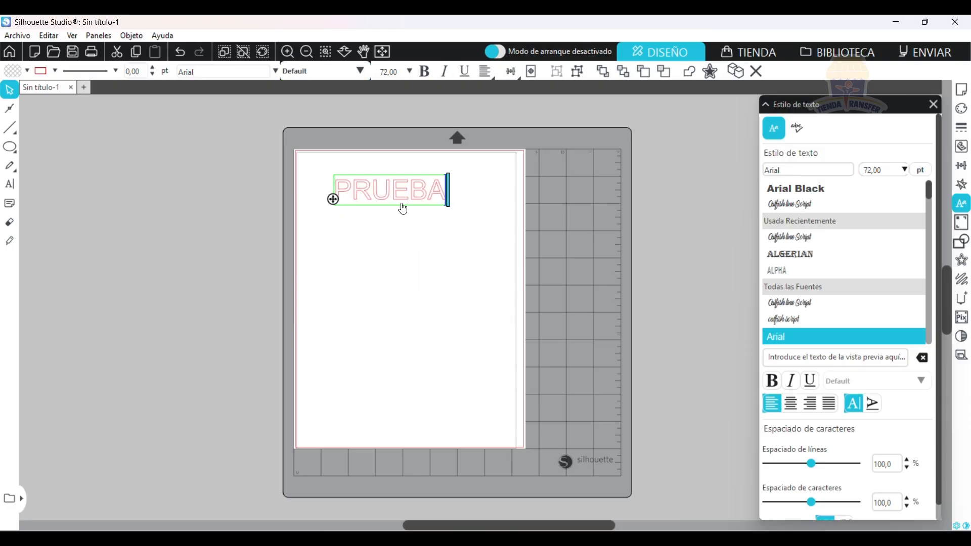
pyautogui.click(416, 216)
pyautogui.click(443, 203)
pyautogui.doubleClick(444, 202)
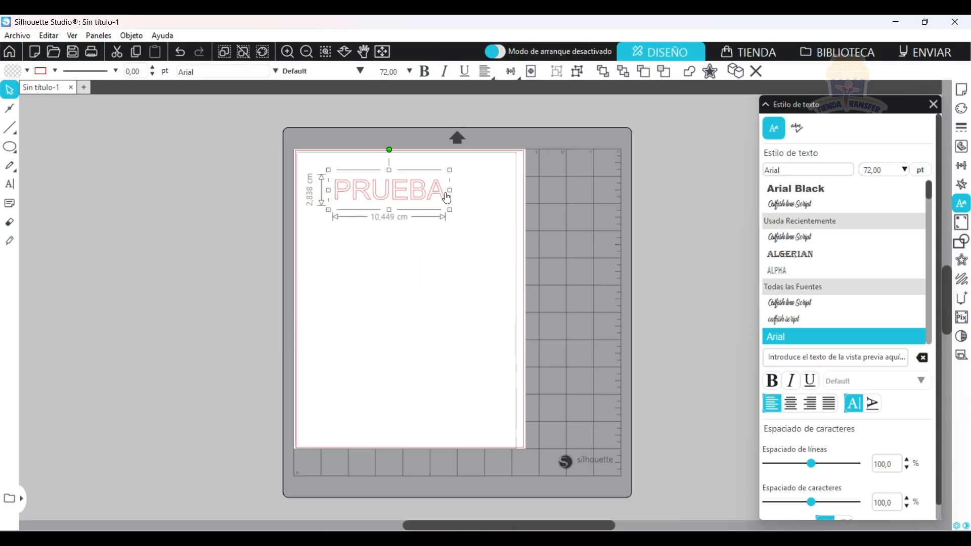
pyautogui.moveTo(443, 200); pyautogui.dragTo(303, 194)
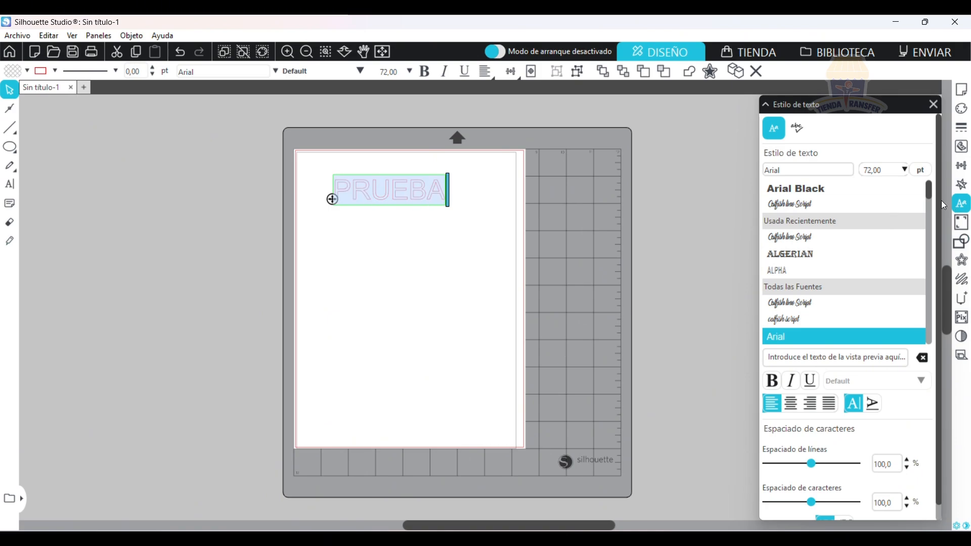
pyautogui.click(855, 188)
pyautogui.scroll(-3, 874, 251)
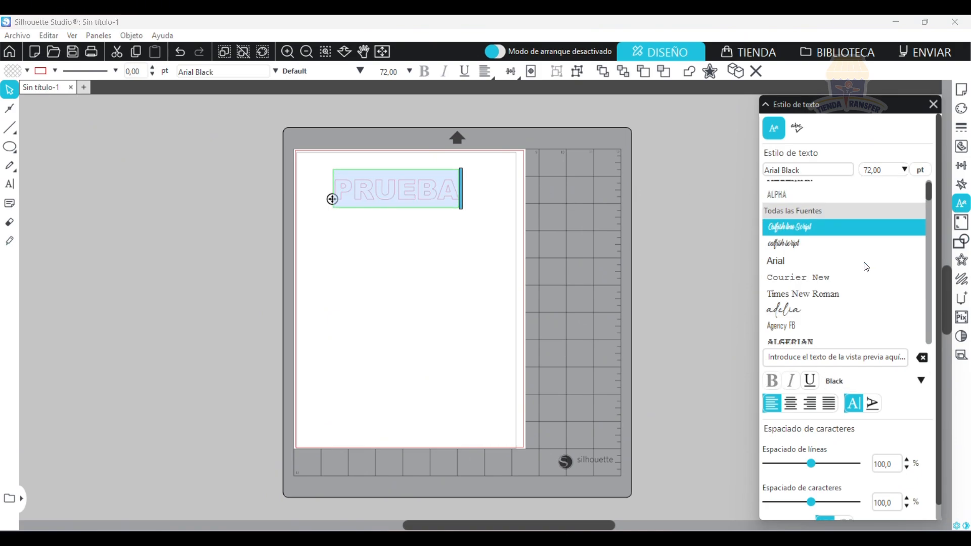
pyautogui.scroll(-3, 871, 263)
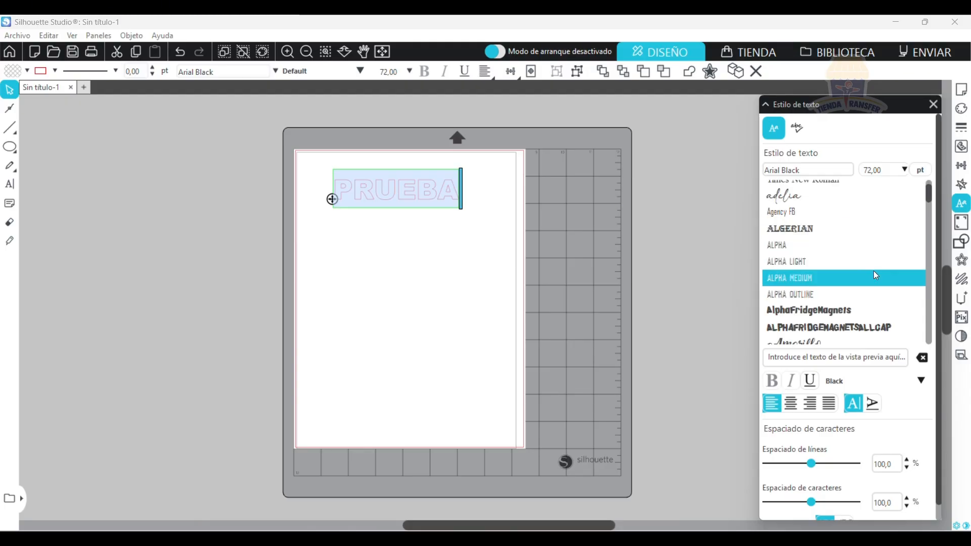
pyautogui.click(864, 309)
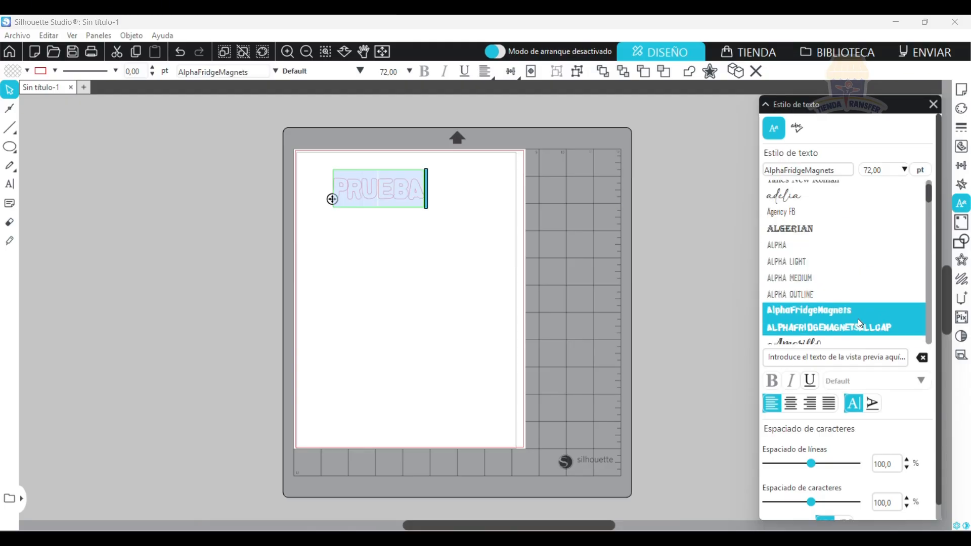
pyautogui.scroll(-2, 857, 319)
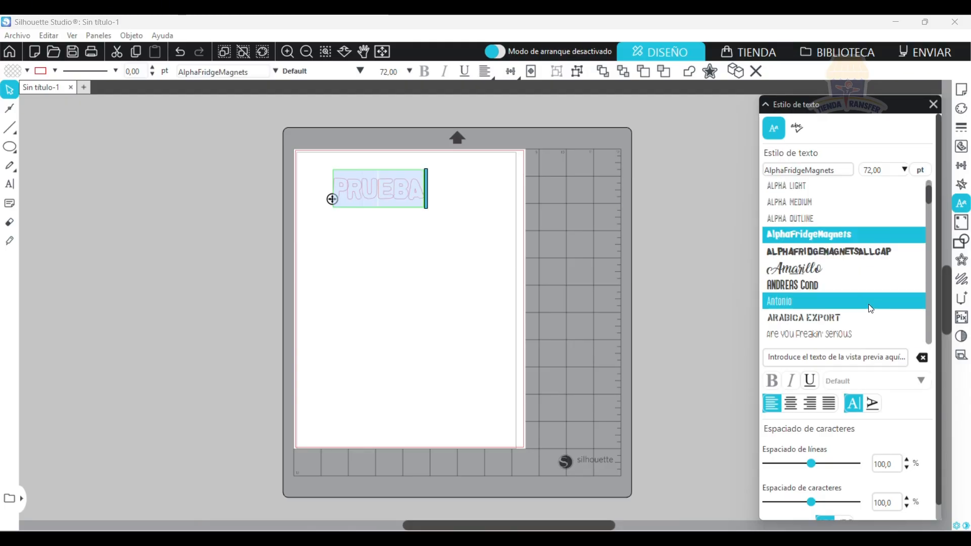
pyautogui.click(849, 284)
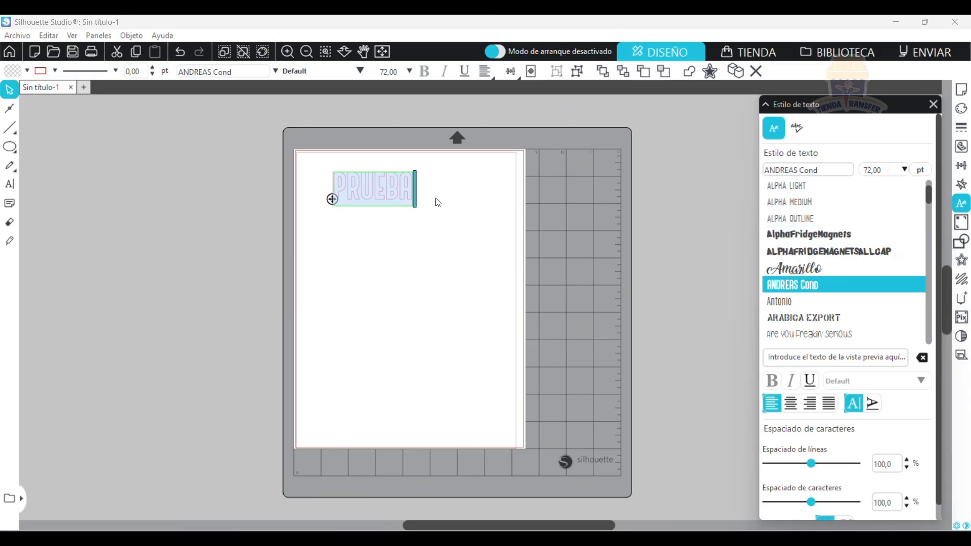
pyautogui.press('Escape')
# Enlarge the PRUEBA text to about 14.55 × 6.24 cm, shift it slightly down the page, and delete it.
pyautogui.click(391, 198)
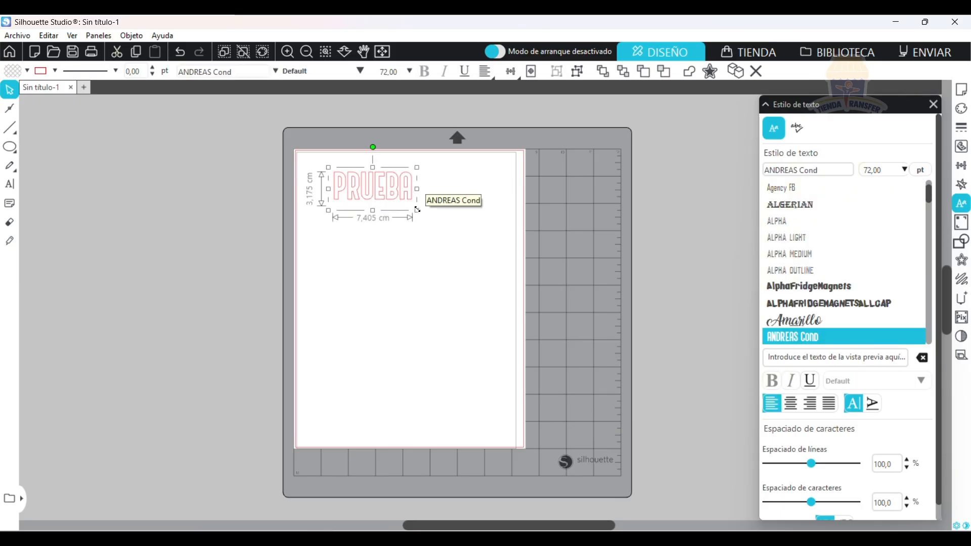
pyautogui.moveTo(417, 210); pyautogui.dragTo(487, 257)
pyautogui.moveTo(434, 237); pyautogui.dragTo(433, 258)
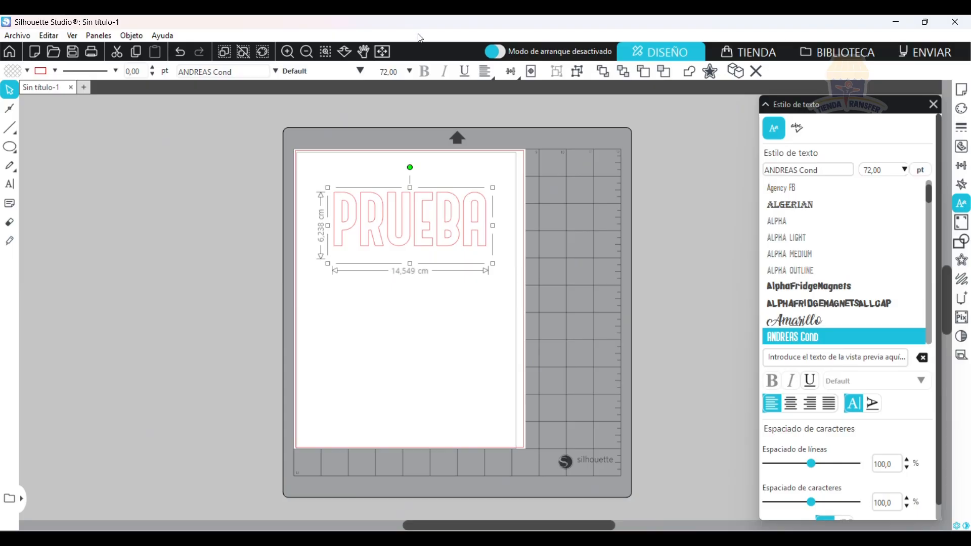
pyautogui.press('Delete')
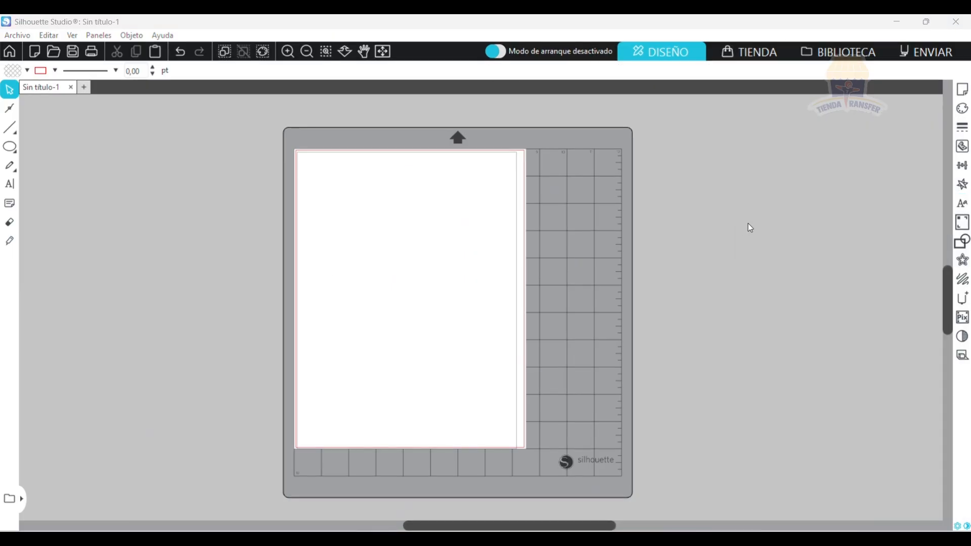
# Open the print-and-cut settings and activate the registration marks on the page.
pyautogui.click(962, 223)
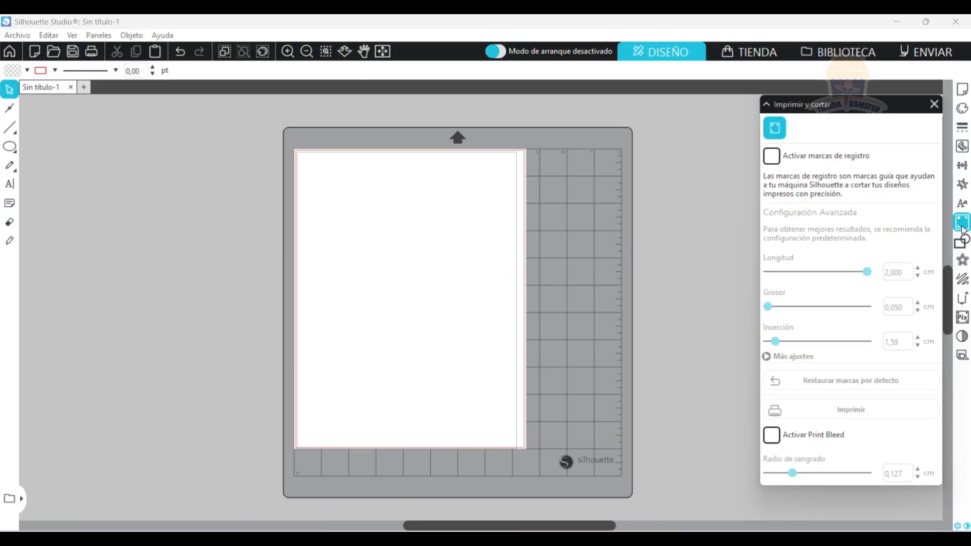
pyautogui.click(771, 156)
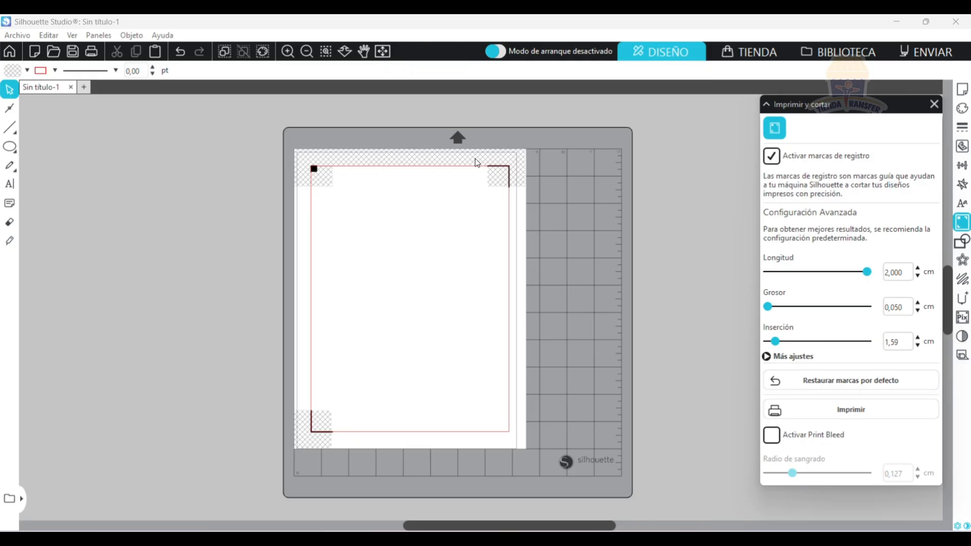
# Open the image BMW.png from the desktop in its own document.
pyautogui.click(17, 37)
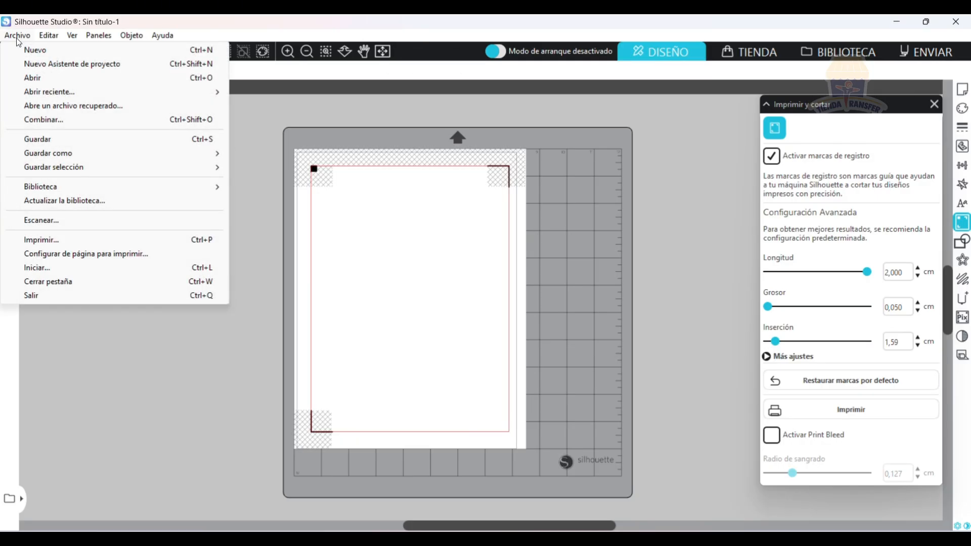
pyautogui.click(75, 83)
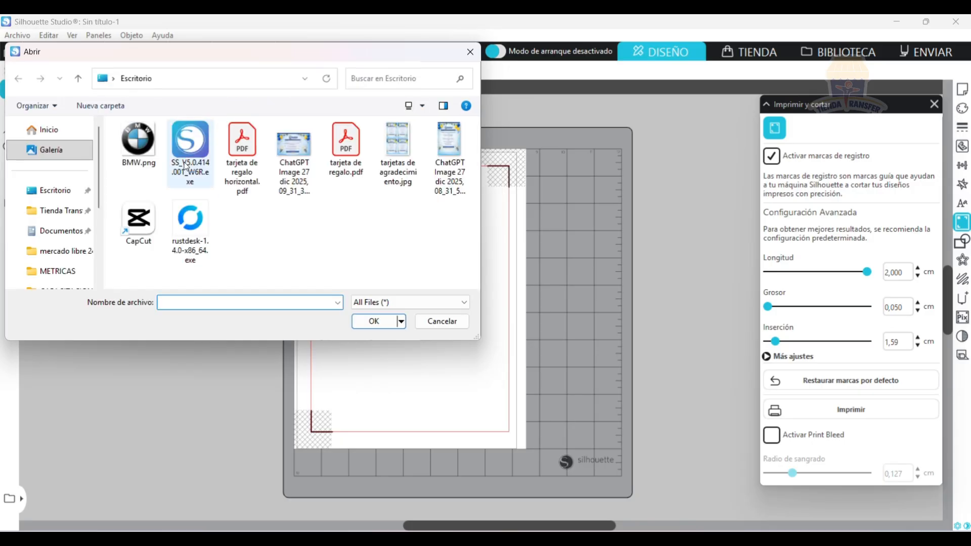
pyautogui.click(144, 156)
pyautogui.click(389, 320)
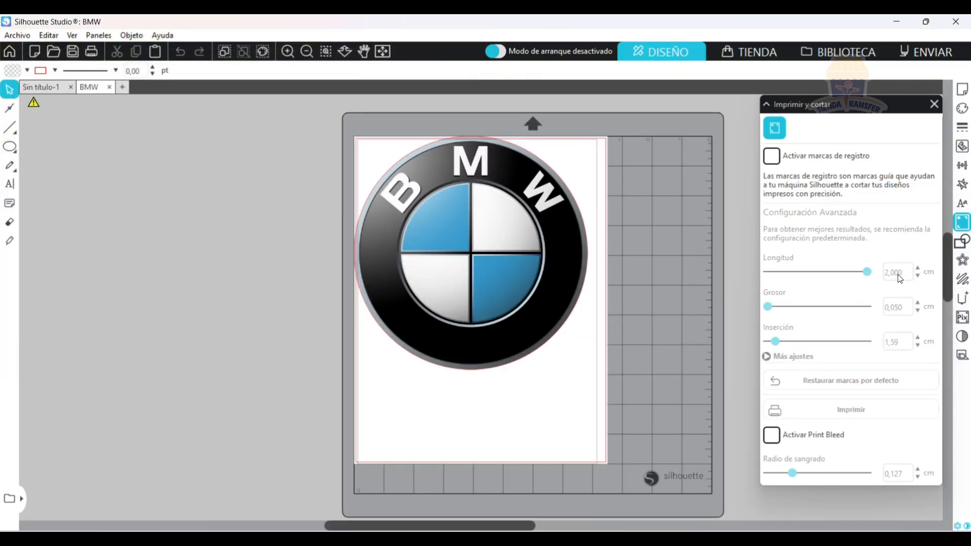
# Show the page setup of the BMW document and activate its registration marks.
pyautogui.click(962, 89)
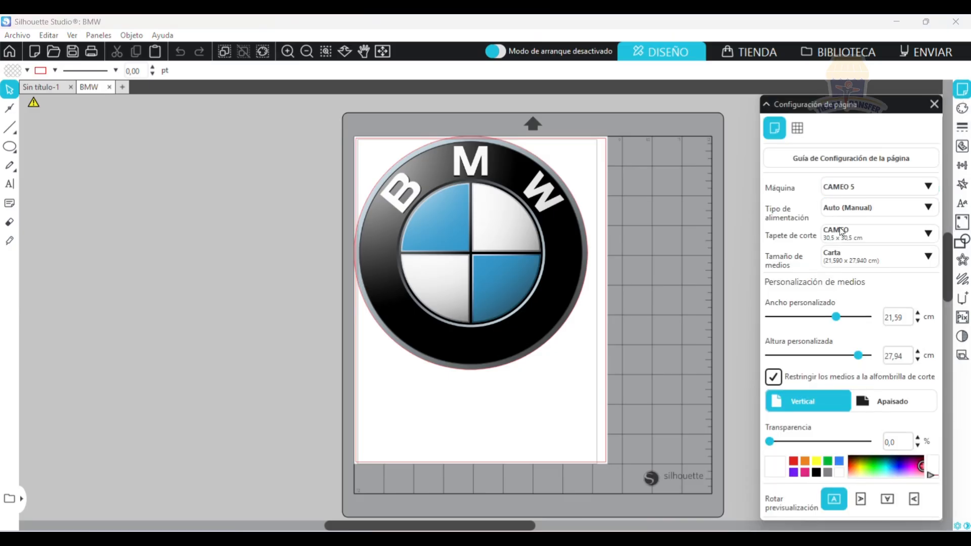
pyautogui.click(961, 223)
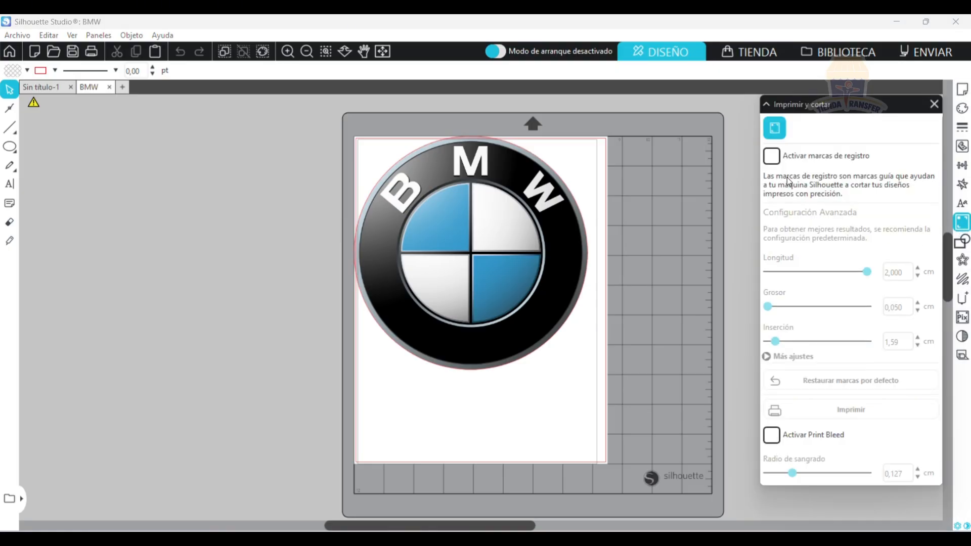
pyautogui.click(781, 157)
# Shrink the BMW logo to about 3.94 × 3.94 cm and place it inside the registration frame near the page's upper-left corner.
pyautogui.click(469, 259)
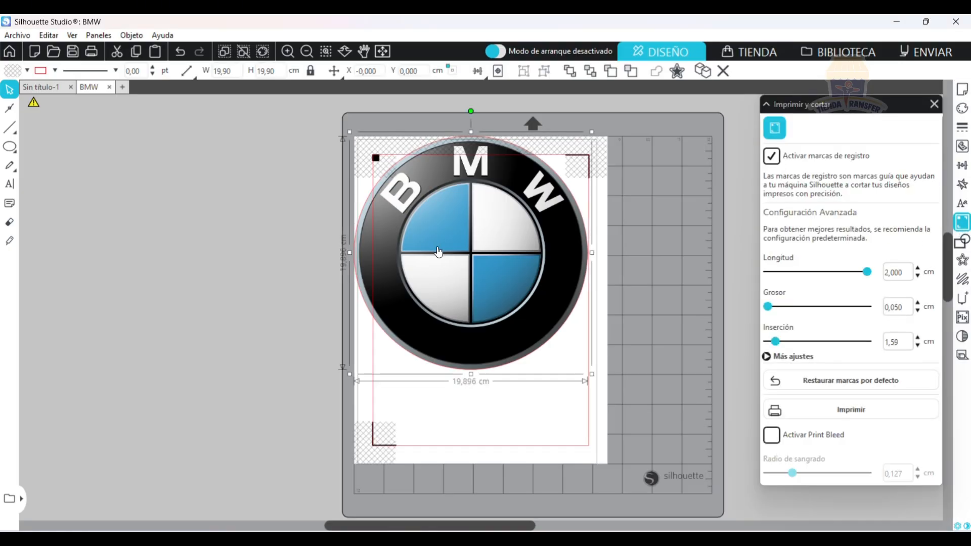
pyautogui.moveTo(591, 375); pyautogui.dragTo(426, 198)
pyautogui.moveTo(390, 166); pyautogui.dragTo(420, 204)
pyautogui.moveTo(459, 249); pyautogui.dragTo(440, 231)
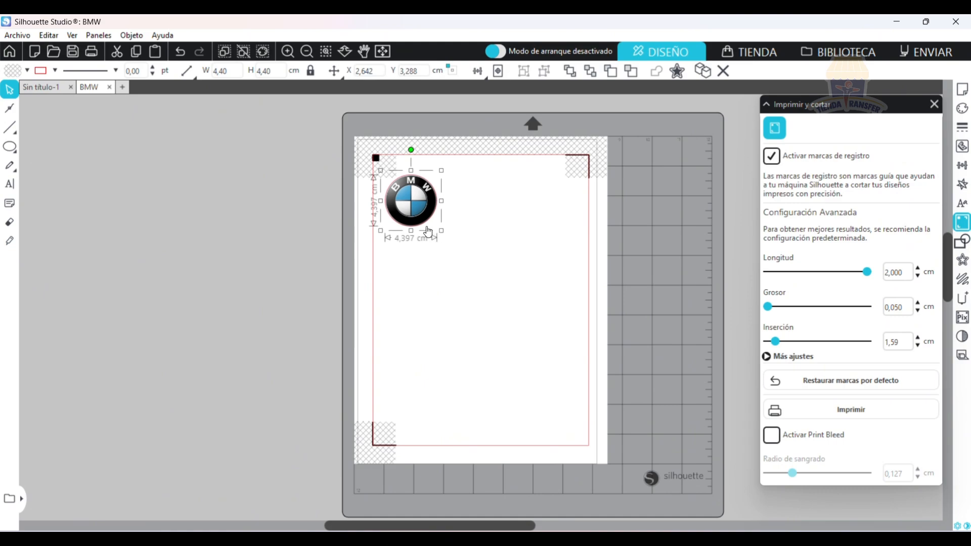
pyautogui.moveTo(441, 230); pyautogui.dragTo(425, 211)
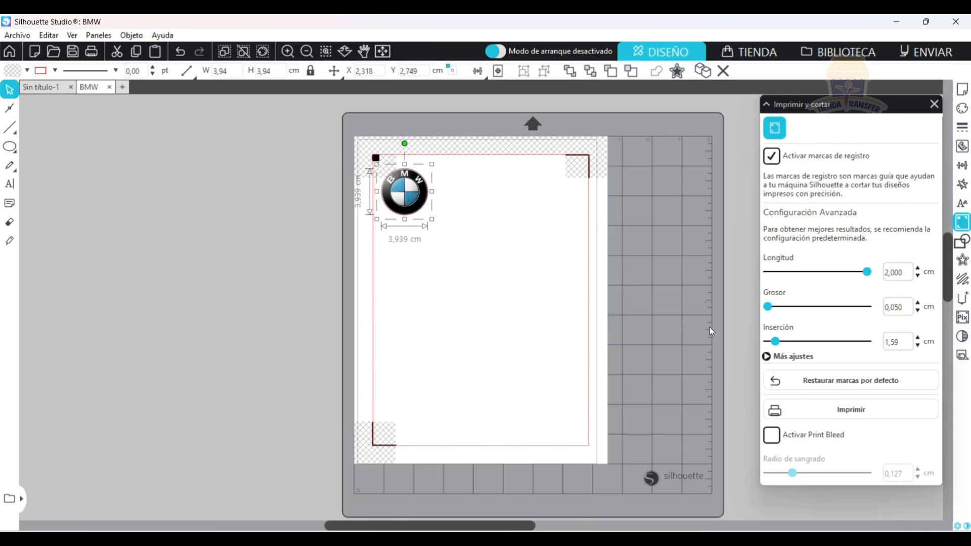
# Fill the page with copies of the BMW logo using Replicate, and undo the accidental move of the last copy.
pyautogui.click(962, 184)
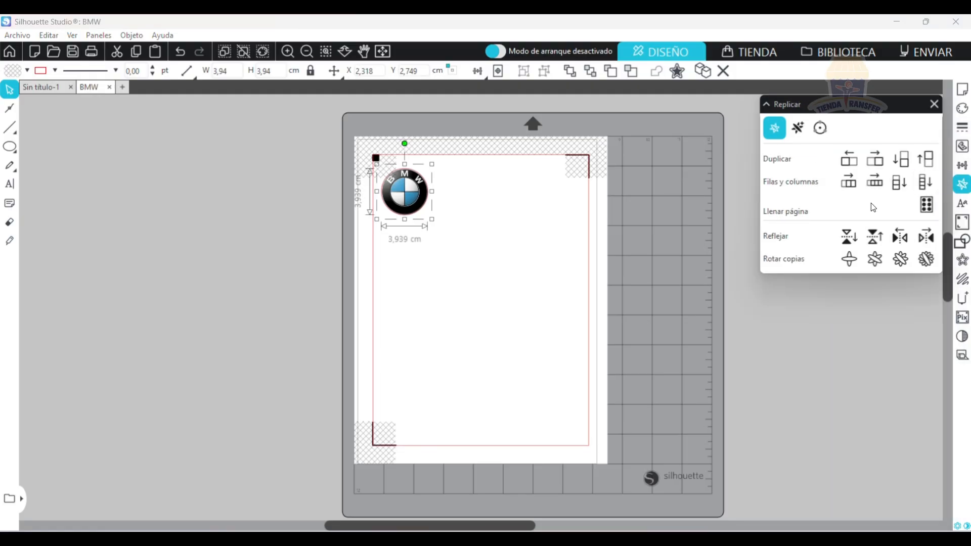
pyautogui.click(920, 212)
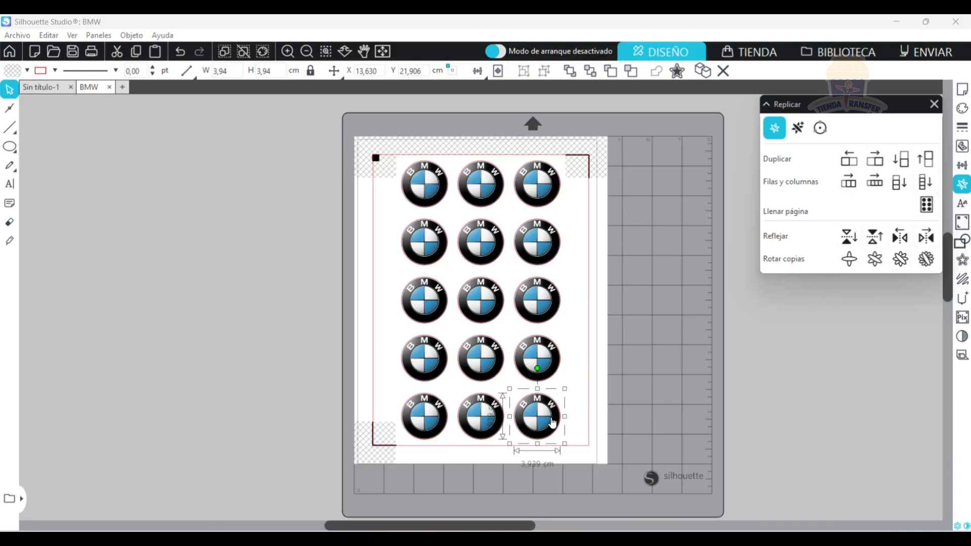
pyautogui.moveTo(544, 421); pyautogui.dragTo(564, 418)
pyautogui.hotkey('ctrl', 'z')
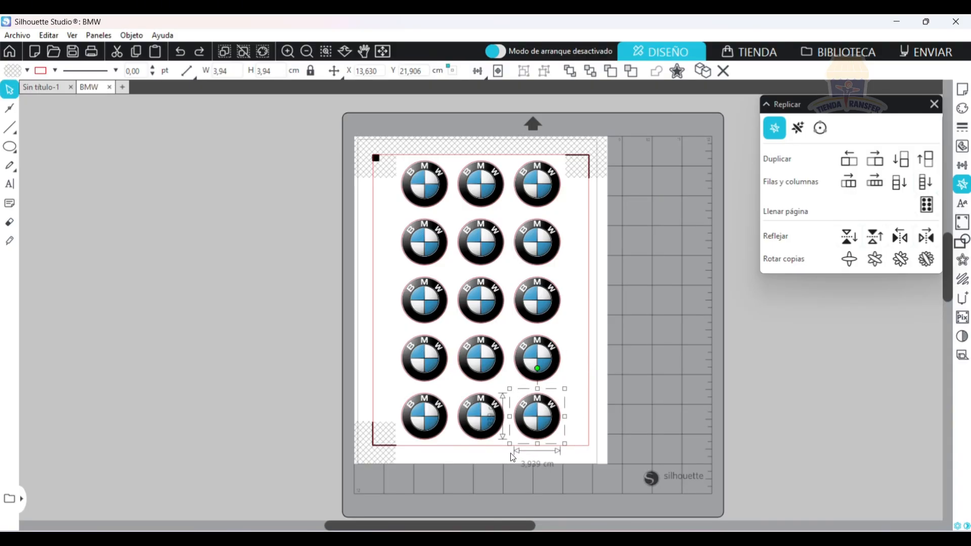
# Examine the print preview of the BMW sheet with its registration marks, and cancel without printing.
pyautogui.click(962, 222)
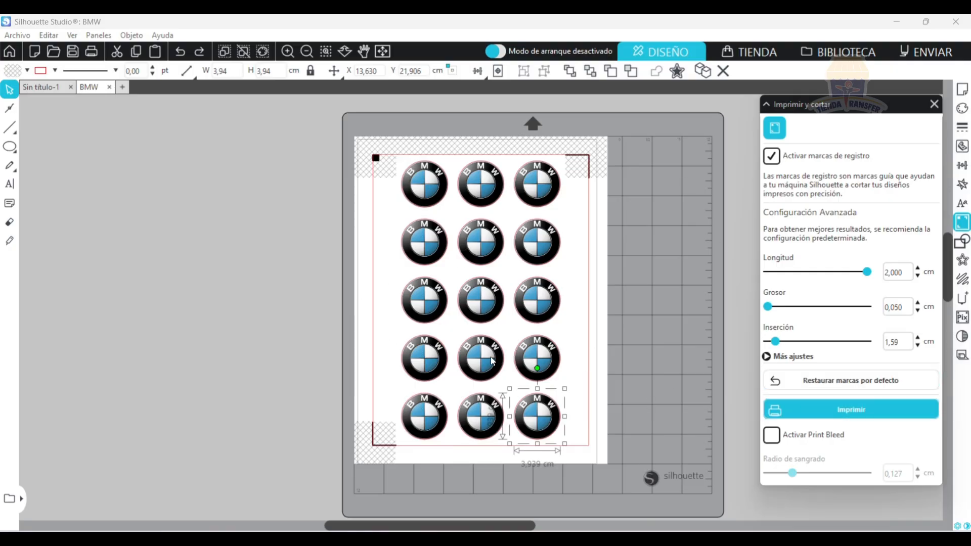
pyautogui.click(793, 411)
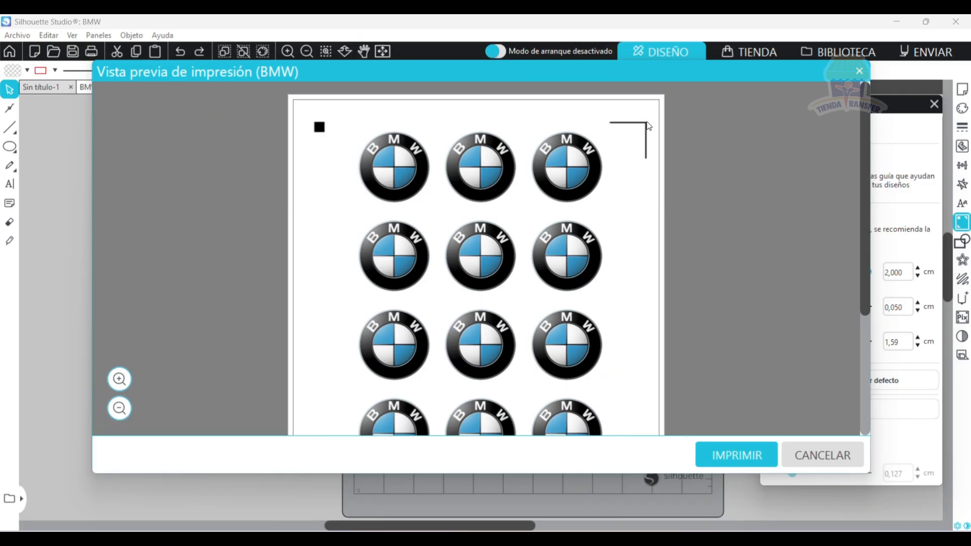
pyautogui.scroll(-3, 614, 272)
pyautogui.scroll(3, 439, 340)
pyautogui.click(821, 460)
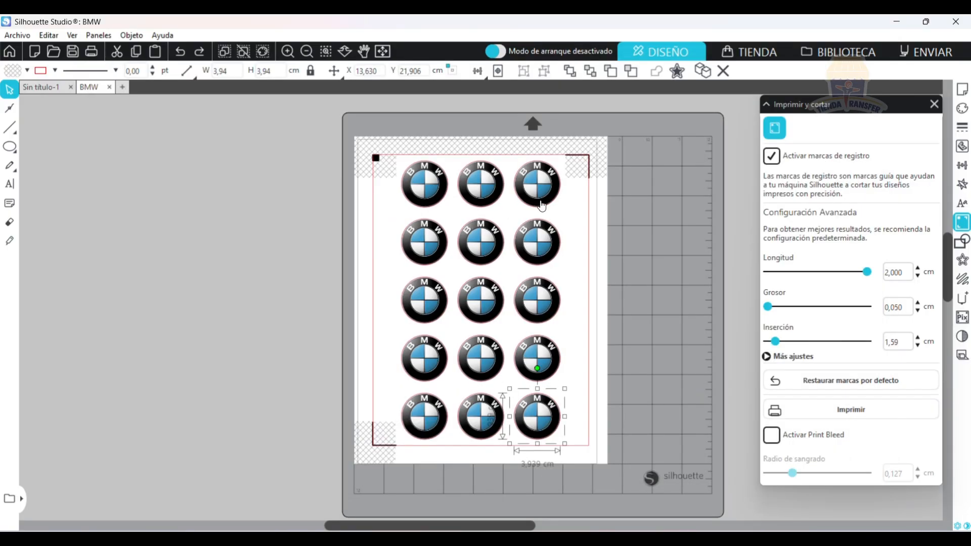
# Select all the BMW logo copies and delete them from the page.
pyautogui.scroll(-2, 719, 405)
pyautogui.scroll(4, 391, 255)
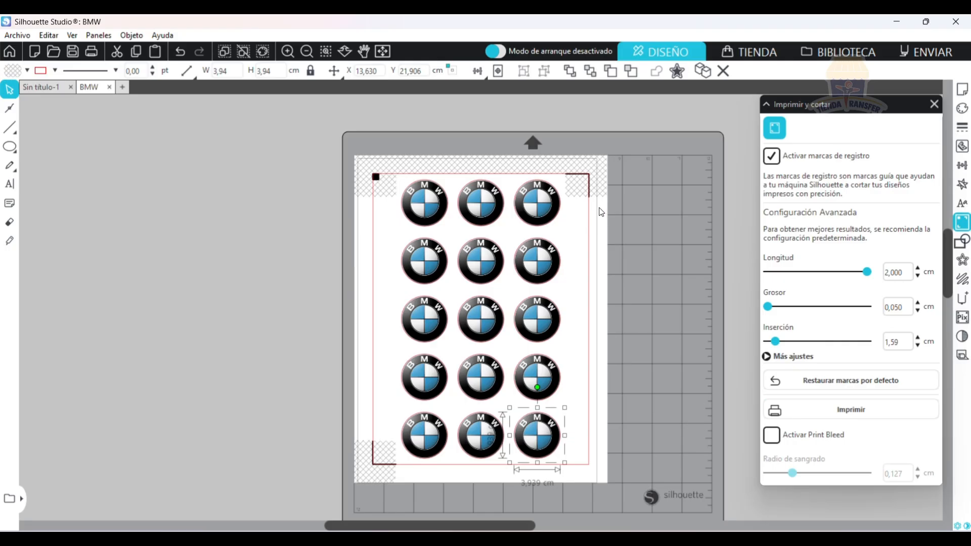
pyautogui.moveTo(581, 460); pyautogui.dragTo(395, 193)
pyautogui.press('Delete')
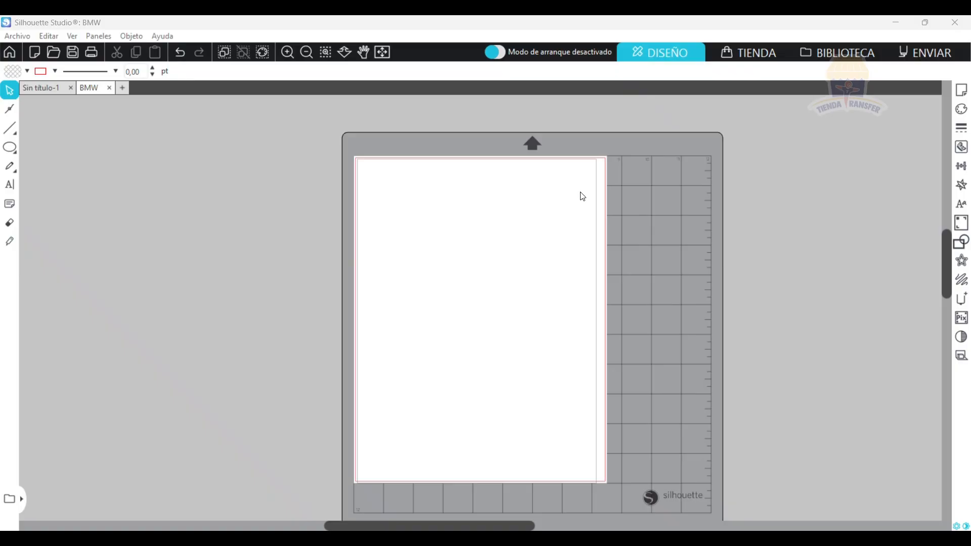
# Show the Modify options and draw a rectangle about 14.02 cm wide, with another about 9.27 × 8.41 cm slightly overlapping its lower edge.
pyautogui.click(961, 241)
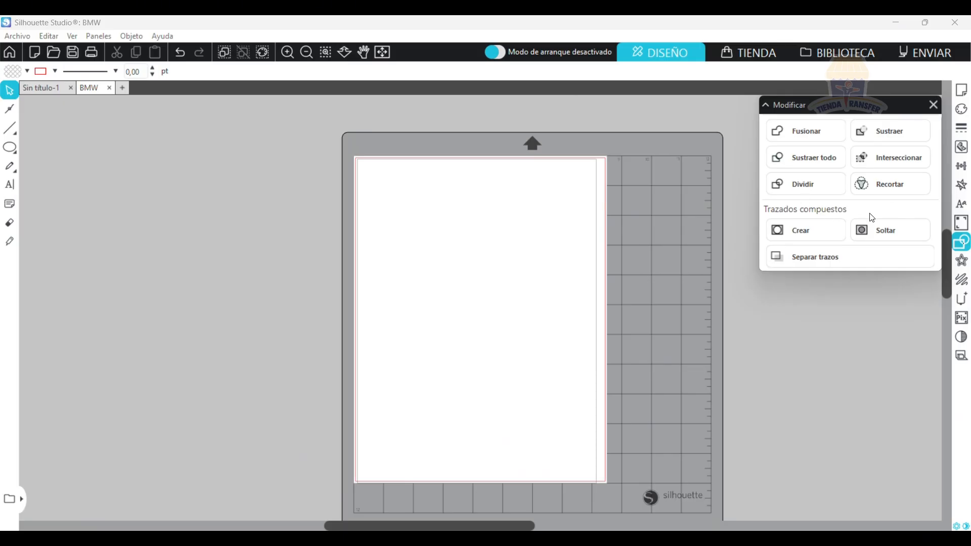
pyautogui.click(31, 145)
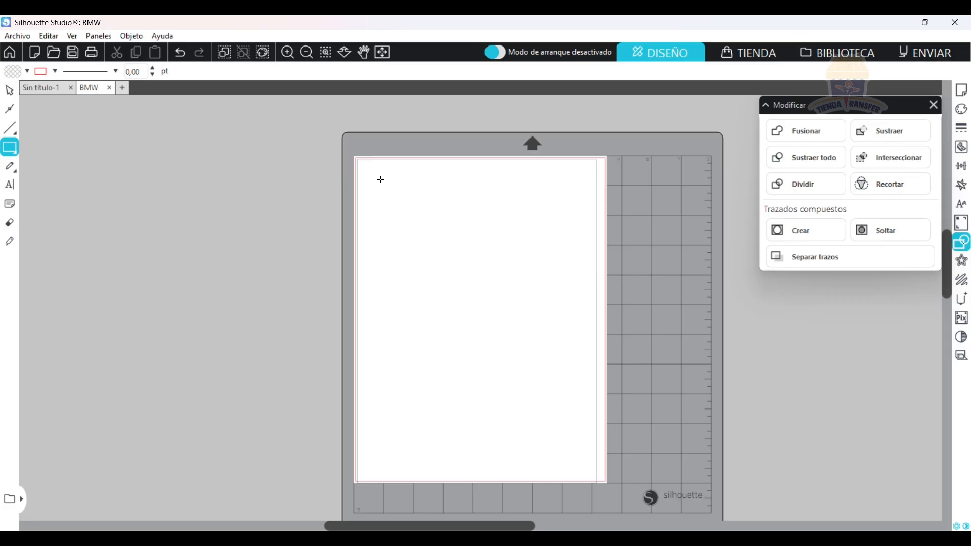
pyautogui.moveTo(374, 178); pyautogui.dragTo(581, 223)
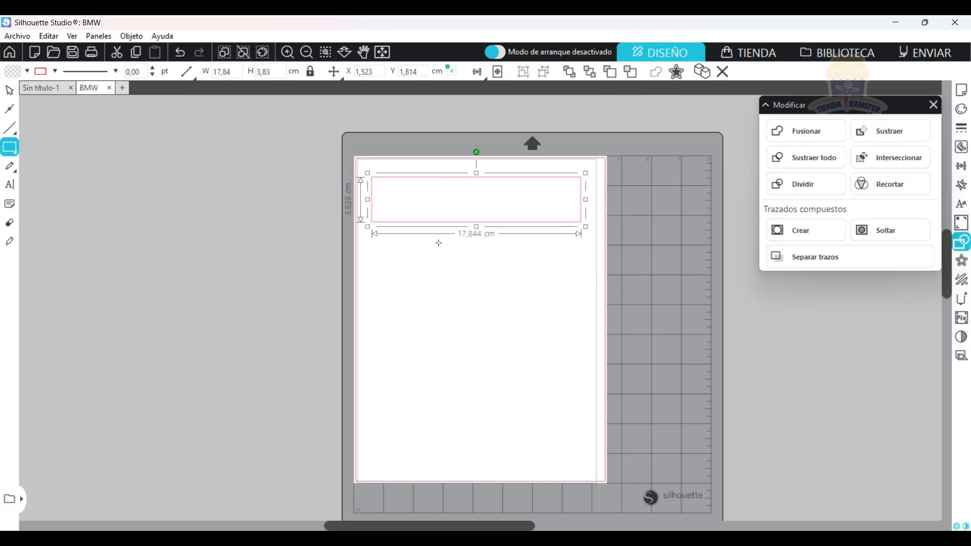
pyautogui.hotkey('ctrl', 'z')
pyautogui.moveTo(398, 184); pyautogui.dragTo(563, 327)
pyautogui.click(424, 338)
pyautogui.moveTo(425, 325); pyautogui.dragTo(535, 423)
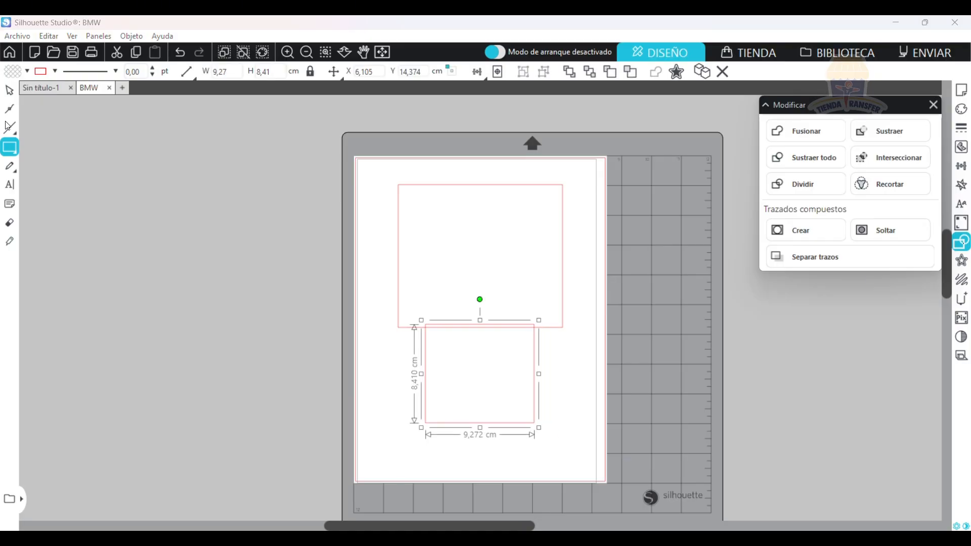
# Select both rectangles and weld them into a single outline.
pyautogui.click(10, 95)
pyautogui.keyDown('shift'); pyautogui.click(561, 279); pyautogui.keyUp('shift')
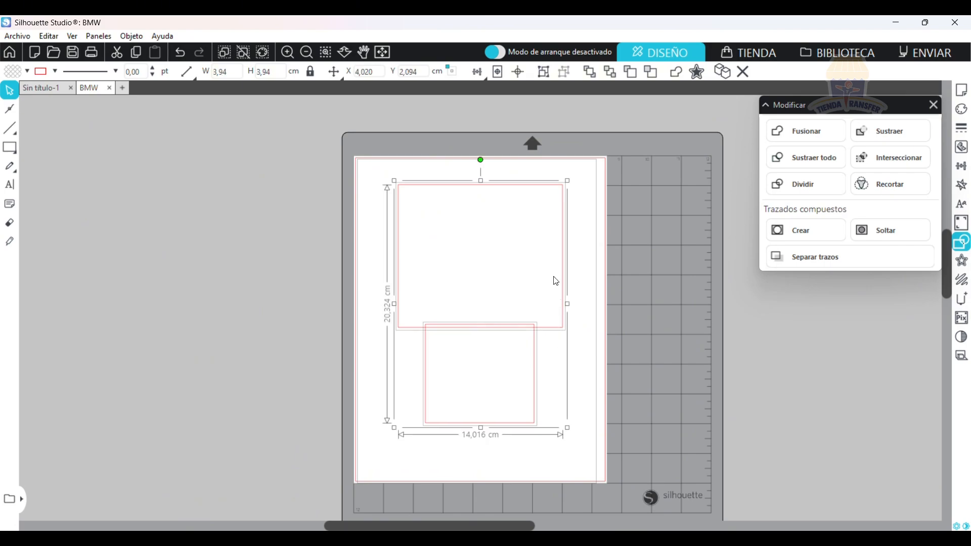
pyautogui.click(819, 126)
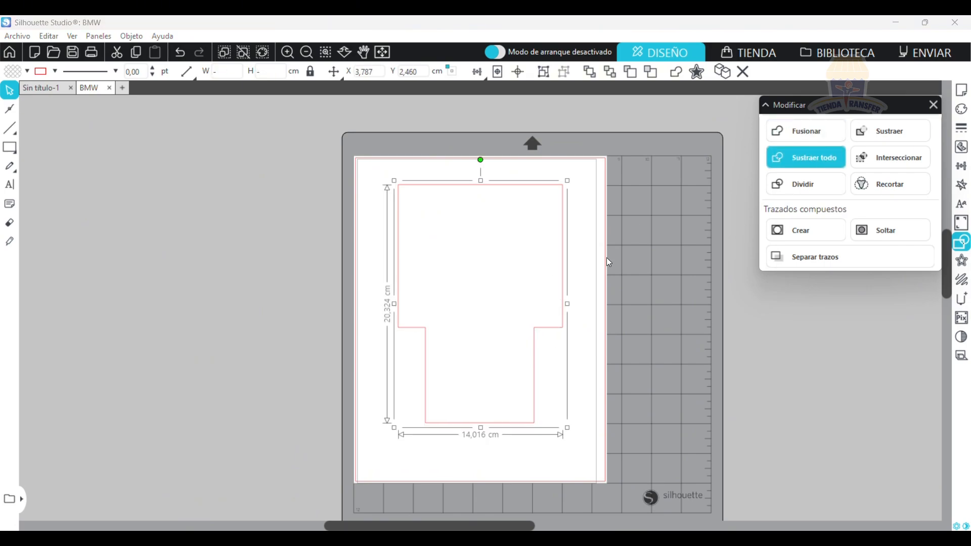
# Draw a thin rectangle about 8.25 × 0.97 cm over the outline's lower edge and subtract it from the outline.
pyautogui.click(10, 148)
pyautogui.moveTo(433, 422)
pyautogui.mouseDown()
pyautogui.moveTo(440, 433)
pyautogui.moveTo(529, 434)
pyautogui.mouseUp()
pyautogui.click(9, 90)
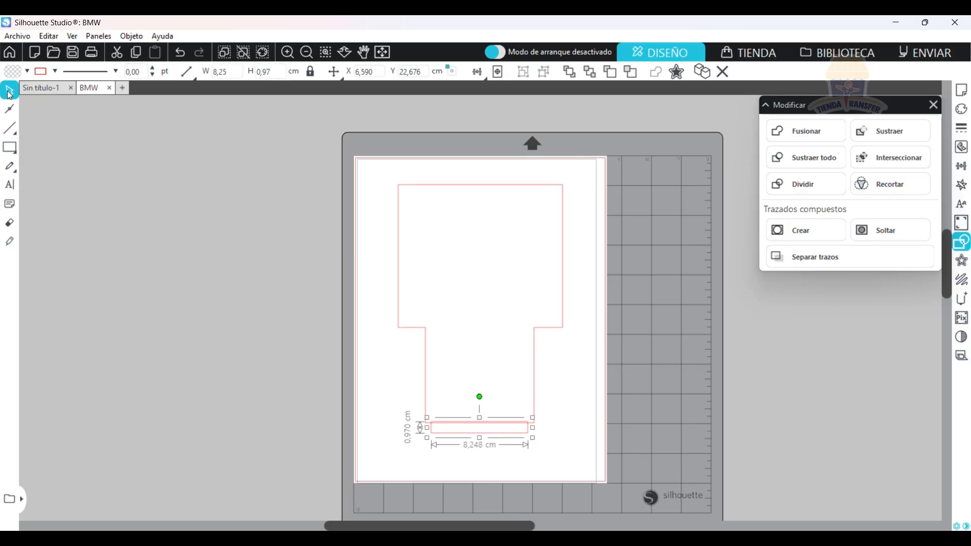
pyautogui.moveTo(371, 378); pyautogui.dragTo(568, 440)
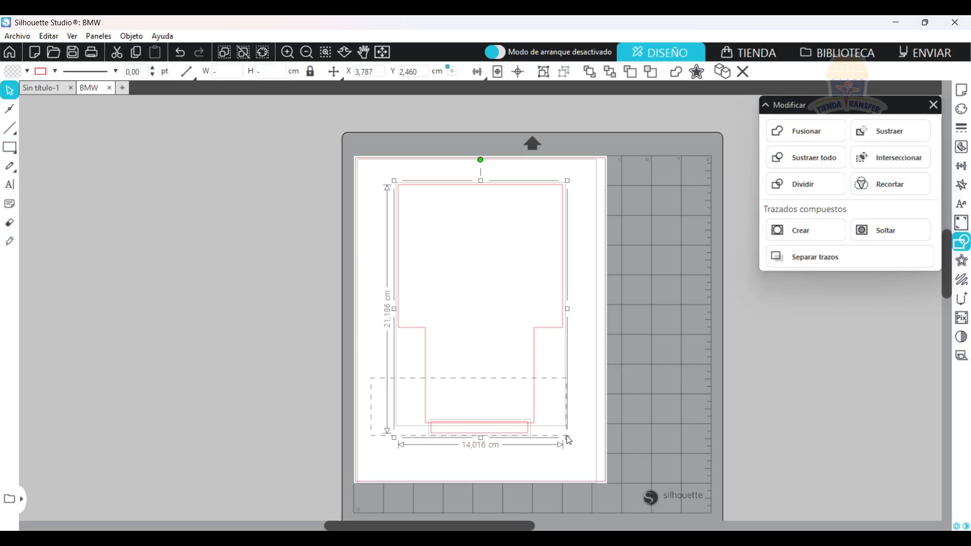
pyautogui.click(821, 181)
pyautogui.click(892, 129)
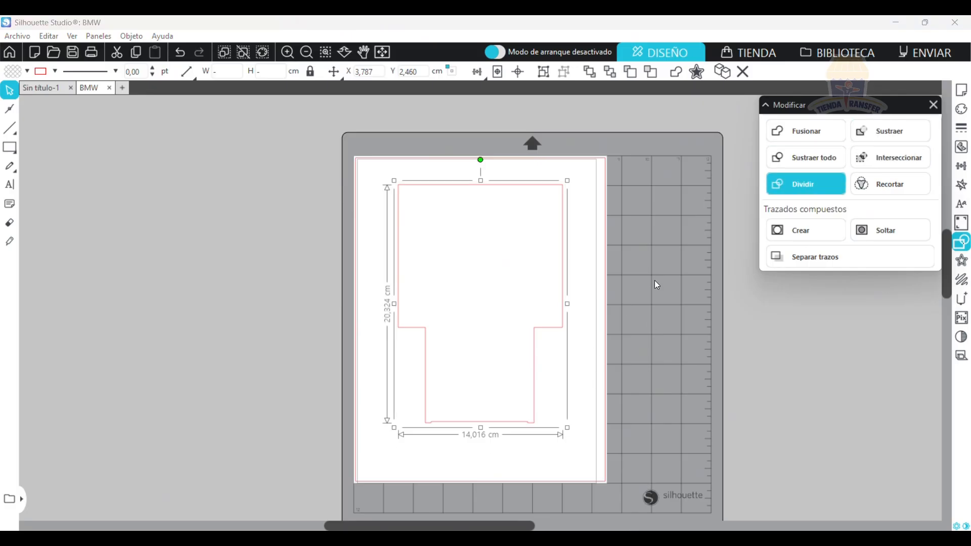
pyautogui.click(536, 440)
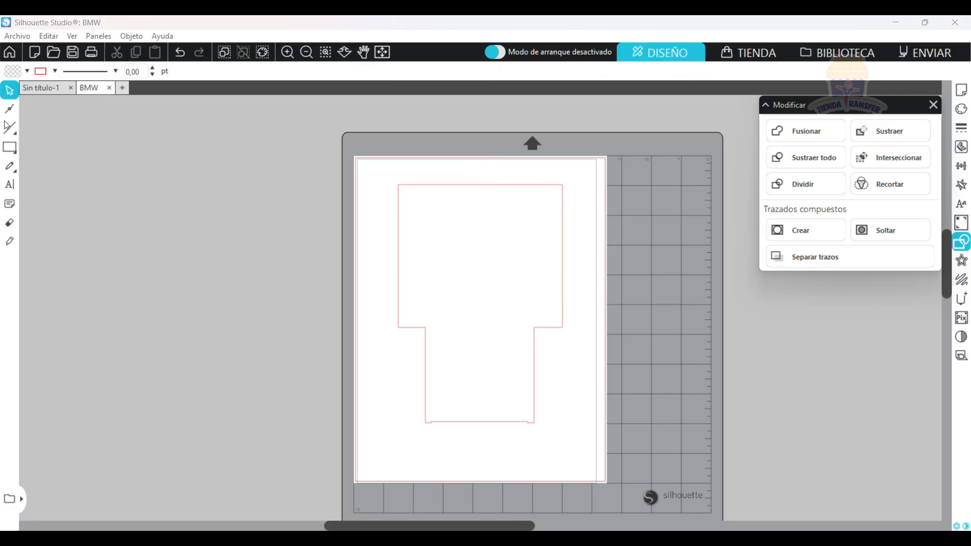
# Draw a horizontal line about 9.27 cm long between the outline's inner corners and give it a dashed line style.
pyautogui.click(39, 129)
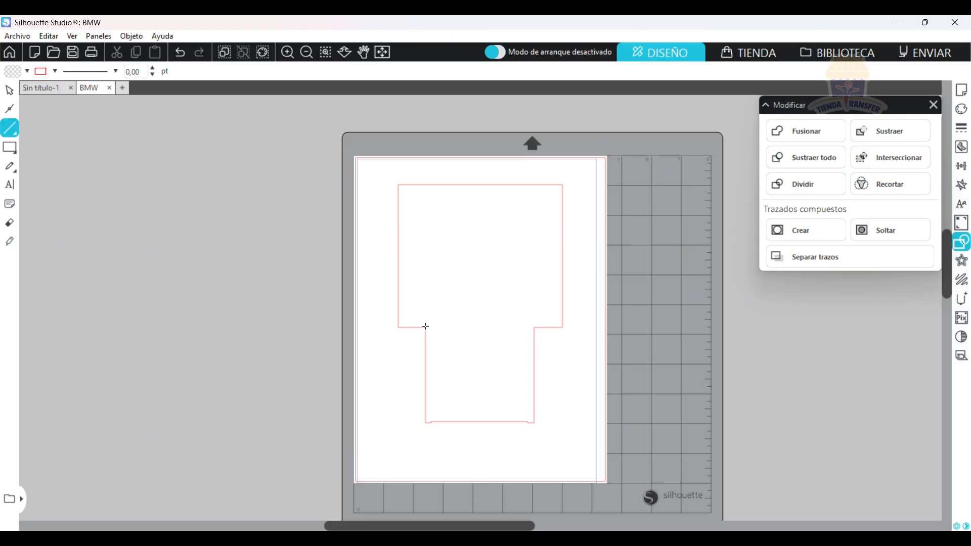
pyautogui.moveTo(426, 326)
pyautogui.mouseDown()
pyautogui.moveTo(531, 337)
pyautogui.moveTo(534, 327)
pyautogui.mouseUp()
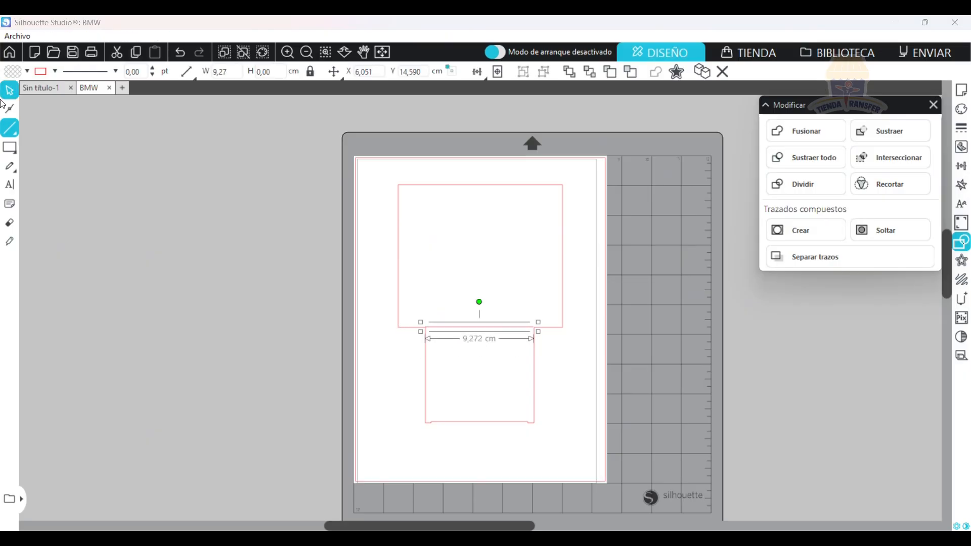
pyautogui.click(961, 128)
pyautogui.click(873, 159)
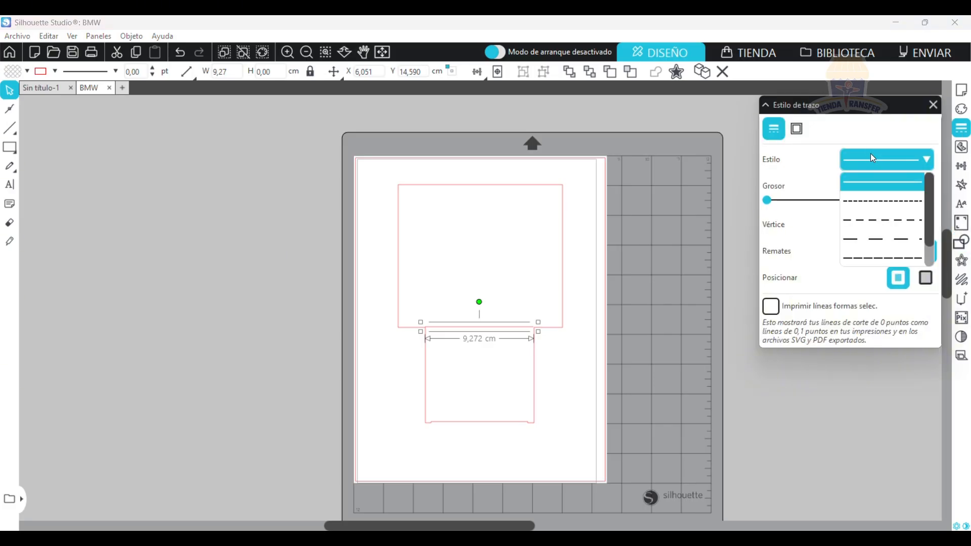
pyautogui.click(870, 220)
pyautogui.click(590, 325)
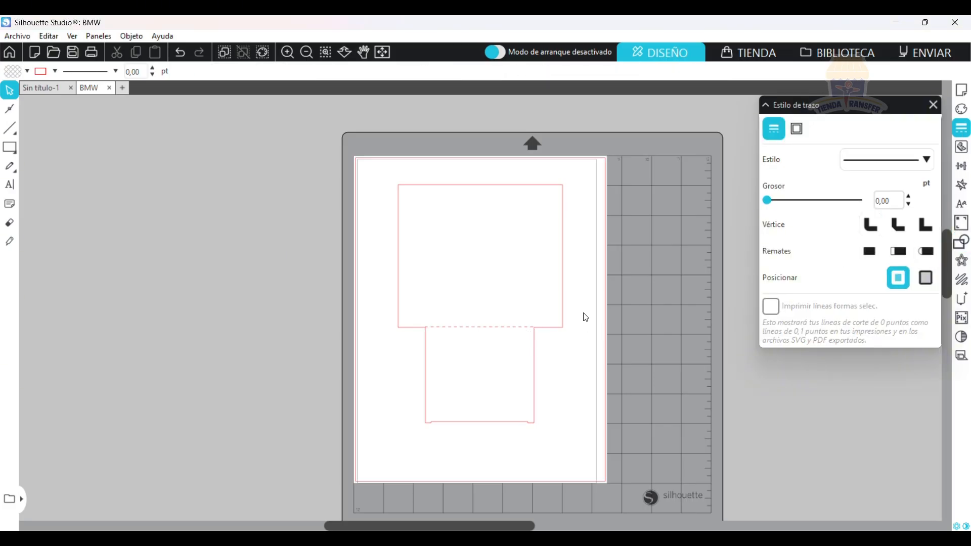
# Draw a vertical line about 12.13 cm from the left inner corner to the upper edge, and duplicate it at the right inner corner.
pyautogui.click(11, 129)
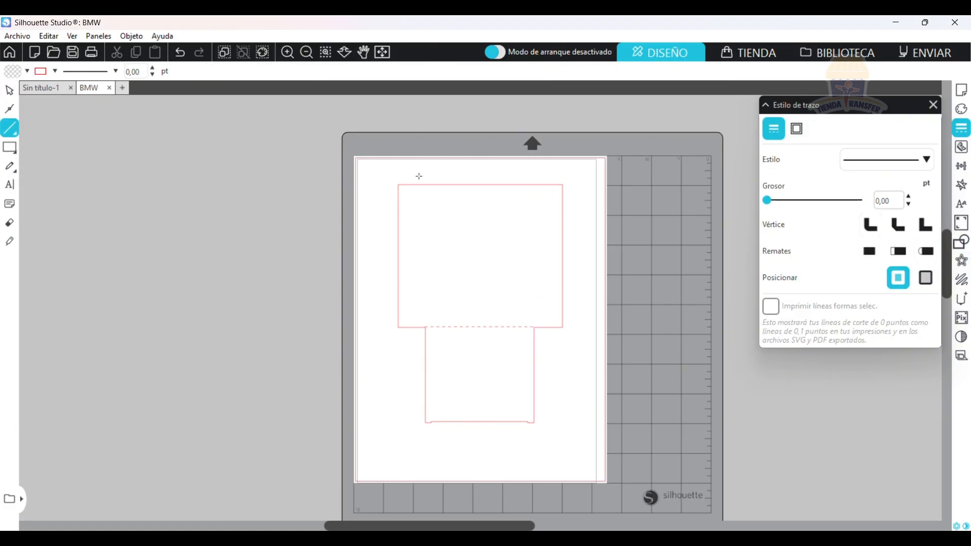
pyautogui.moveTo(426, 327); pyautogui.dragTo(426, 185)
pyautogui.click(9, 94)
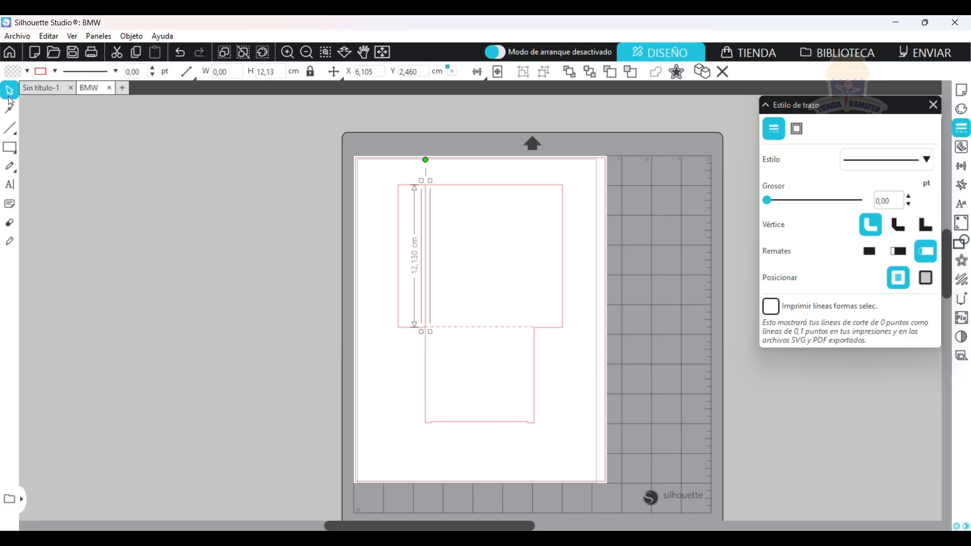
pyautogui.hotkey('ctrl', 'Right')
pyautogui.moveTo(441, 239); pyautogui.dragTo(536, 239)
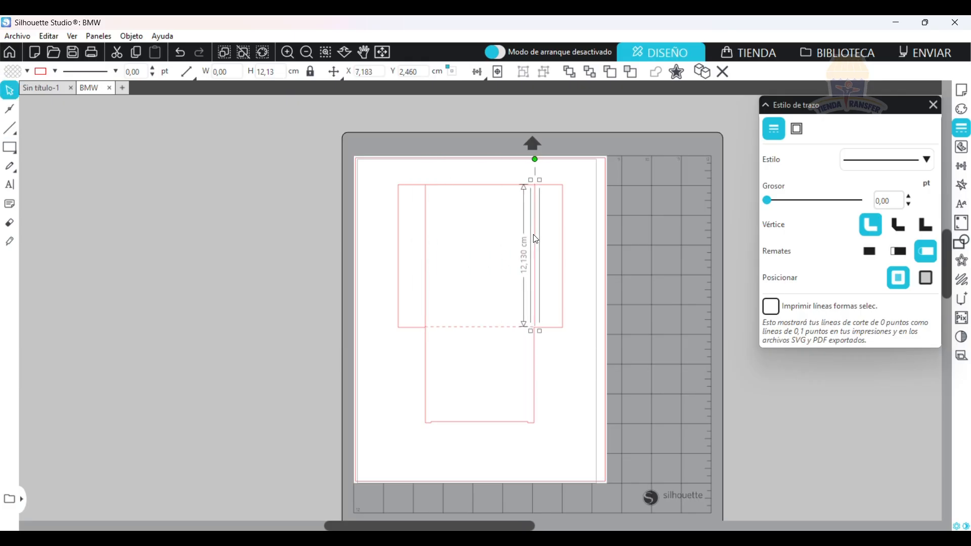
# Select both vertical lines and apply the same dashed style as the horizontal fold line.
pyautogui.keyDown('shift'); pyautogui.click(428, 238); pyautogui.keyUp('shift')
pyautogui.click(919, 162)
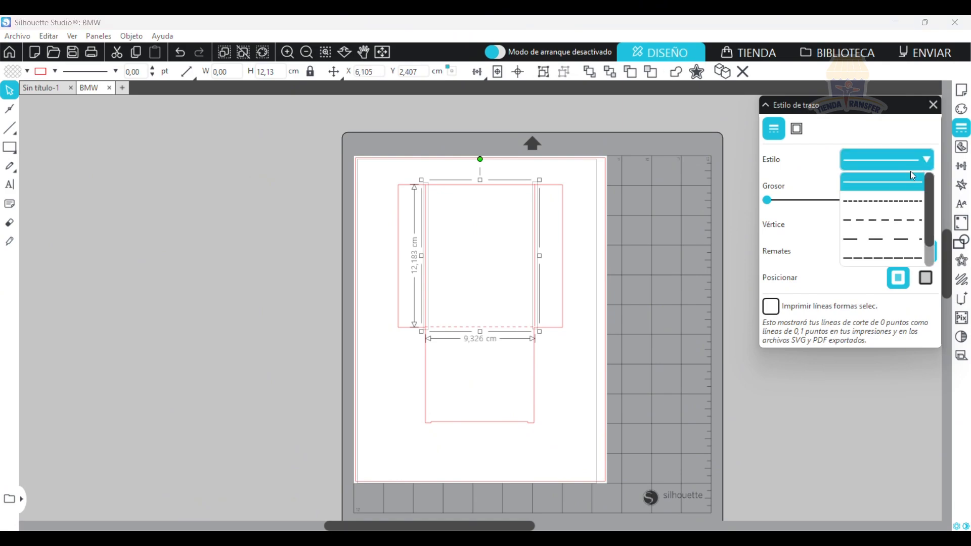
pyautogui.click(860, 223)
pyautogui.click(511, 388)
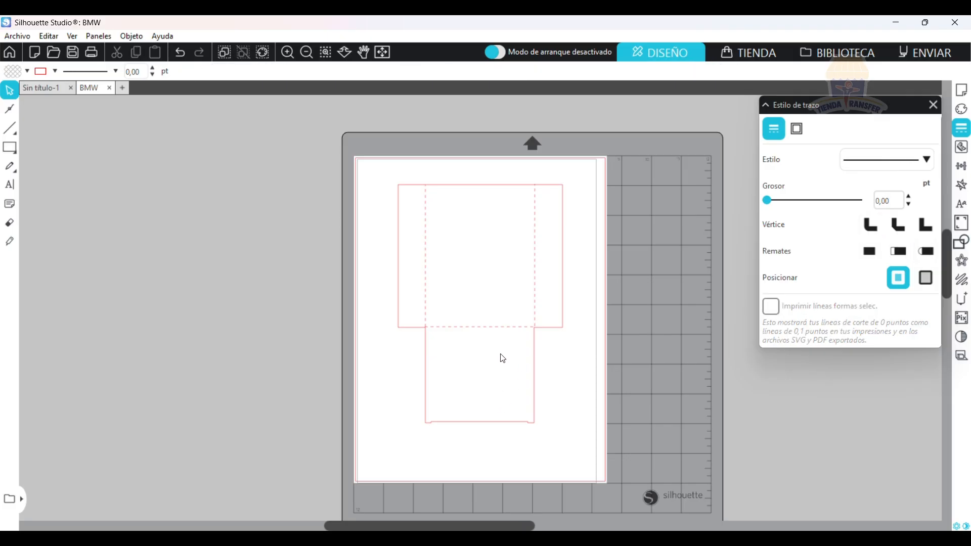
# Group the box outline with its three dashed fold lines into one object, and delete the group from the page.
pyautogui.click(962, 241)
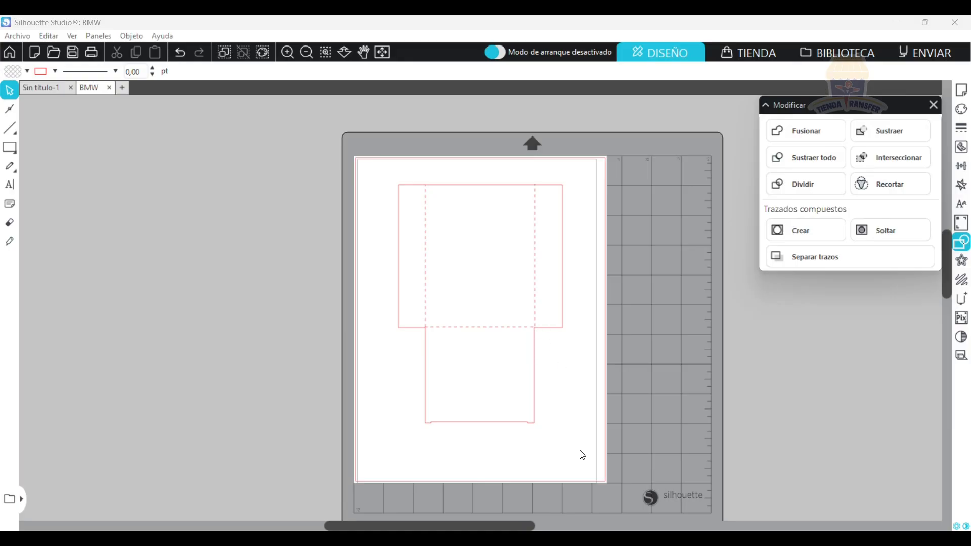
pyautogui.moveTo(590, 439); pyautogui.dragTo(382, 169)
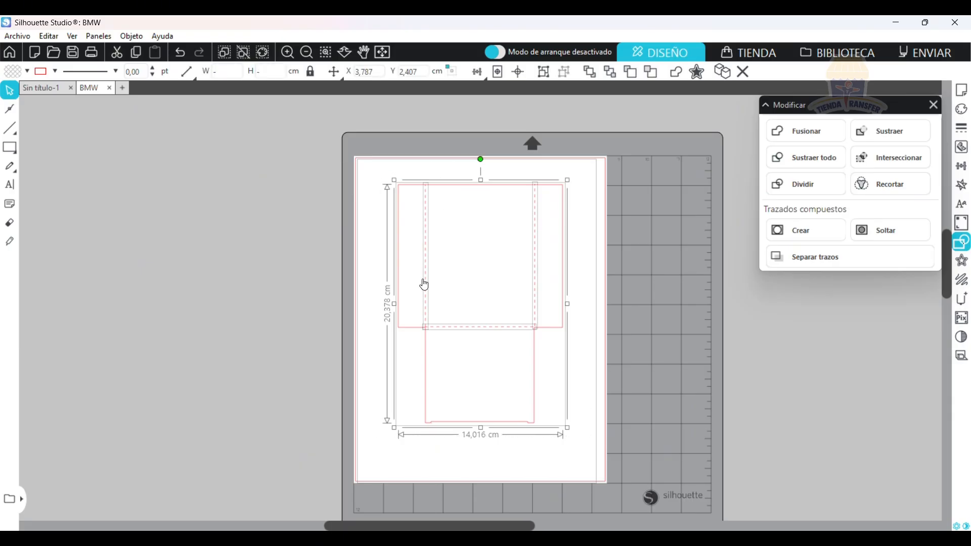
pyautogui.click(378, 188)
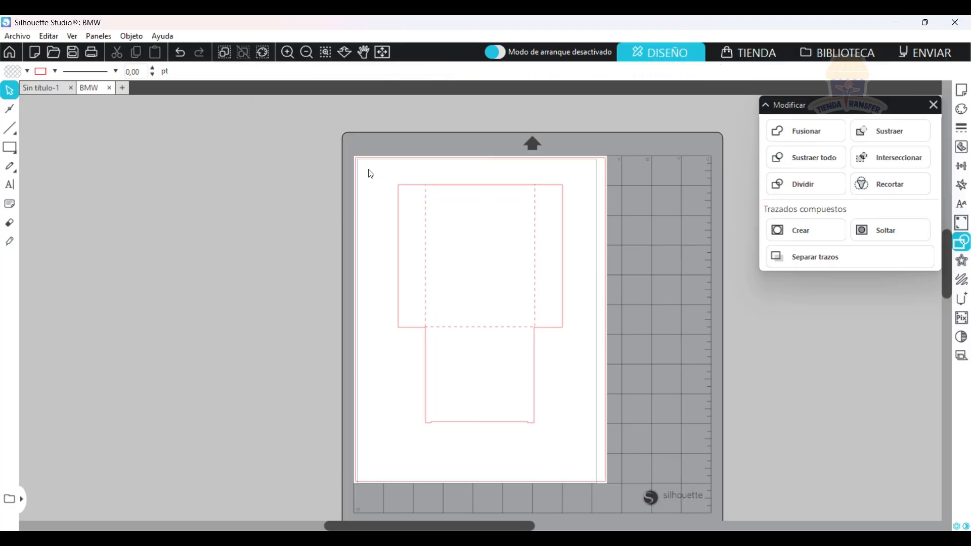
pyautogui.moveTo(368, 170); pyautogui.dragTo(573, 449)
pyautogui.rightClick(506, 328)
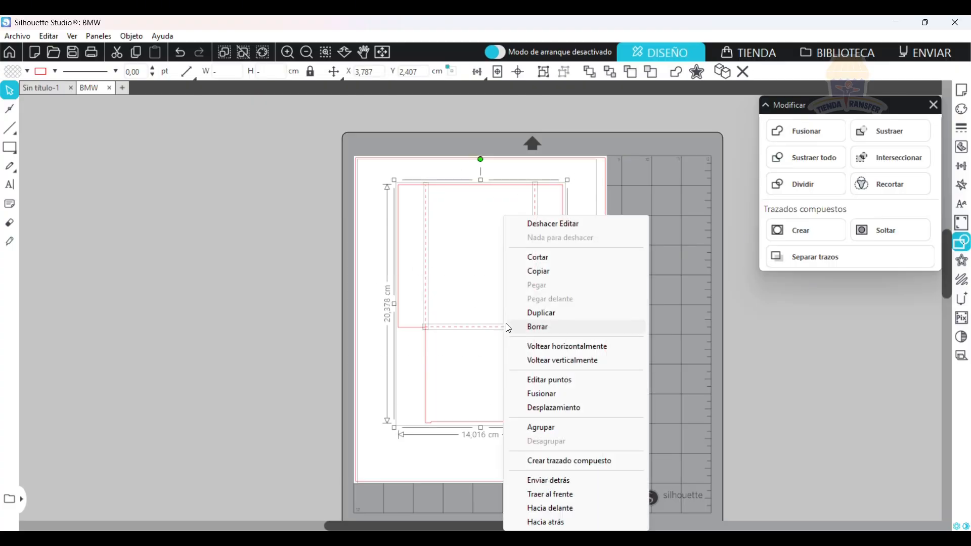
pyautogui.click(579, 425)
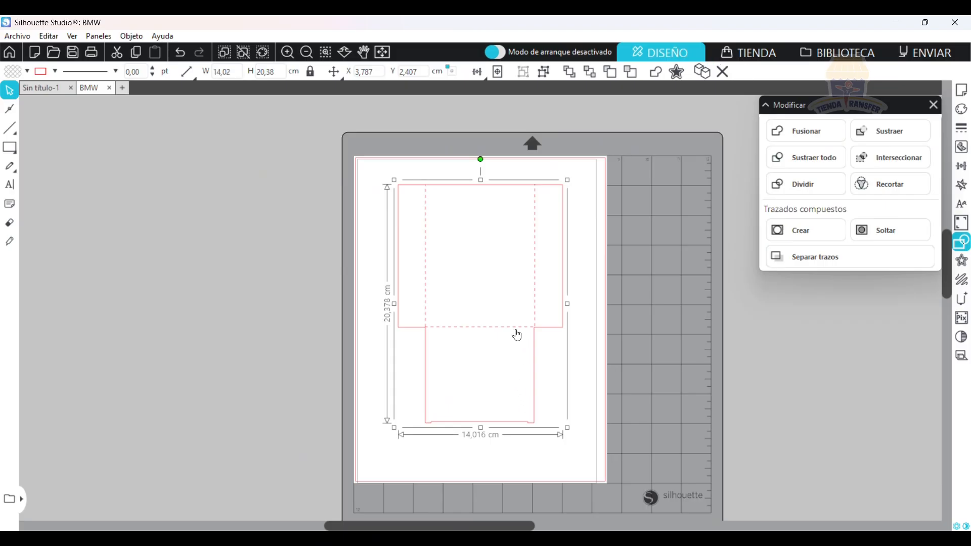
pyautogui.moveTo(515, 336)
pyautogui.mouseDown()
pyautogui.moveTo(492, 362)
pyautogui.moveTo(507, 340)
pyautogui.mouseUp()
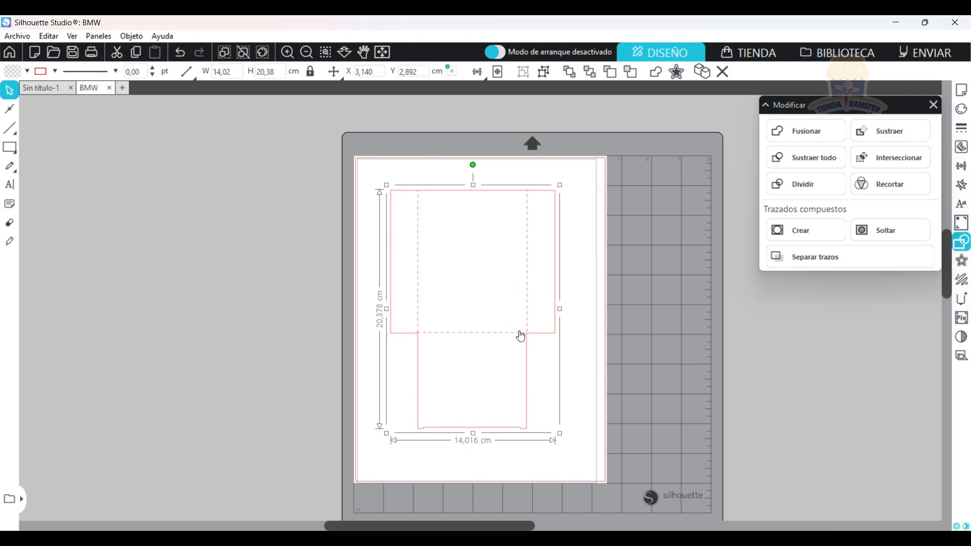
pyautogui.press('Delete')
# Add the text PRUEBA in 72 pt Arial and draw a rectangle about 11.75 × 3.40 cm around it.
pyautogui.click(10, 184)
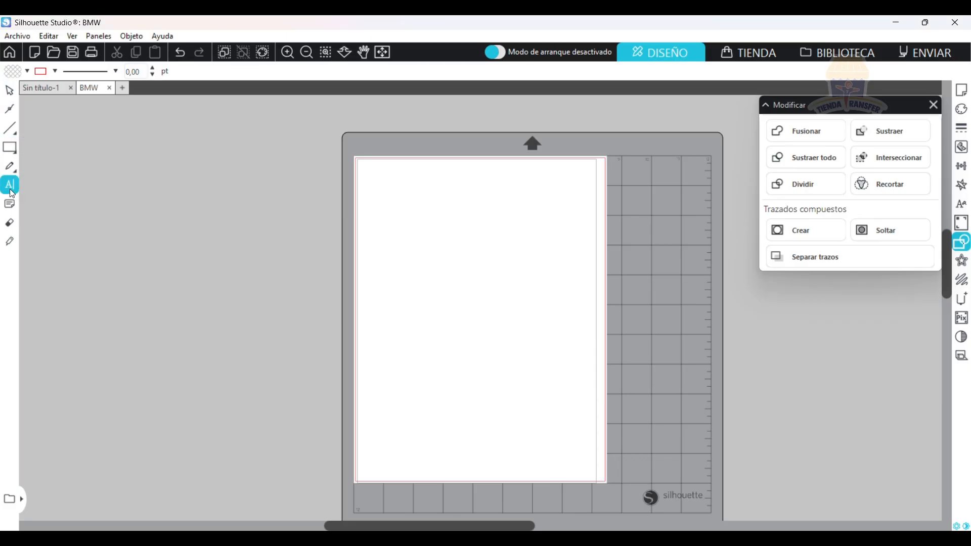
pyautogui.click(413, 237)
pyautogui.write('PRUEBA')
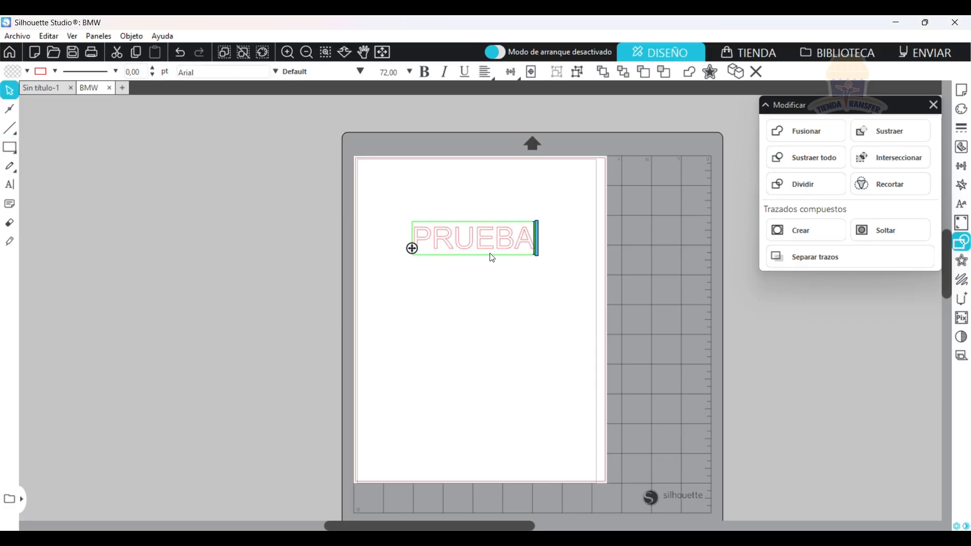
pyautogui.click(419, 181)
pyautogui.click(9, 147)
pyautogui.moveTo(405, 219); pyautogui.dragTo(545, 262)
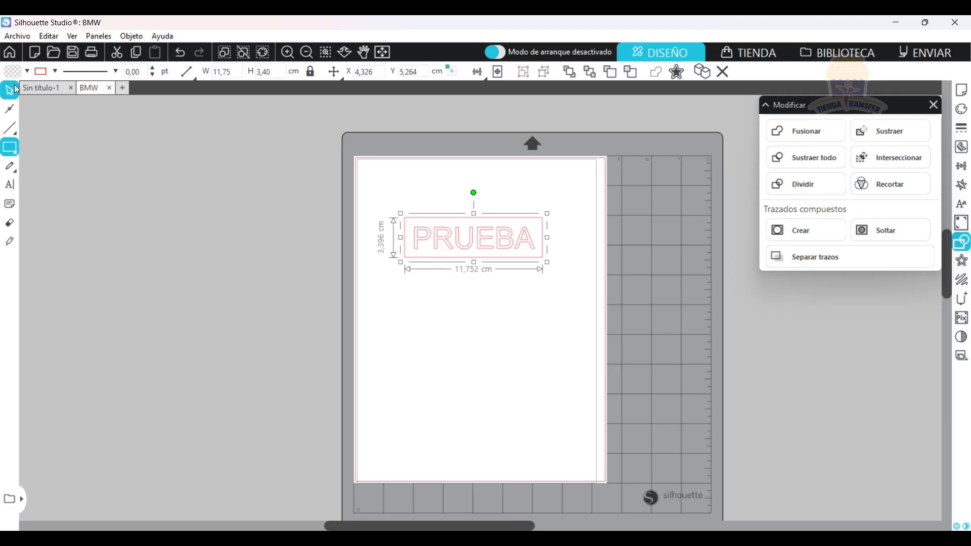
# Select the PRUEBA text together with its surrounding rectangle and group them.
pyautogui.moveTo(383, 200); pyautogui.dragTo(564, 294)
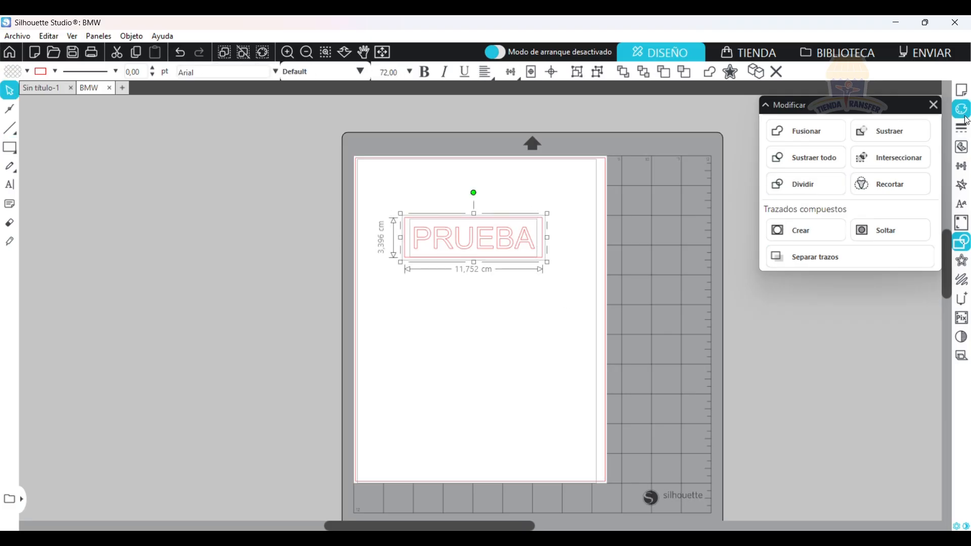
pyautogui.click(962, 166)
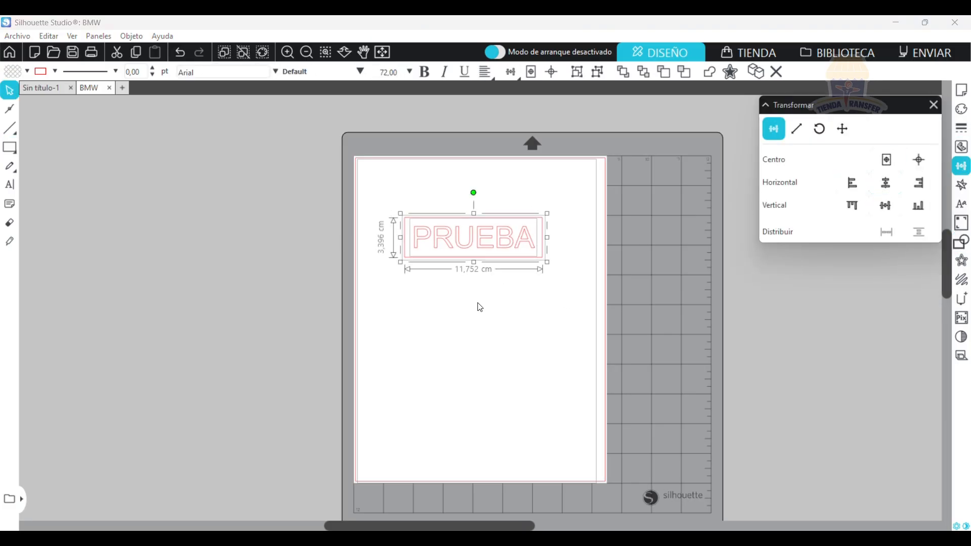
pyautogui.click(477, 306)
pyautogui.moveTo(561, 294); pyautogui.dragTo(412, 192)
pyautogui.rightClick(470, 189)
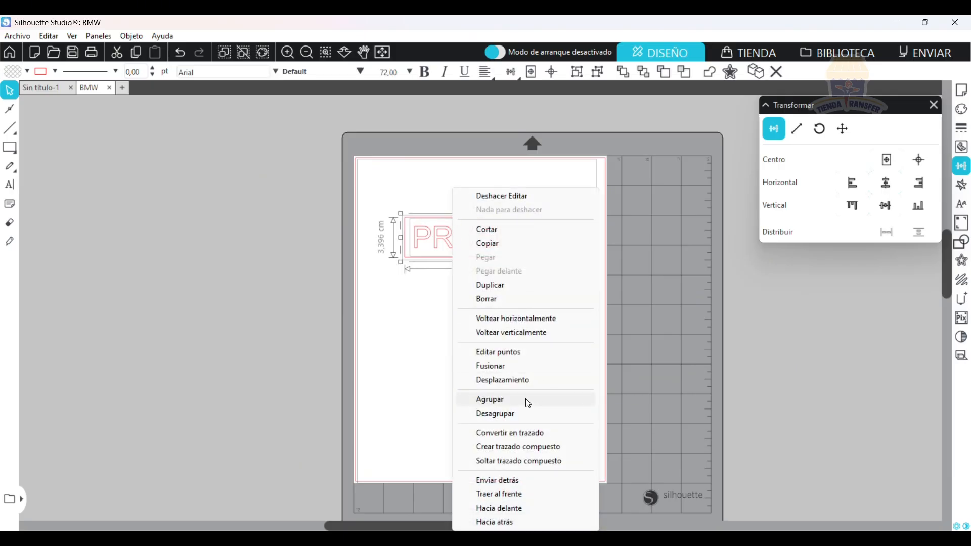
pyautogui.click(525, 399)
# Flip the PRUEBA group horizontally for a mirrored design, and delete the group.
pyautogui.rightClick(475, 243)
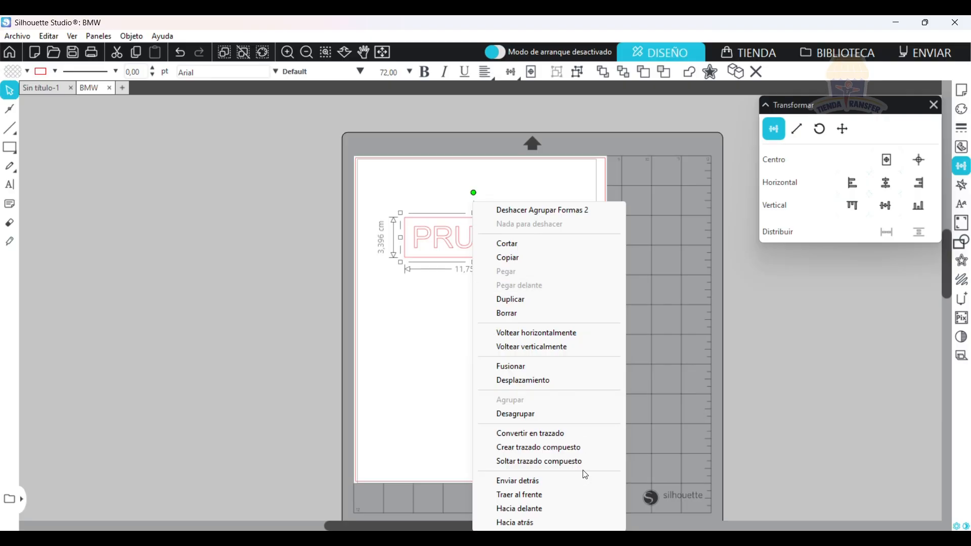
pyautogui.click(567, 335)
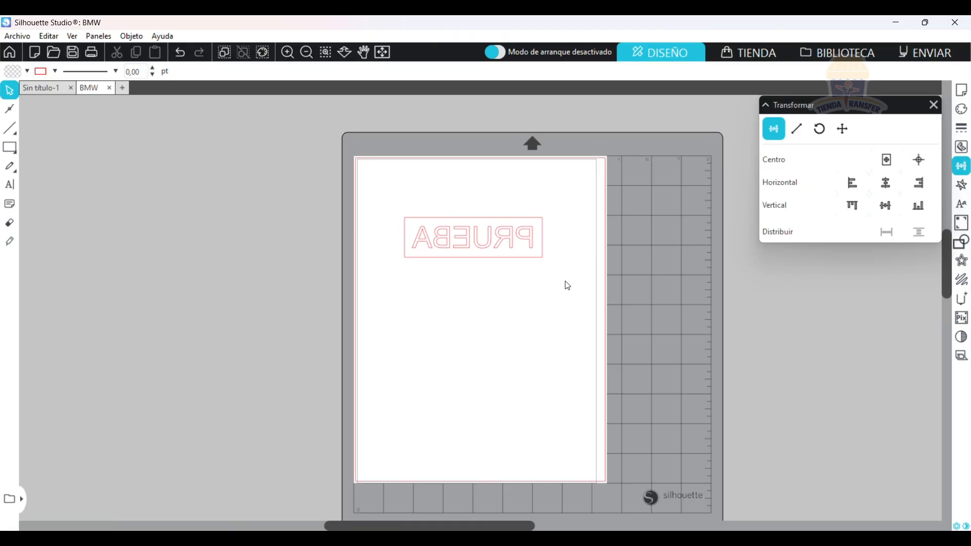
pyautogui.moveTo(562, 293); pyautogui.dragTo(419, 196)
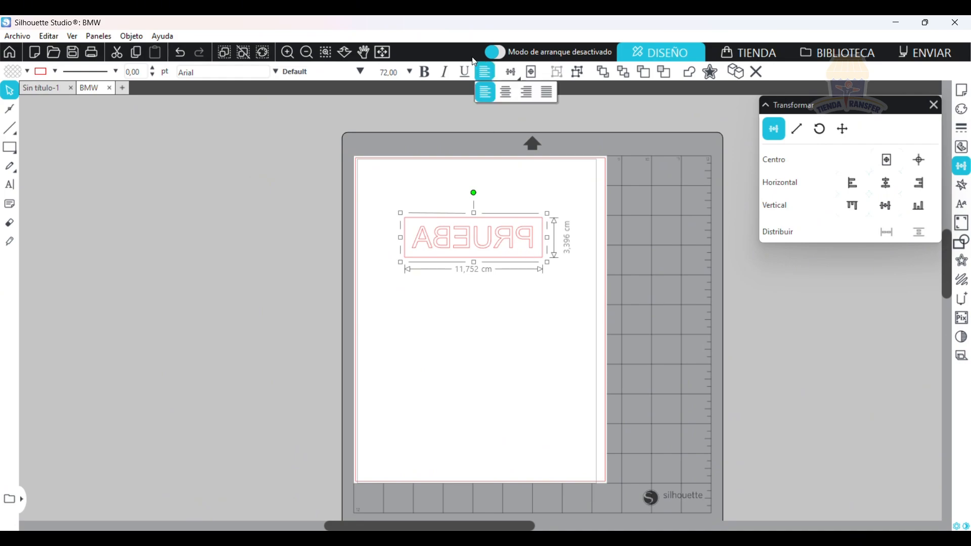
pyautogui.press('Delete')
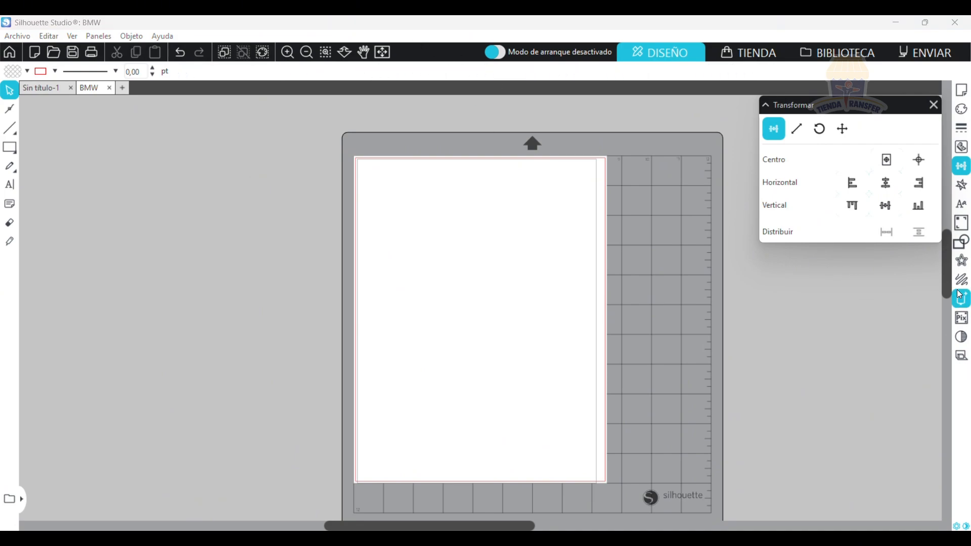
# Open the offset settings and add the text STIKERS in 72 pt Arial on the upper half of the page.
pyautogui.click(965, 263)
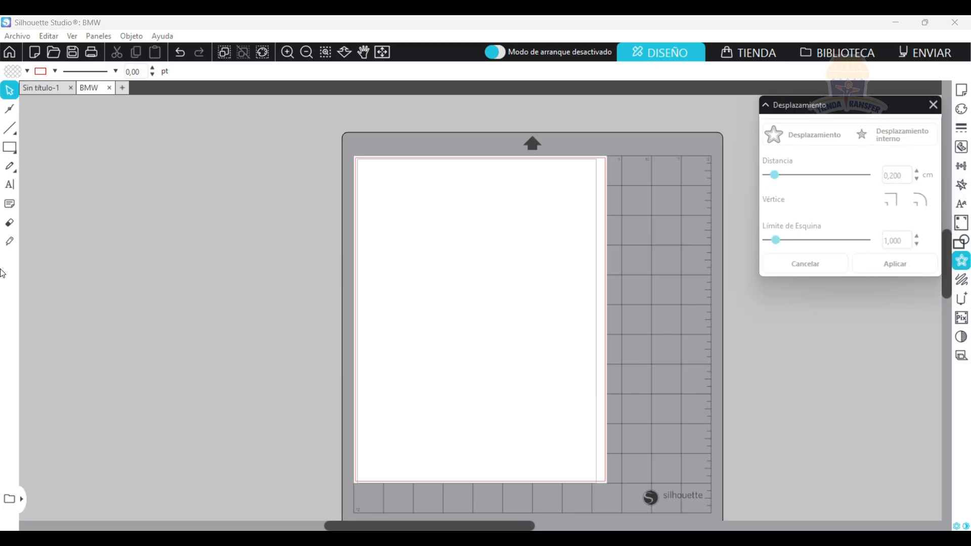
pyautogui.click(10, 184)
pyautogui.click(415, 266)
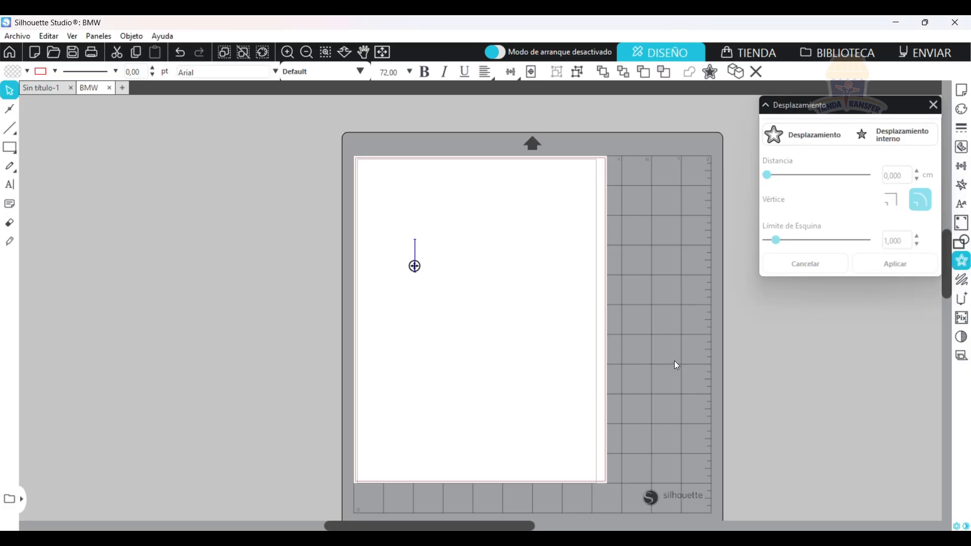
pyautogui.write('STIKERS')
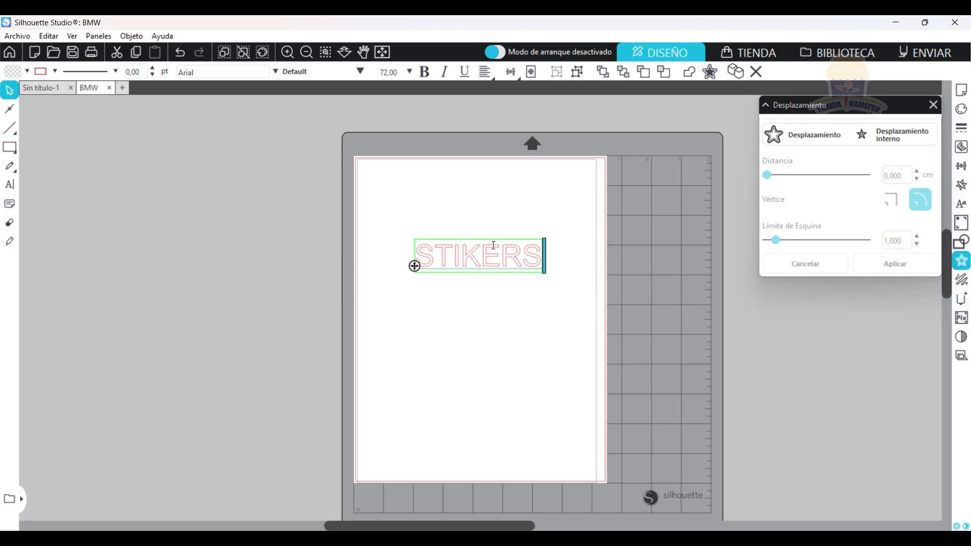
# Apply an outer offset of 0.370 cm with rounded corners to the STIKERS text.
pyautogui.click(799, 136)
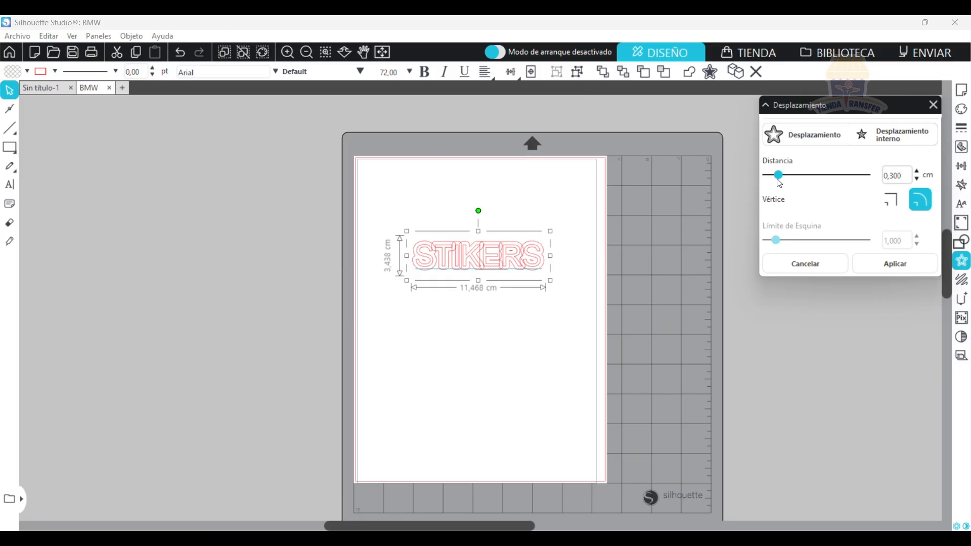
pyautogui.moveTo(767, 175); pyautogui.dragTo(784, 177)
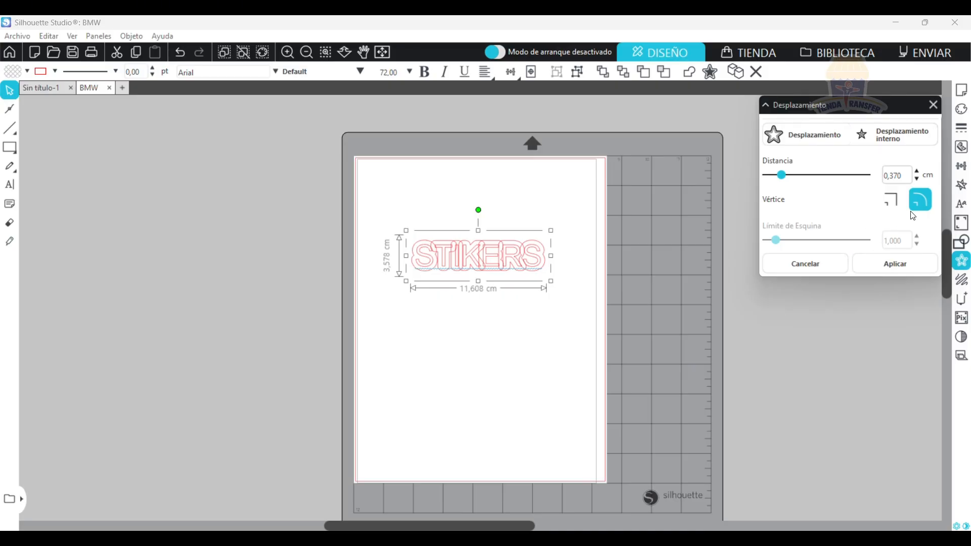
pyautogui.click(890, 199)
pyautogui.click(919, 200)
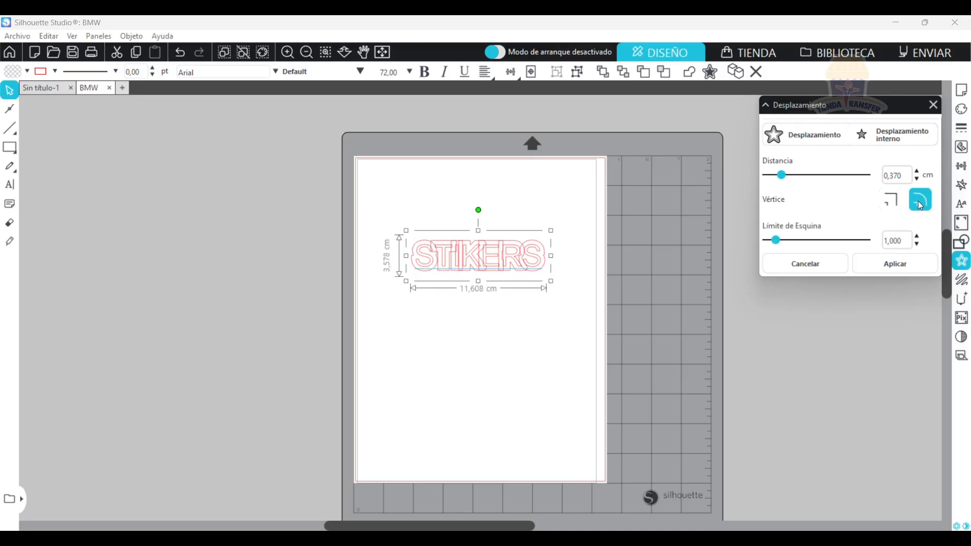
pyautogui.click(894, 264)
# Move the offset outline above the STIKERS text to separate them, and delete both objects.
pyautogui.click(513, 256)
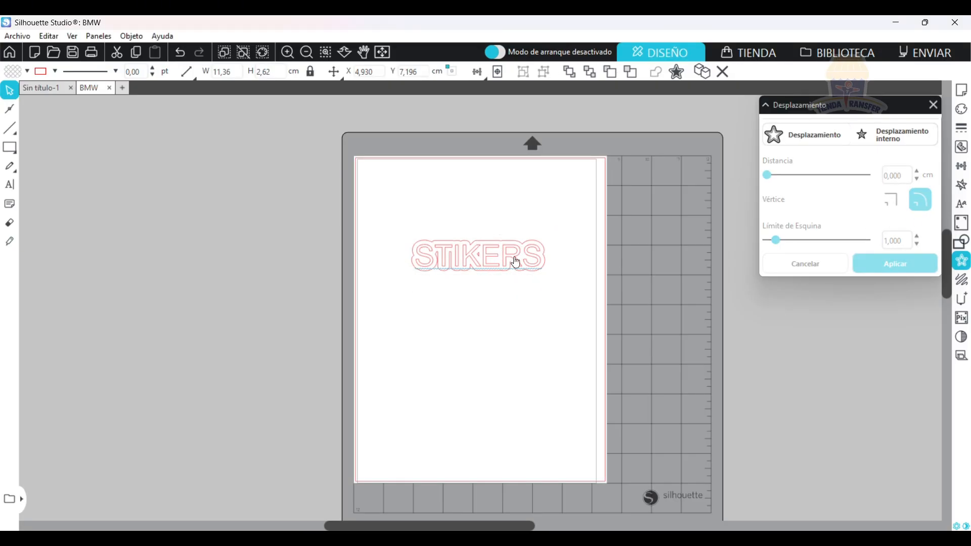
pyautogui.moveTo(512, 251); pyautogui.dragTo(508, 197)
pyautogui.click(424, 404)
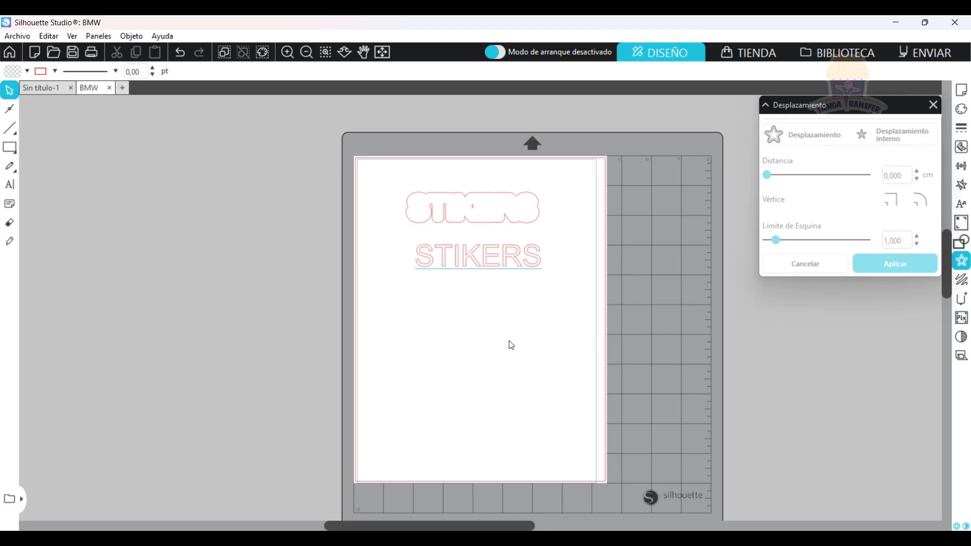
pyautogui.moveTo(543, 297); pyautogui.dragTo(407, 164)
pyautogui.press('Delete')
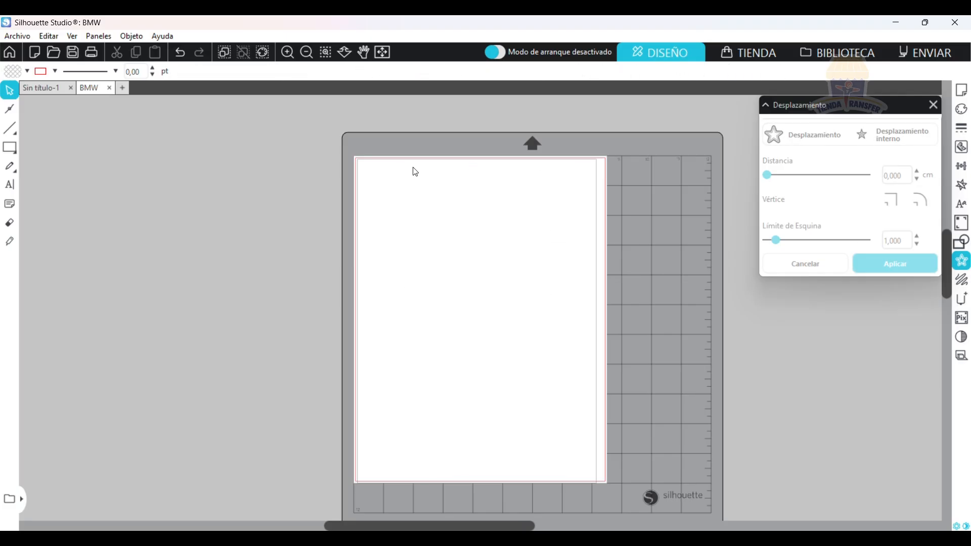
# Draw a smooth freehand curve about 5.07 × 6.90 cm and apply the first dotted stipple fill to it.
pyautogui.click(963, 283)
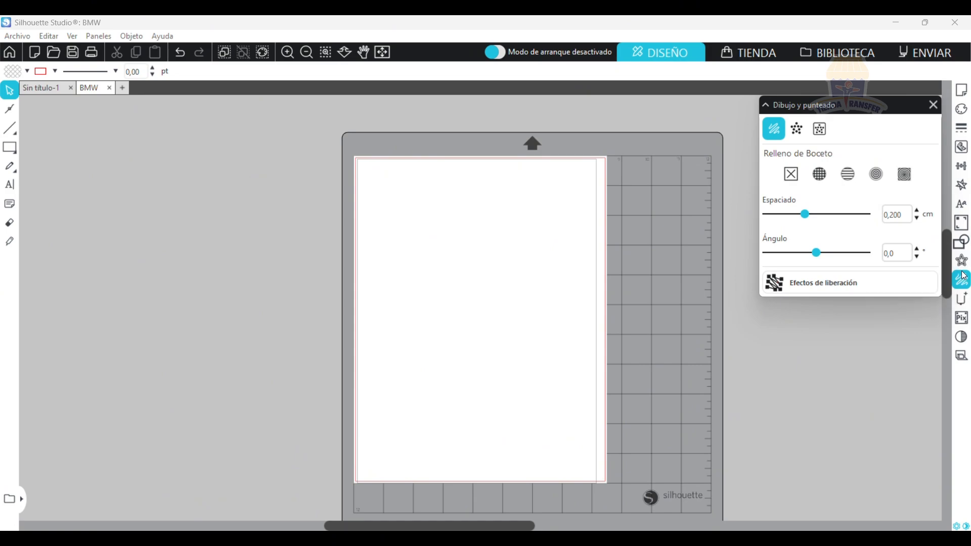
pyautogui.click(10, 166)
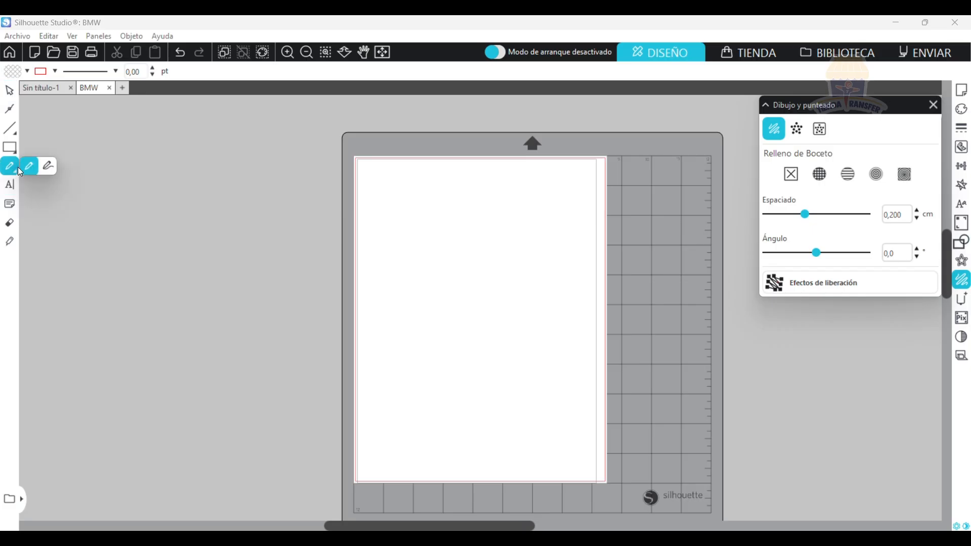
pyautogui.click(48, 166)
pyautogui.moveTo(433, 226); pyautogui.dragTo(489, 293)
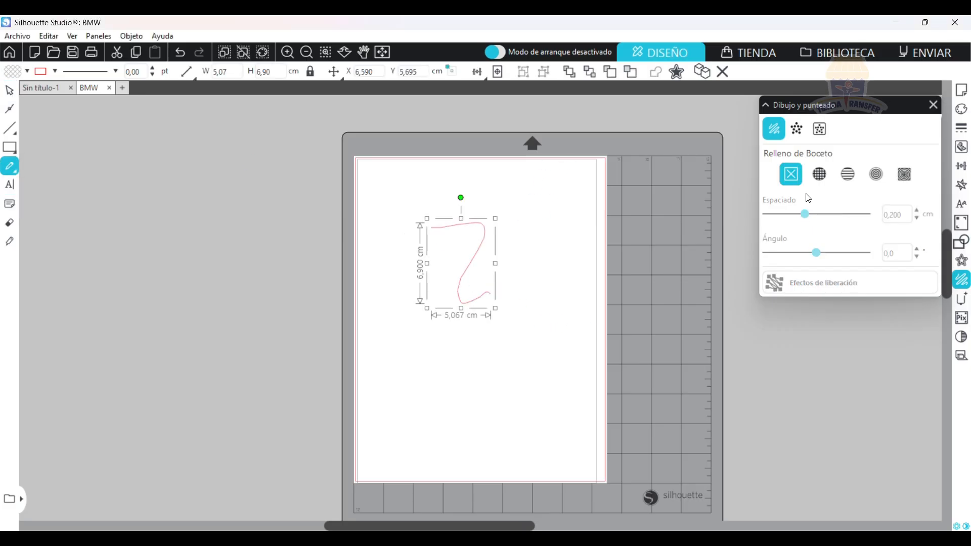
pyautogui.click(796, 130)
pyautogui.click(827, 249)
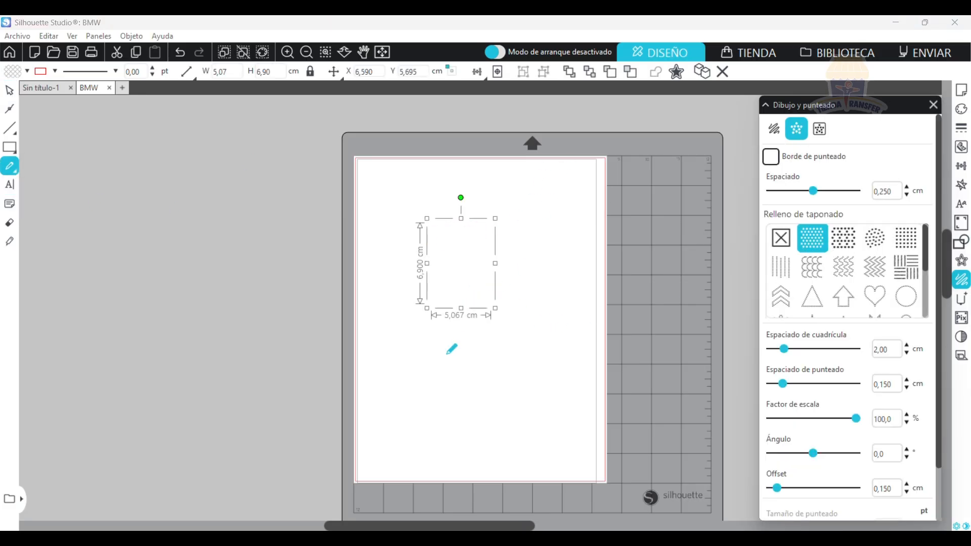
# Draw another smooth freehand curve about 4.31 × 11.21 cm on the lower half of the page, and delete it.
pyautogui.moveTo(455, 421)
pyautogui.mouseDown()
pyautogui.moveTo(486, 319)
pyautogui.moveTo(506, 292)
pyautogui.mouseUp()
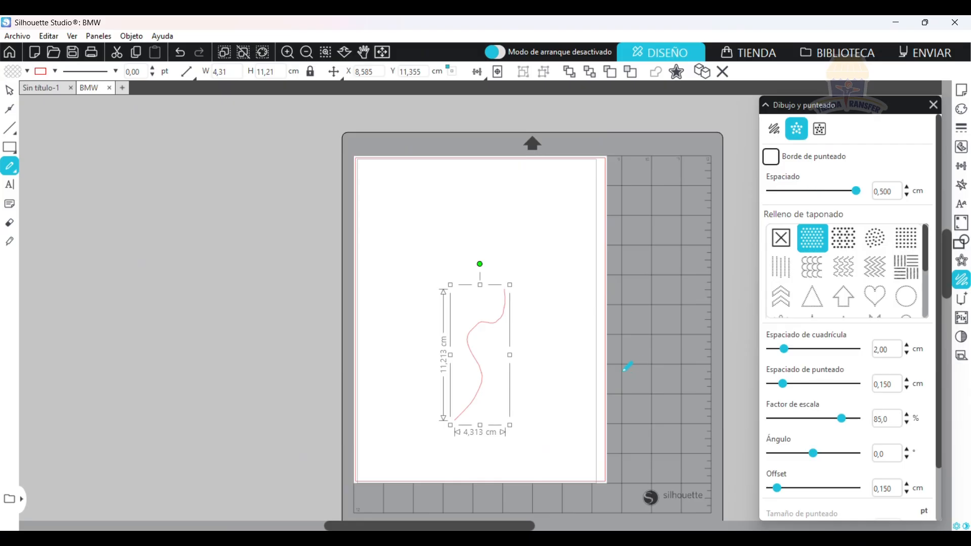
pyautogui.click(9, 91)
pyautogui.press('Delete')
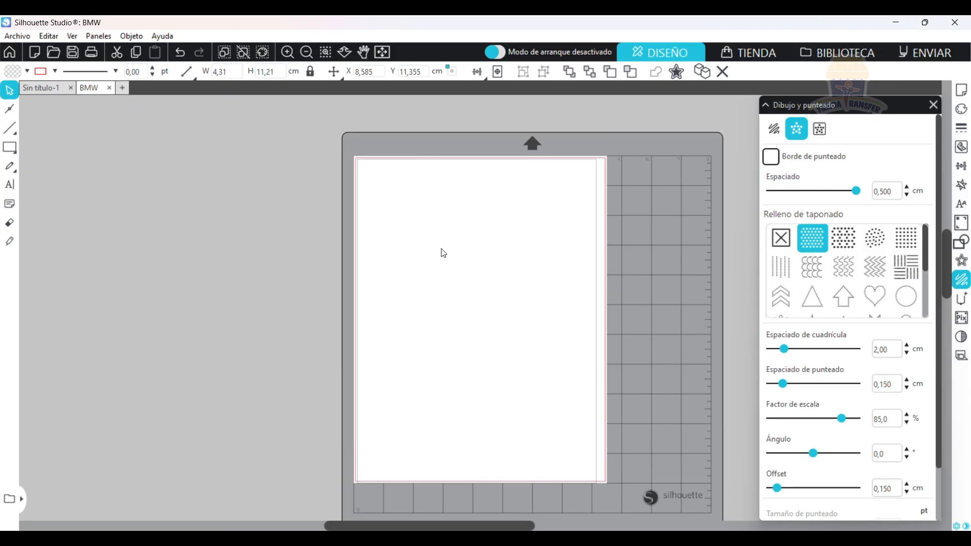
# Examine the special tool options for embossing, scoring, engraving fills and the leather punch.
pyautogui.click(963, 303)
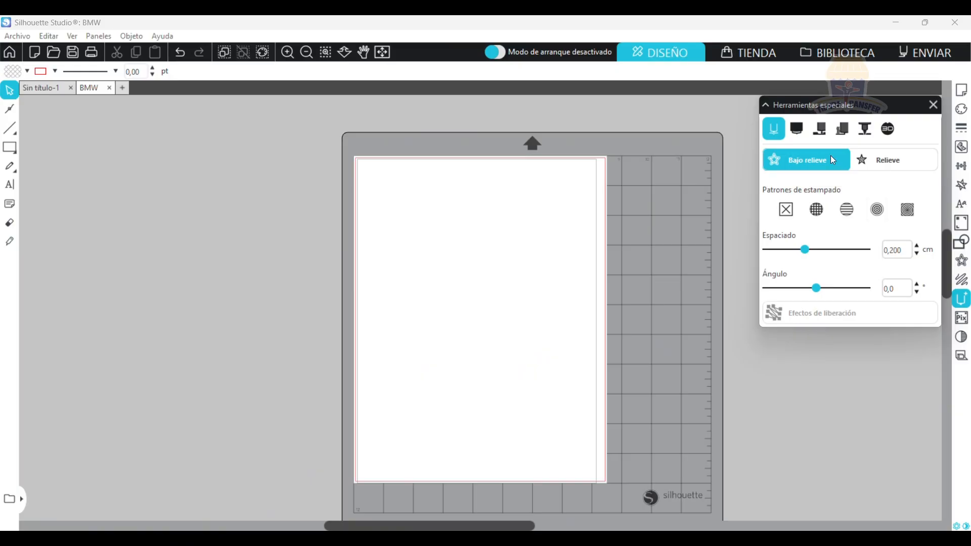
pyautogui.click(799, 131)
pyautogui.click(819, 130)
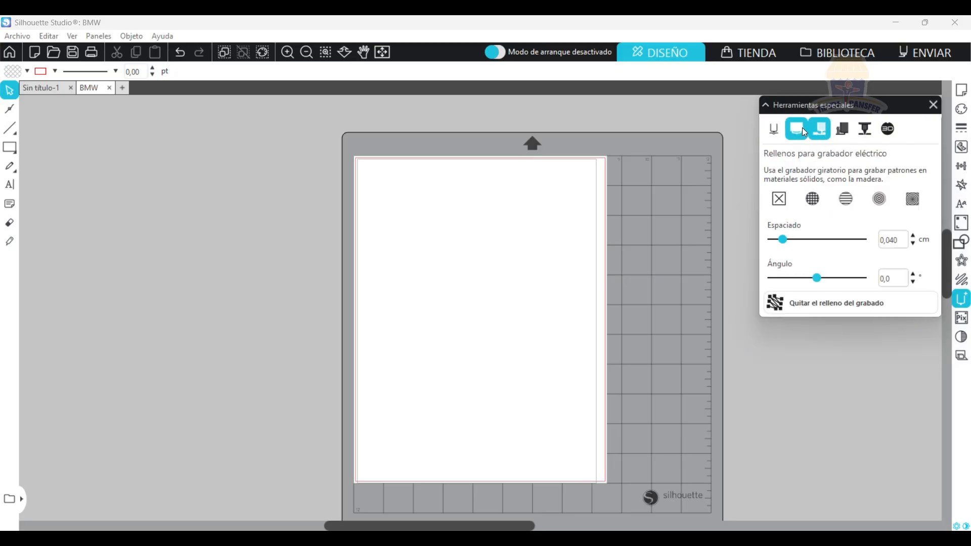
pyautogui.click(806, 129)
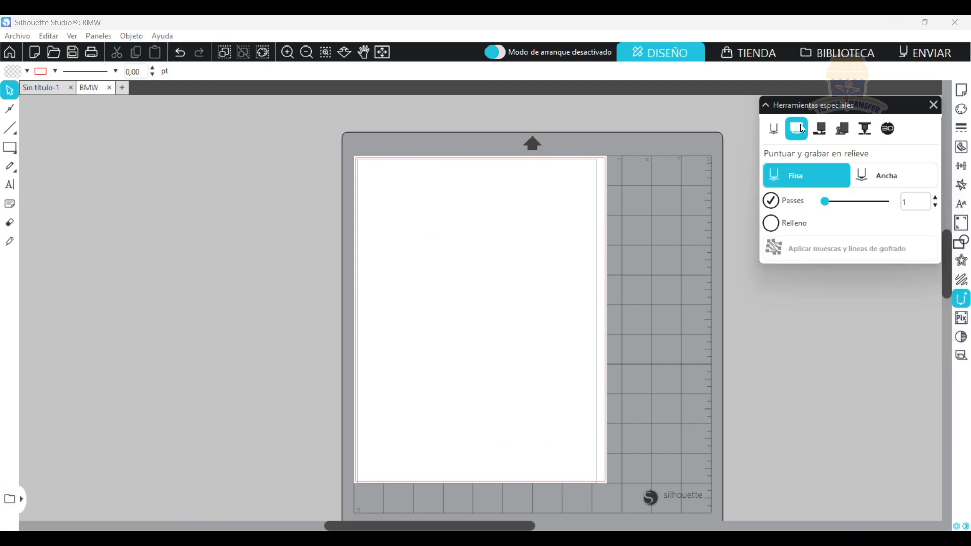
pyautogui.click(819, 129)
pyautogui.click(864, 130)
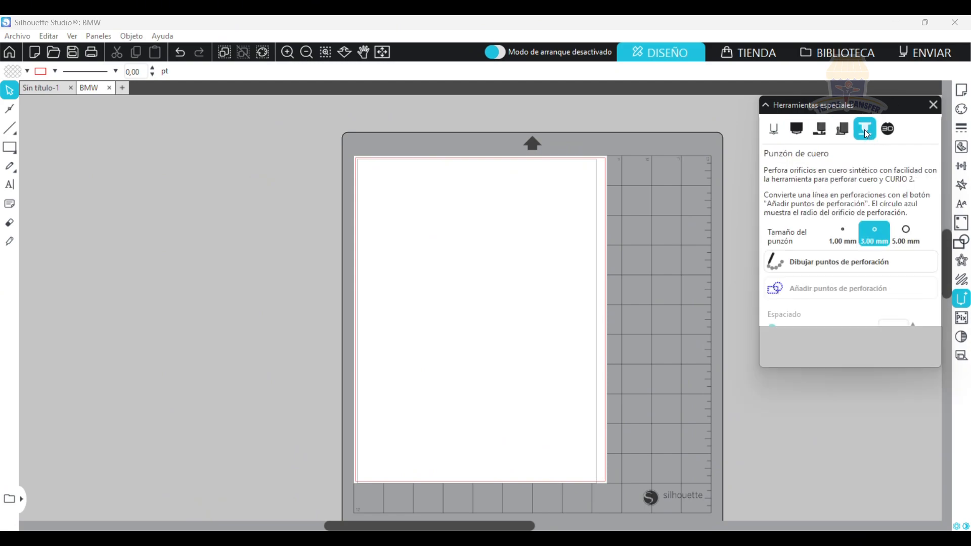
# Examine the S3D sending and score-and-emboss special tools, and the PixScan image import and calibration options.
pyautogui.click(888, 132)
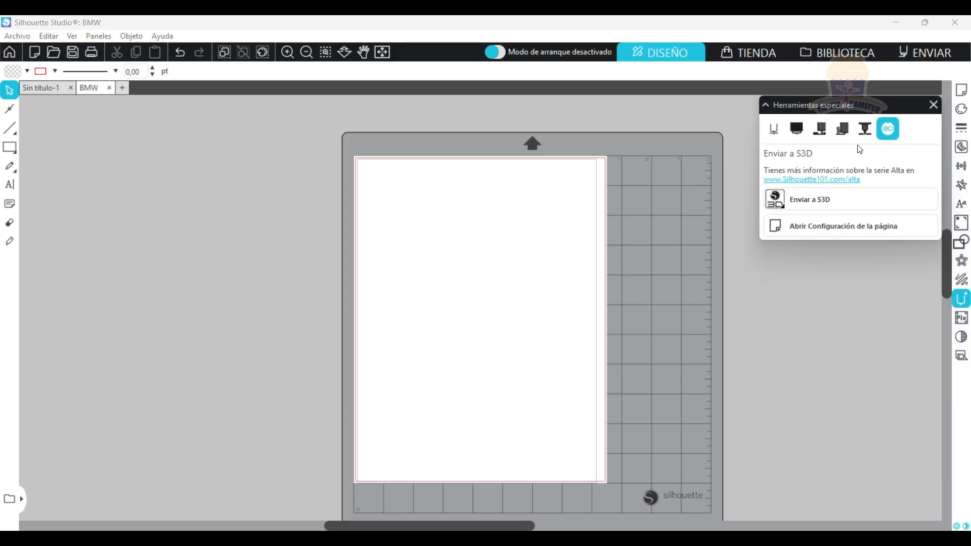
pyautogui.click(804, 135)
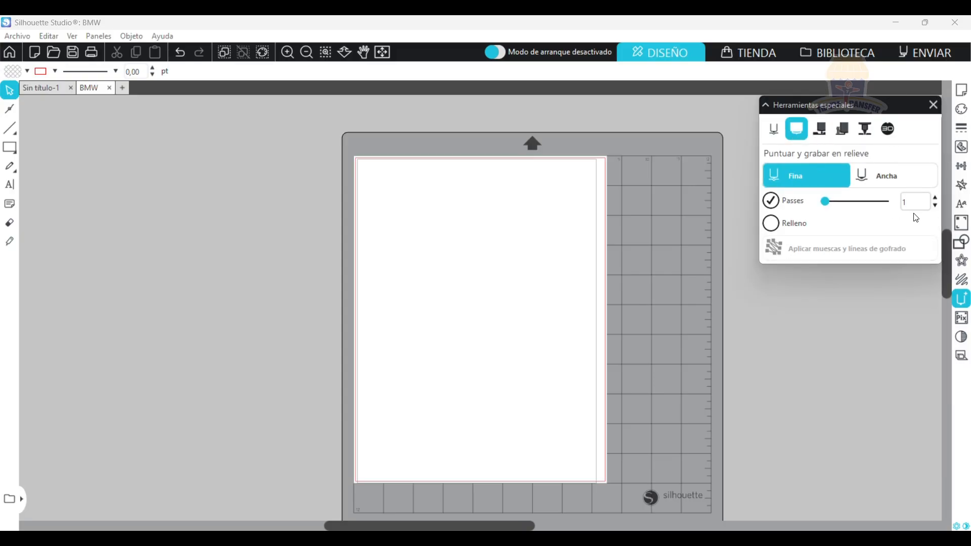
pyautogui.click(963, 322)
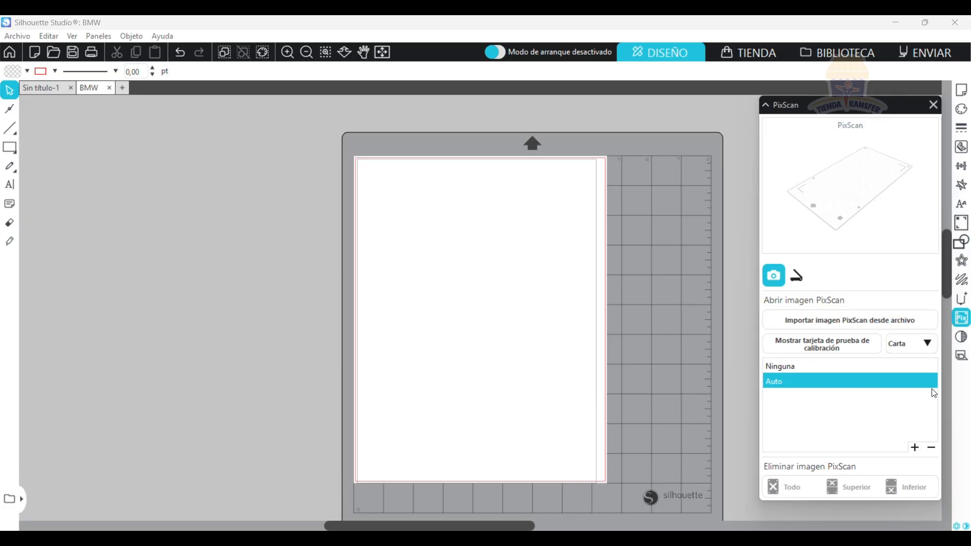
pyautogui.click(939, 369)
# Examine the image effects options, including grayscale, gamma and filters, and close the effects settings.
pyautogui.click(962, 337)
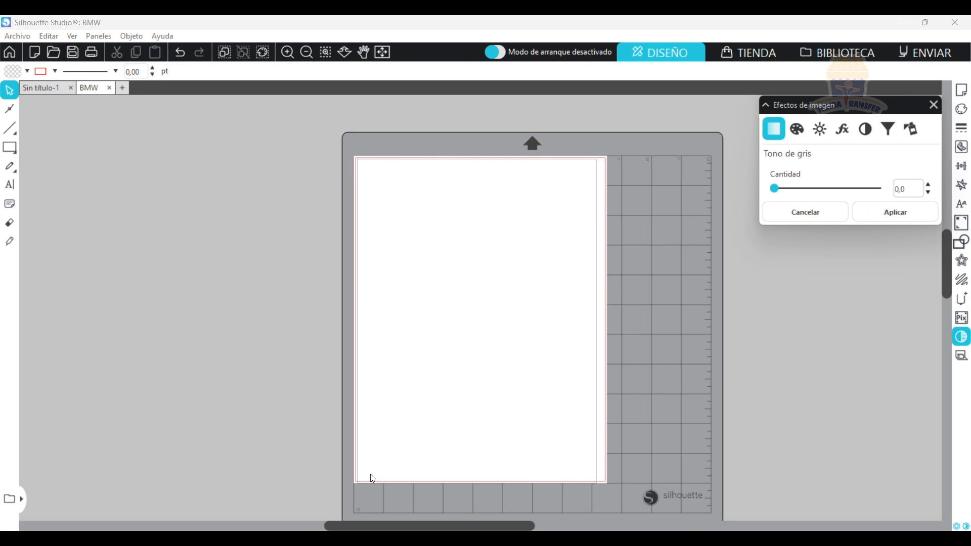
pyautogui.click(795, 136)
pyautogui.click(836, 134)
pyautogui.click(839, 132)
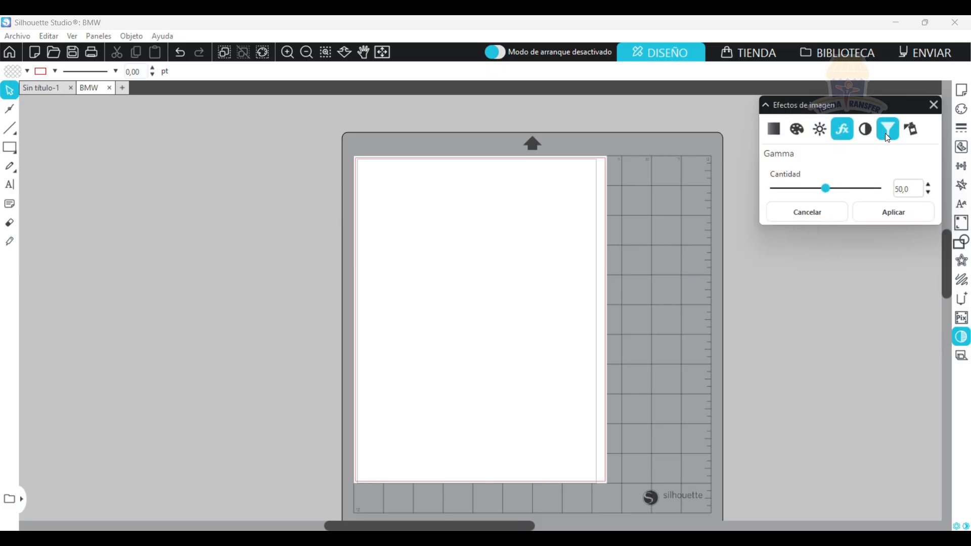
pyautogui.click(865, 131)
pyautogui.click(890, 132)
pyautogui.click(774, 130)
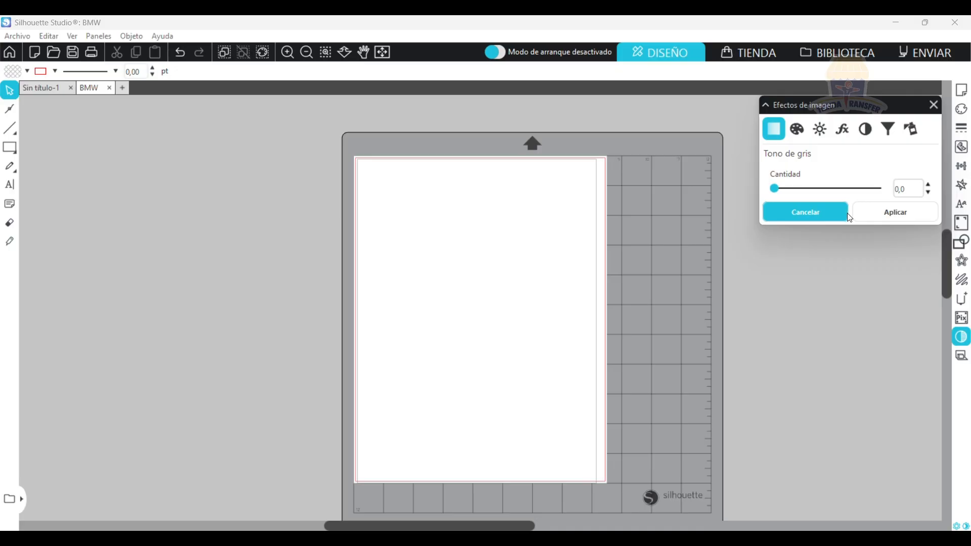
pyautogui.click(932, 105)
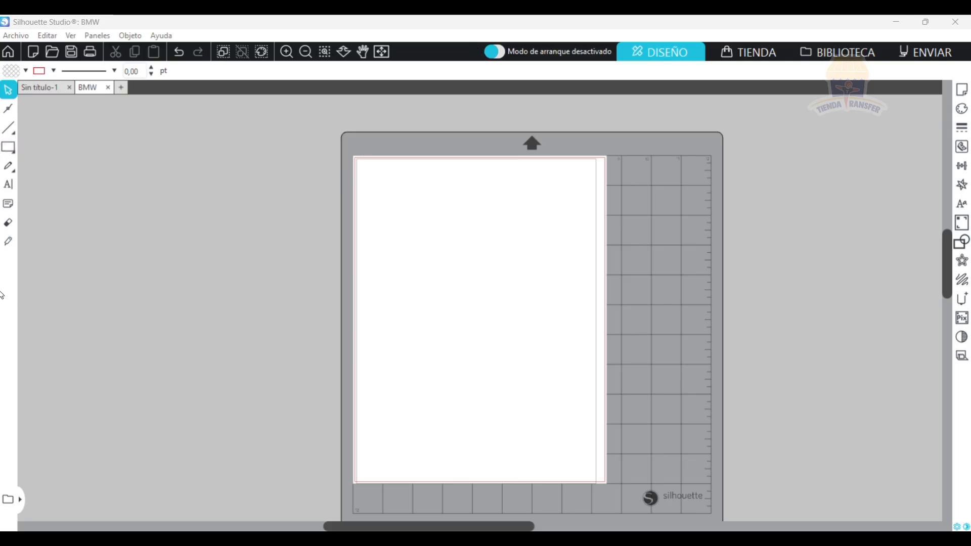
# Add the text STENCIL near the top of the page.
pyautogui.click(8, 184)
pyautogui.click(399, 218)
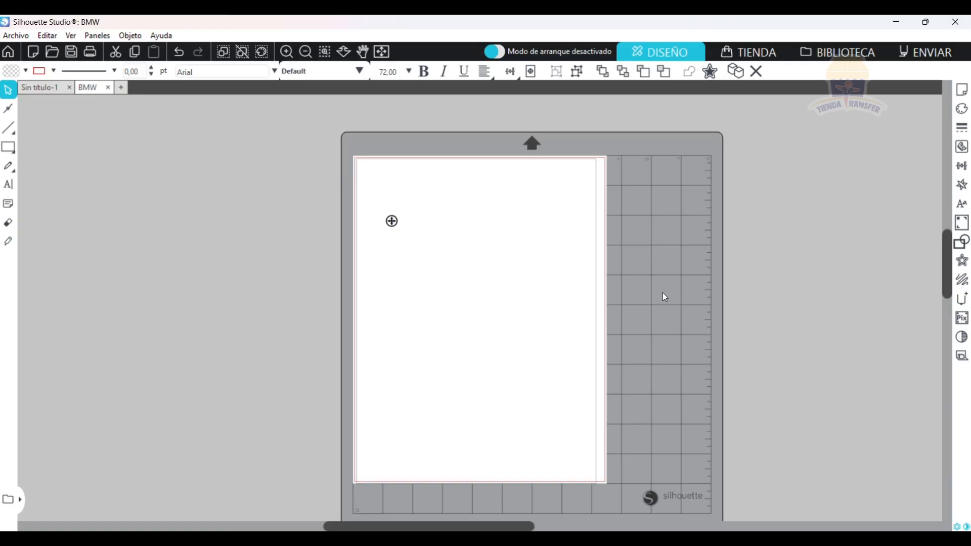
pyautogui.write('STE')
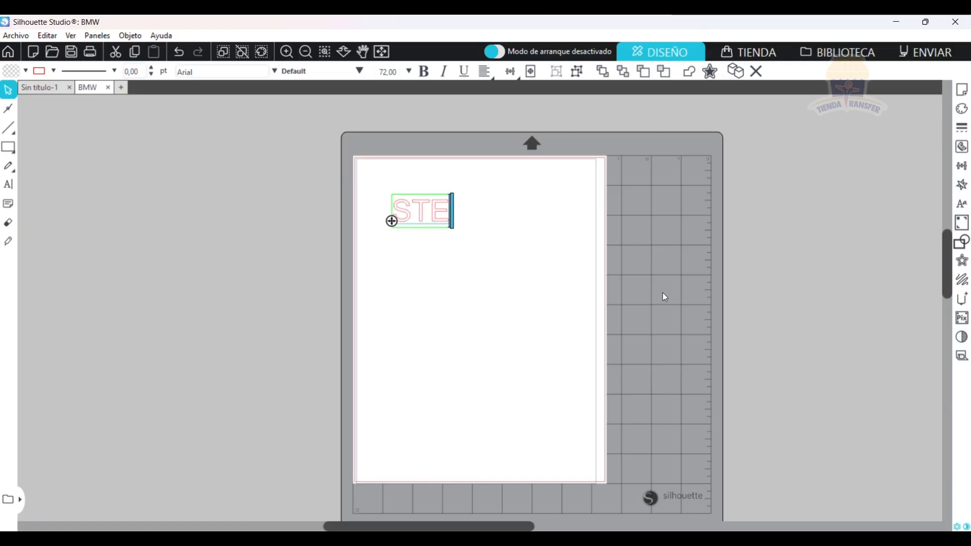
pyautogui.write('NCIL')
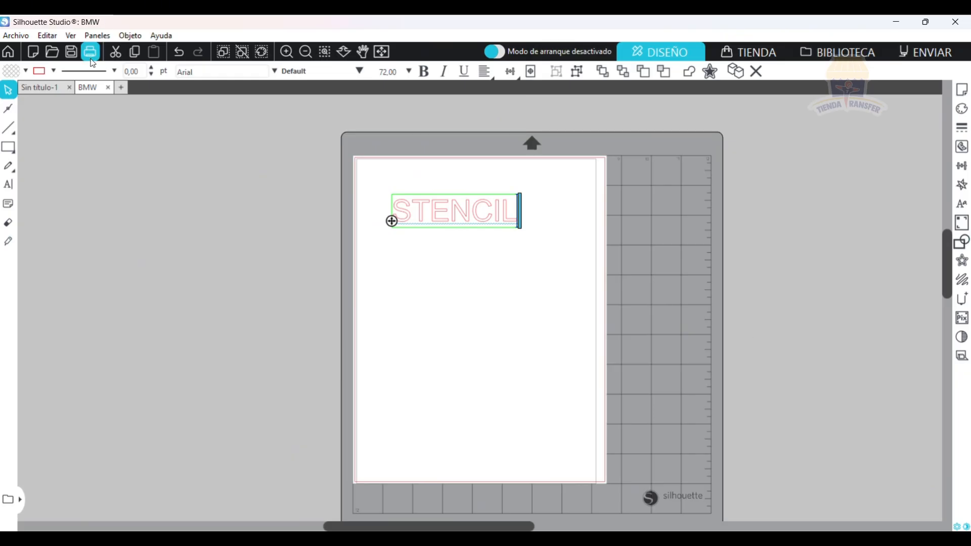
# Set the STENCIL text's font to ANDREAS Cond and enlarge it to about 16.07 × 6.59 cm.
pyautogui.doubleClick(460, 212)
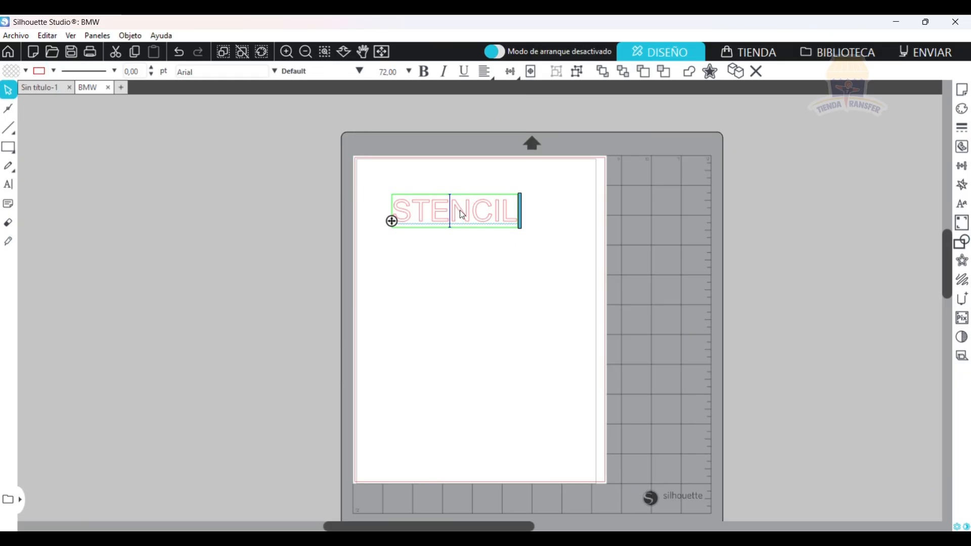
pyautogui.click(461, 216)
pyautogui.click(961, 203)
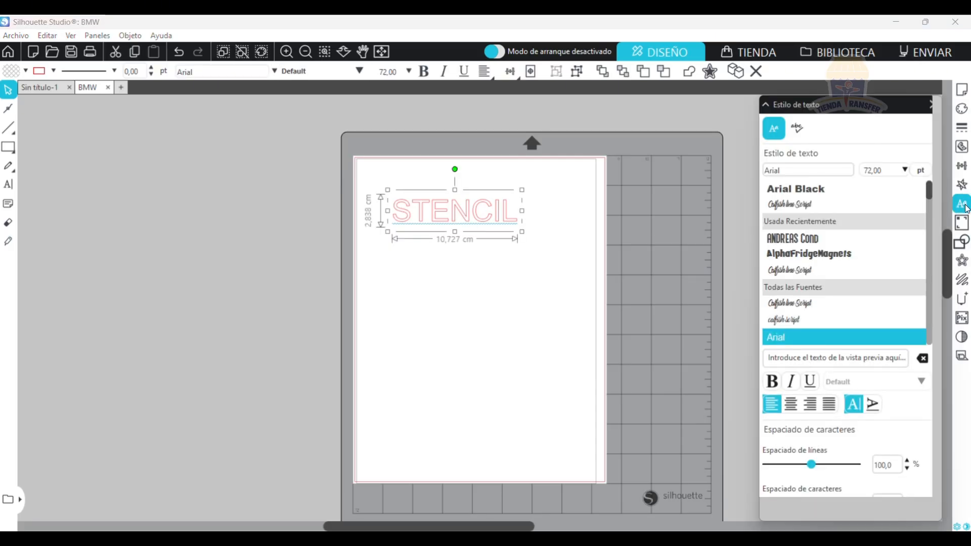
pyautogui.click(794, 238)
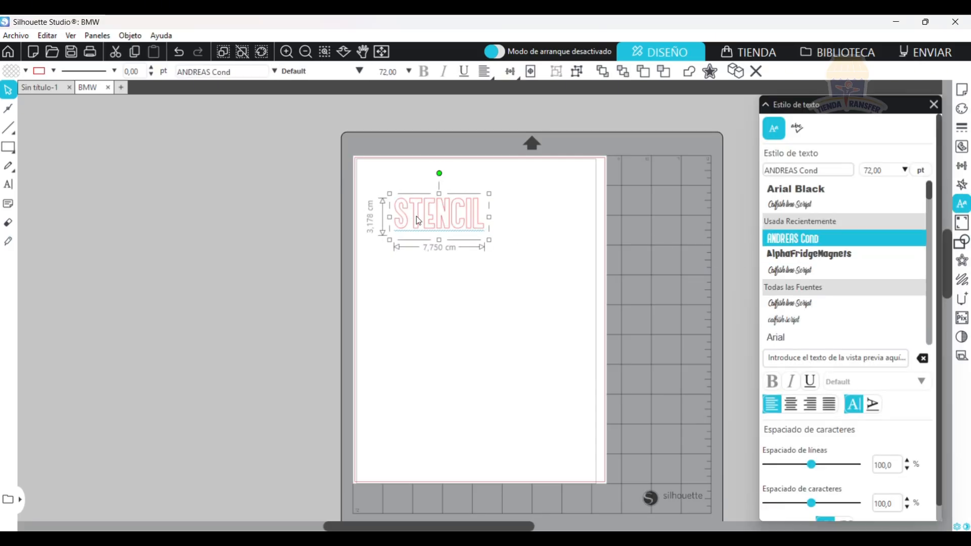
pyautogui.moveTo(479, 226); pyautogui.dragTo(574, 265)
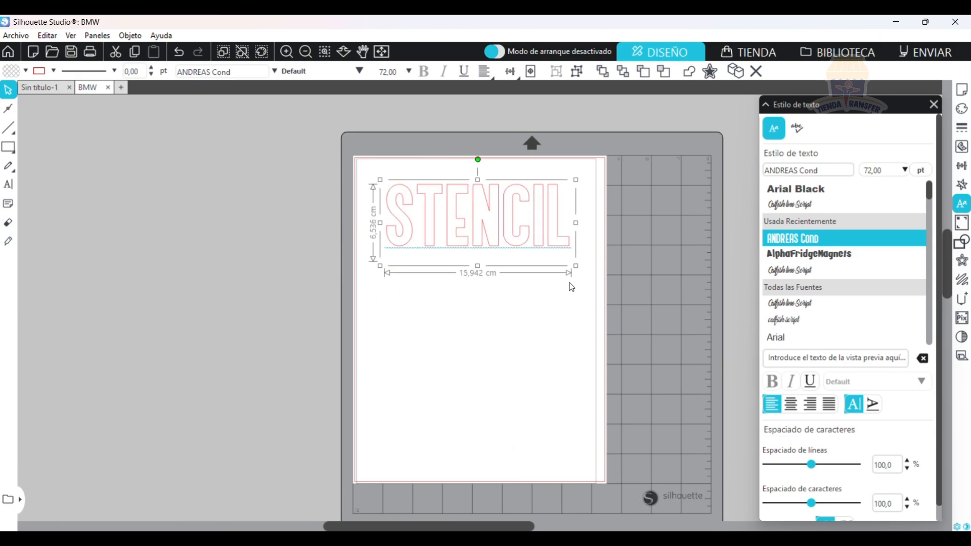
pyautogui.moveTo(380, 264); pyautogui.dragTo(377, 266)
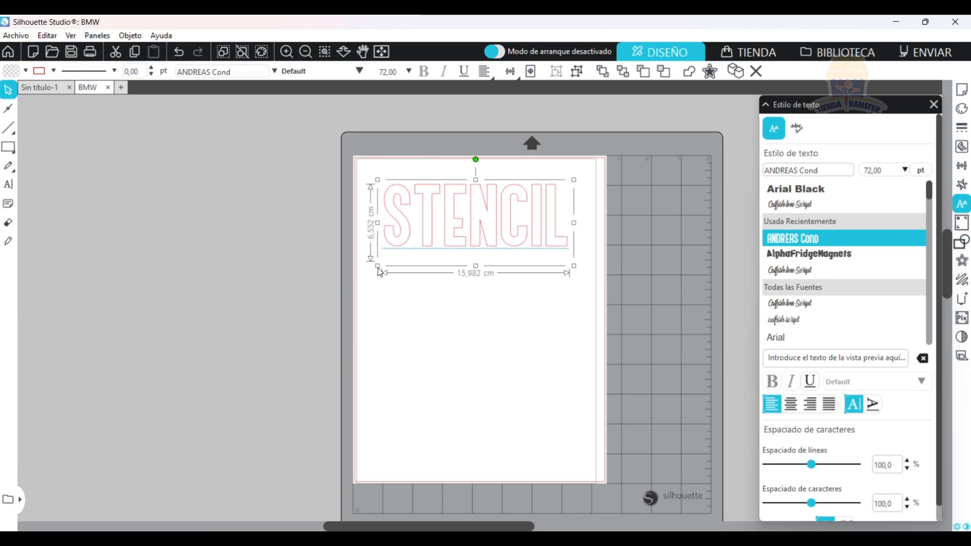
pyautogui.moveTo(573, 265); pyautogui.dragTo(575, 267)
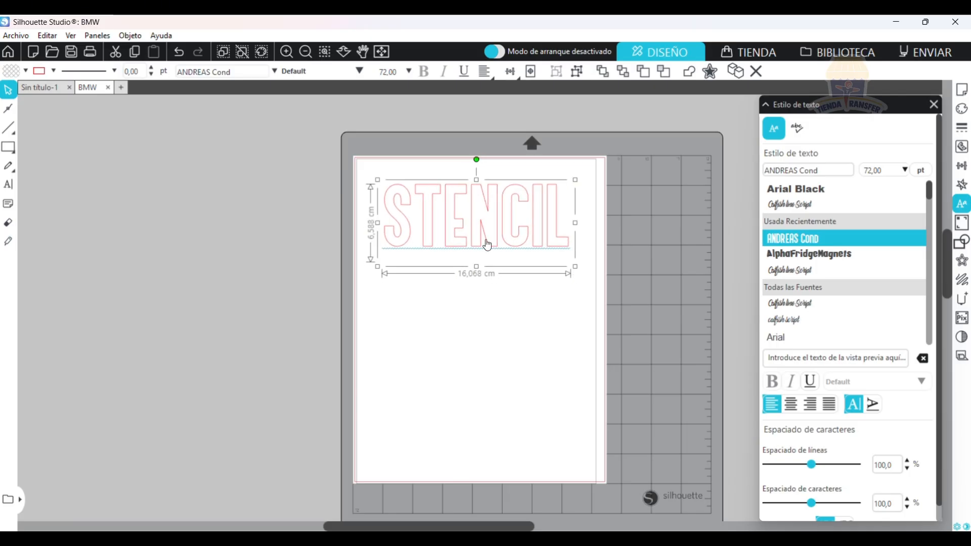
# Draw a rectangle framing the STENCIL text and resize it to about 17.69 × 7.33 cm.
pyautogui.click(27, 147)
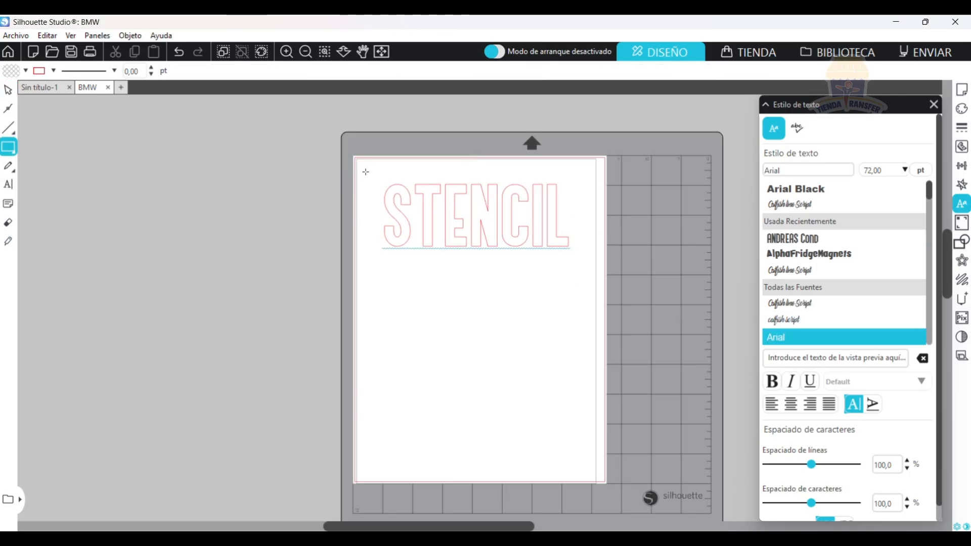
pyautogui.moveTo(365, 172); pyautogui.dragTo(589, 268)
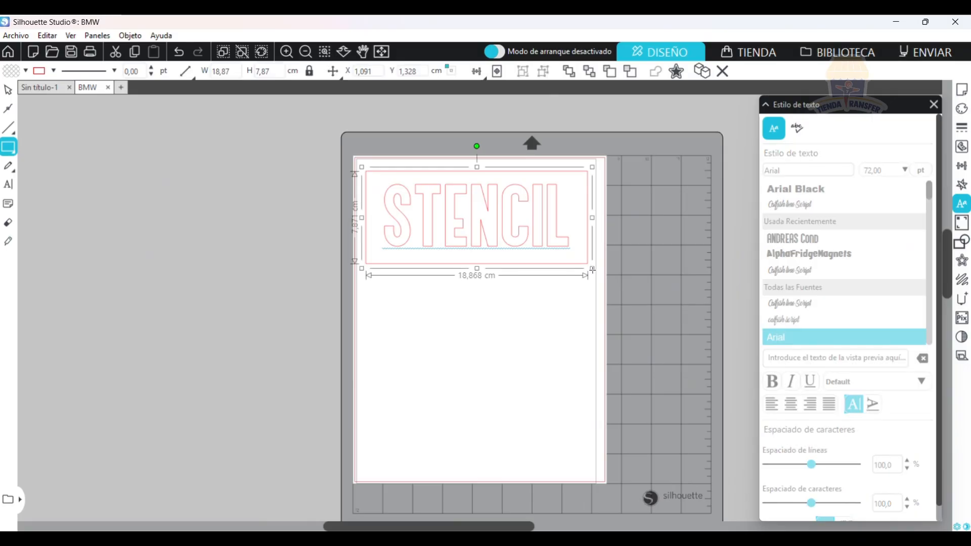
pyautogui.click(8, 90)
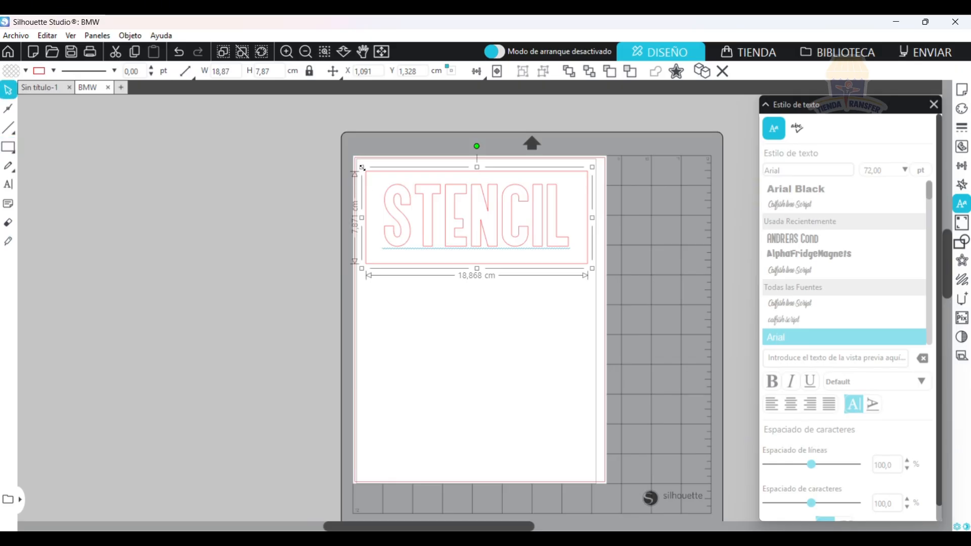
pyautogui.moveTo(362, 167); pyautogui.dragTo(368, 172)
pyautogui.moveTo(592, 269); pyautogui.dragTo(585, 265)
pyautogui.moveTo(477, 265); pyautogui.dragTo(476, 264)
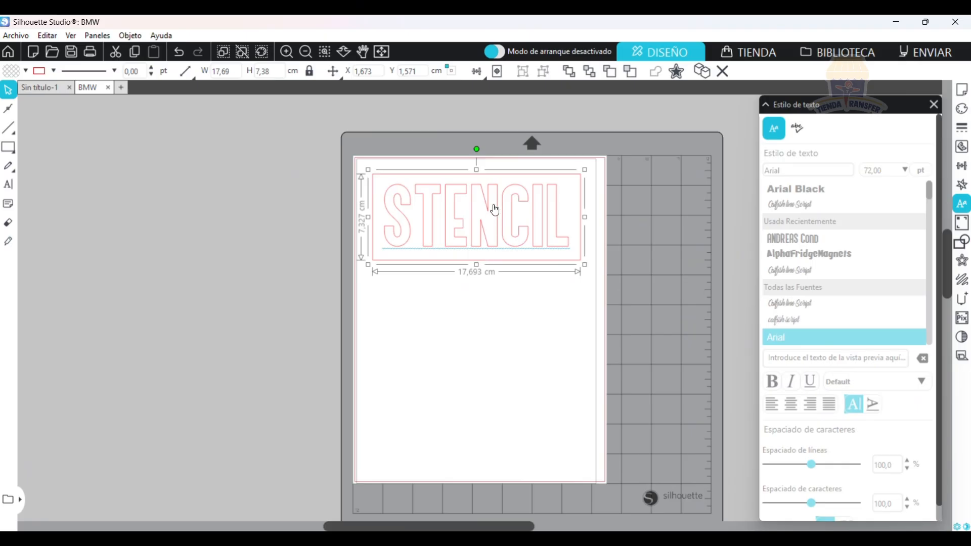
# Group the STENCIL text with its surrounding rectangle.
pyautogui.click(578, 297)
pyautogui.click(412, 193)
pyautogui.rightClick(427, 190)
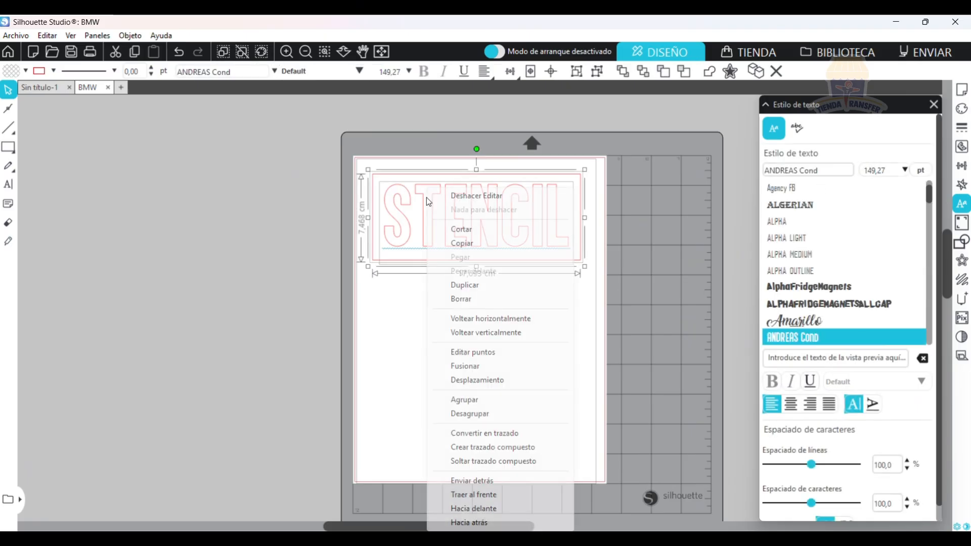
pyautogui.click(484, 398)
# Flip the grouped STENCIL design horizontally and shift it slightly on the page.
pyautogui.rightClick(468, 223)
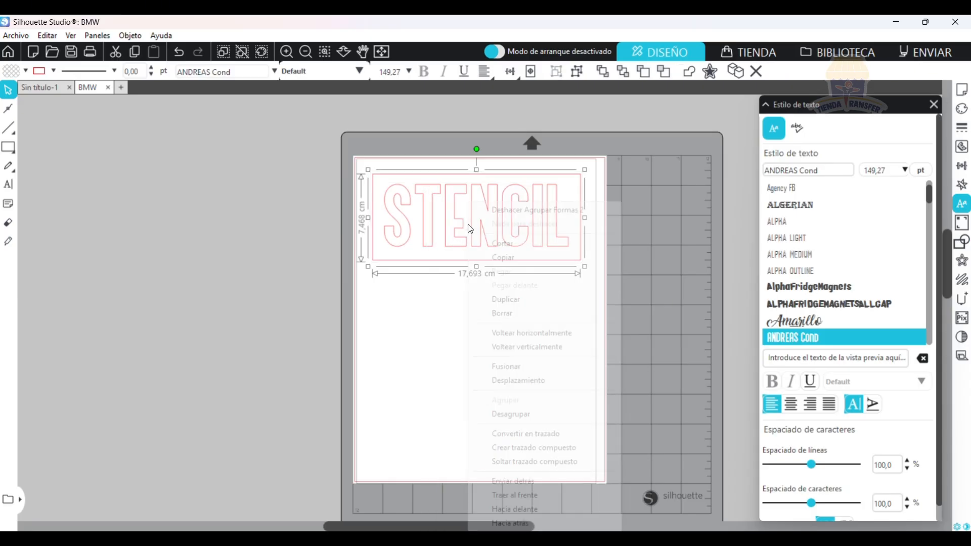
pyautogui.click(536, 334)
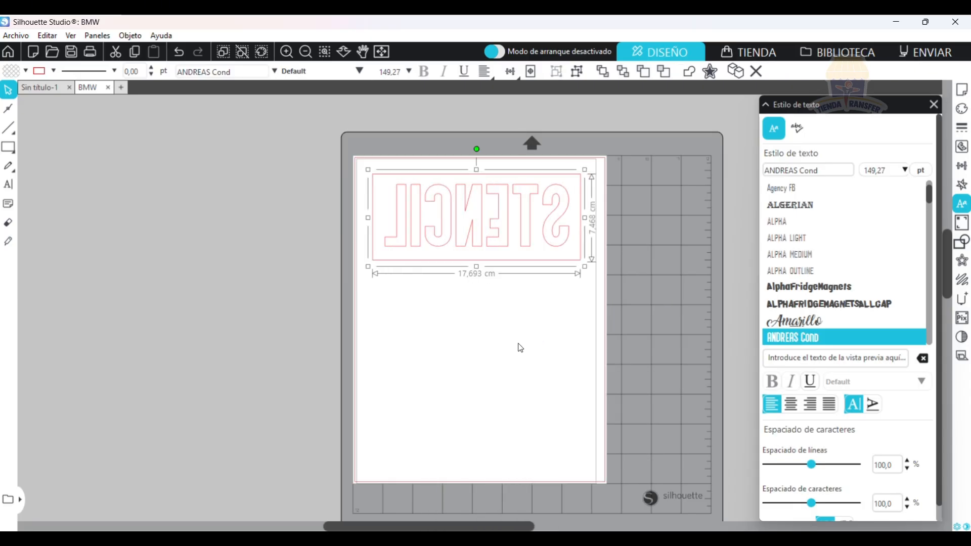
pyautogui.click(933, 105)
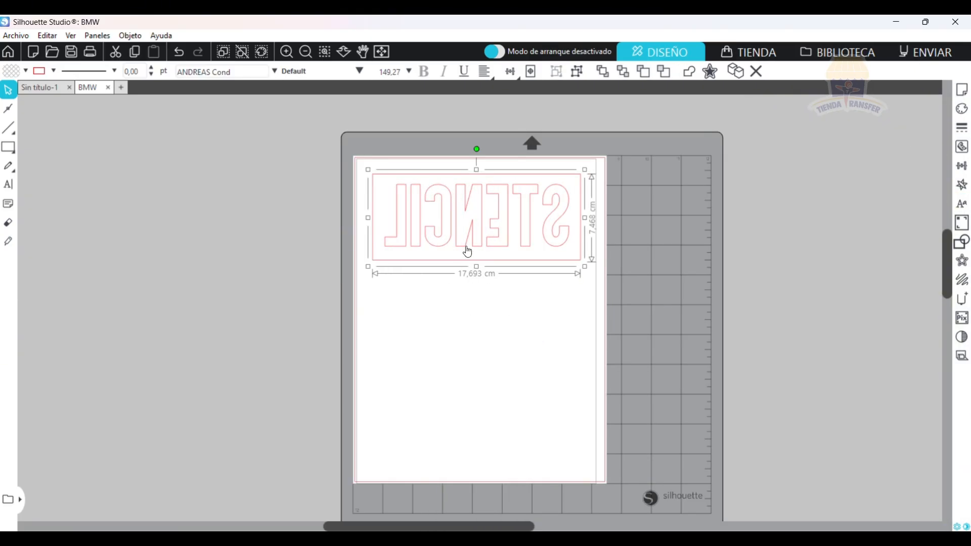
pyautogui.moveTo(478, 225); pyautogui.dragTo(477, 226)
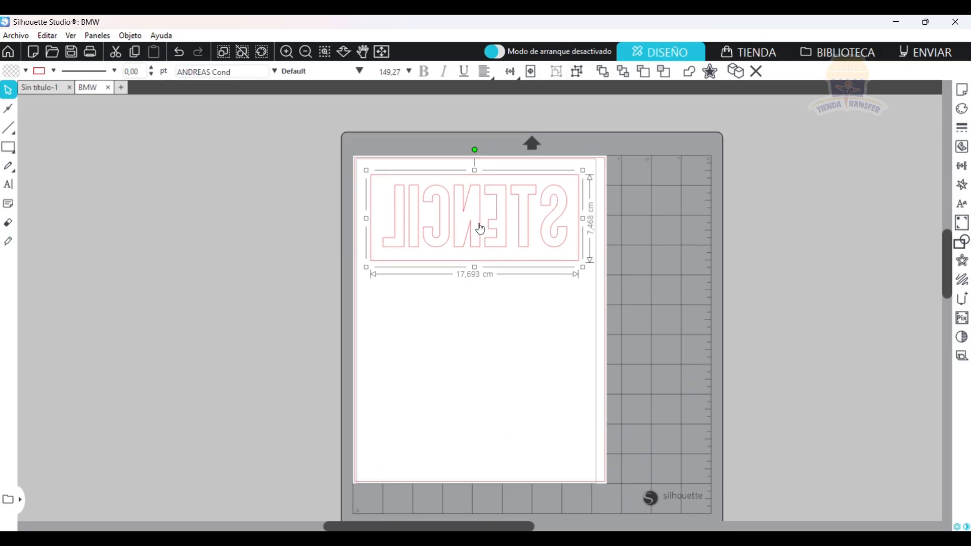
# Open the send setup for the STENCIL design and check the list of available cutting machines.
pyautogui.click(916, 53)
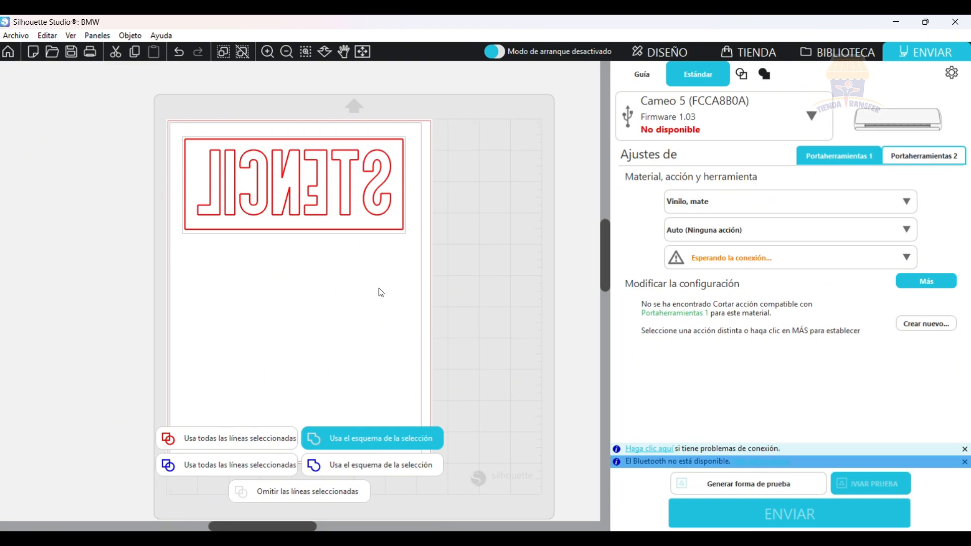
pyautogui.click(725, 114)
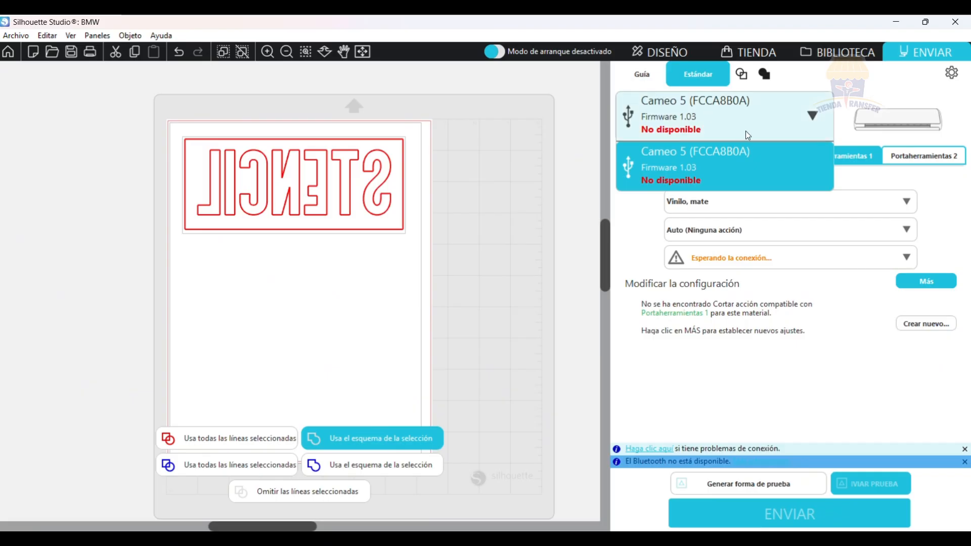
pyautogui.click(835, 116)
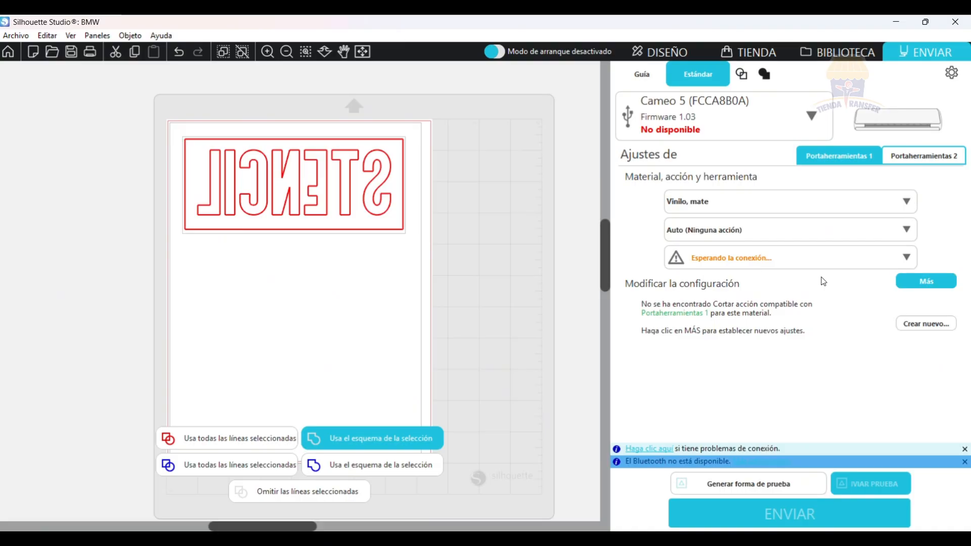
pyautogui.click(773, 126)
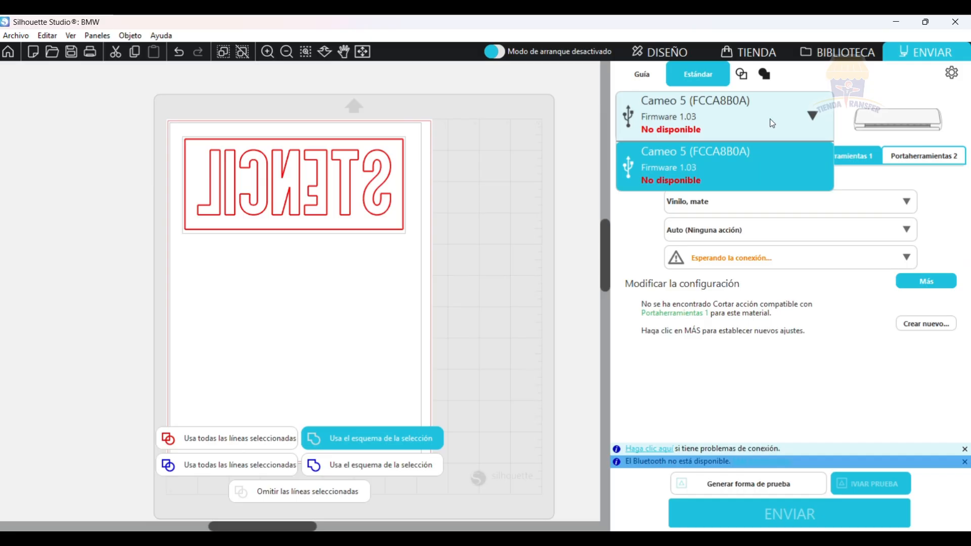
pyautogui.click(876, 87)
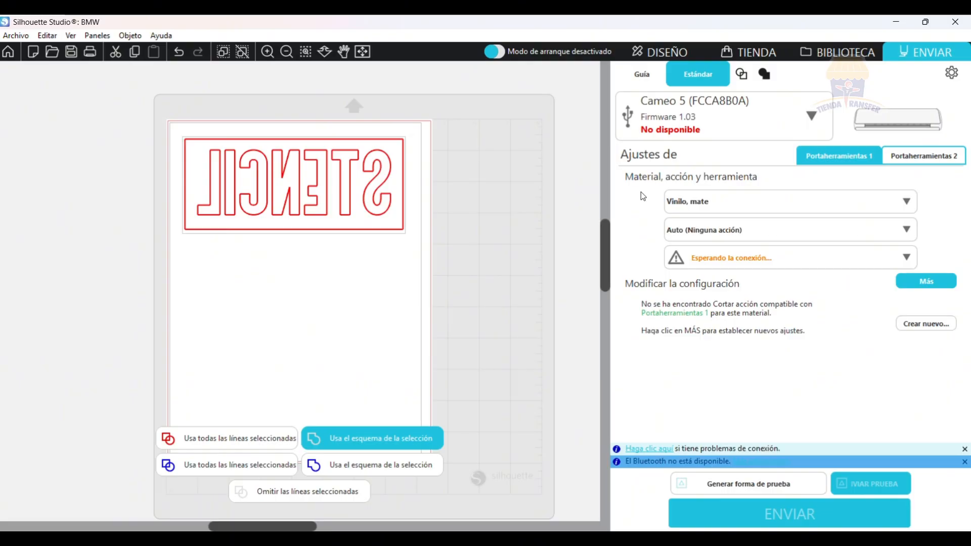
# Set the cutting material to "Transferencia de calor, tela".
pyautogui.click(708, 206)
pyautogui.scroll(-1, 819, 323)
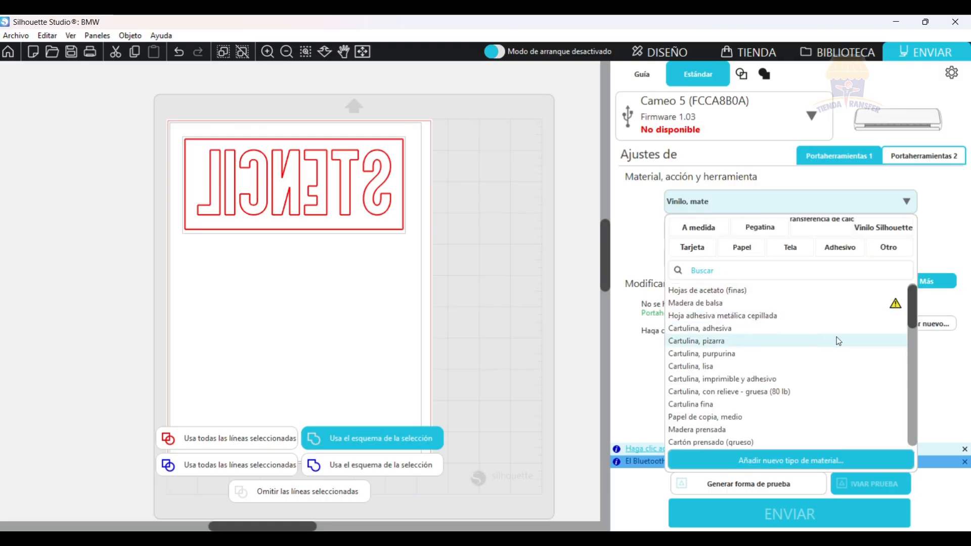
pyautogui.moveTo(915, 314); pyautogui.dragTo(915, 356)
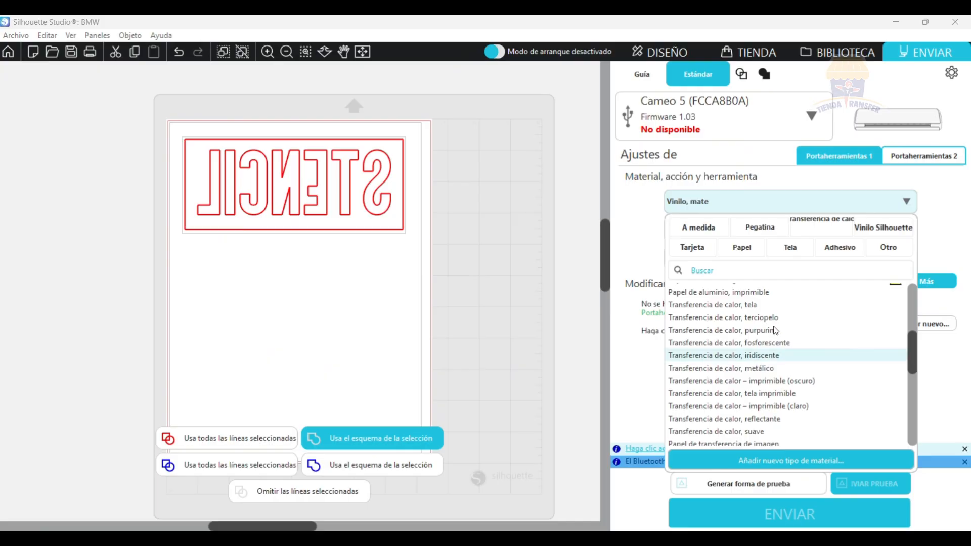
pyautogui.click(713, 305)
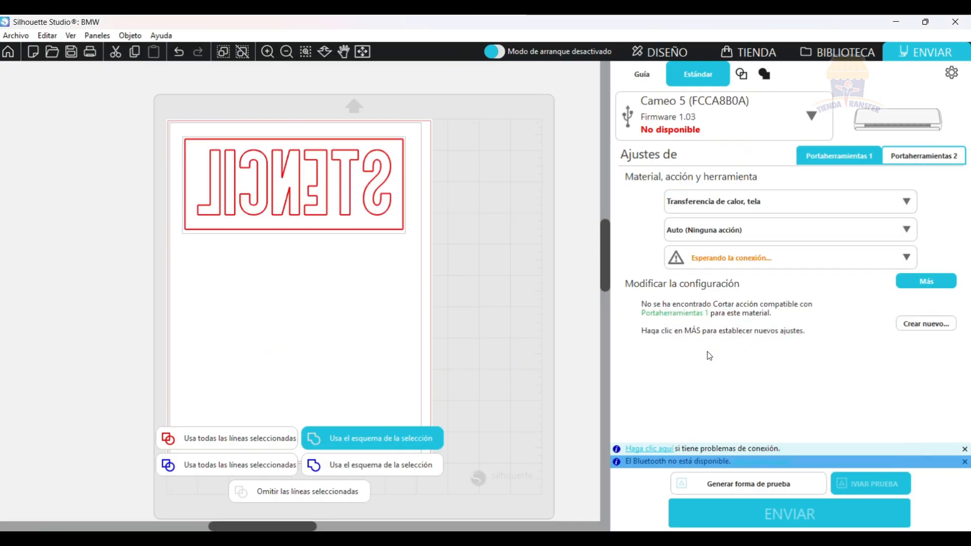
# Change the cutting material for the STENCIL design to "Vinilo, mate".
pyautogui.click(755, 207)
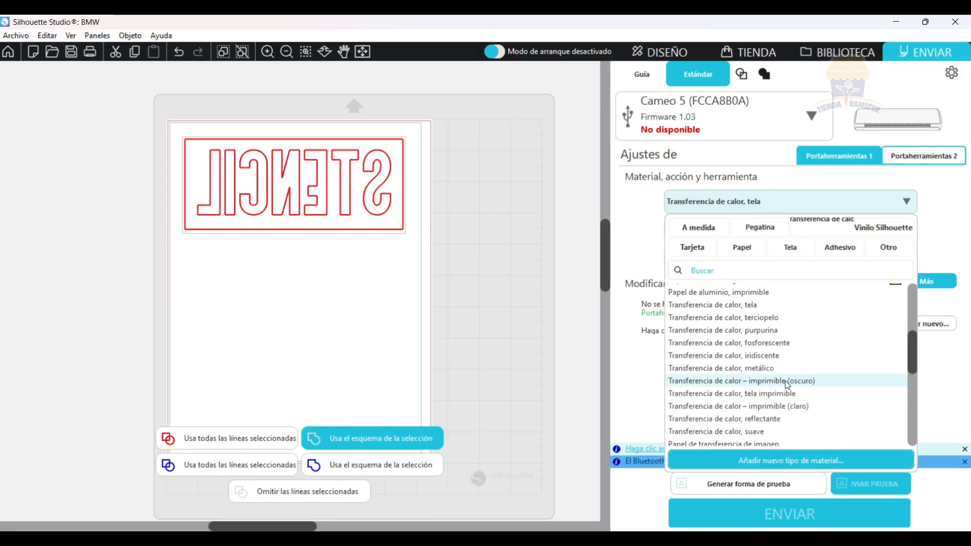
pyautogui.scroll(-1, 801, 379)
pyautogui.scroll(-2, 804, 379)
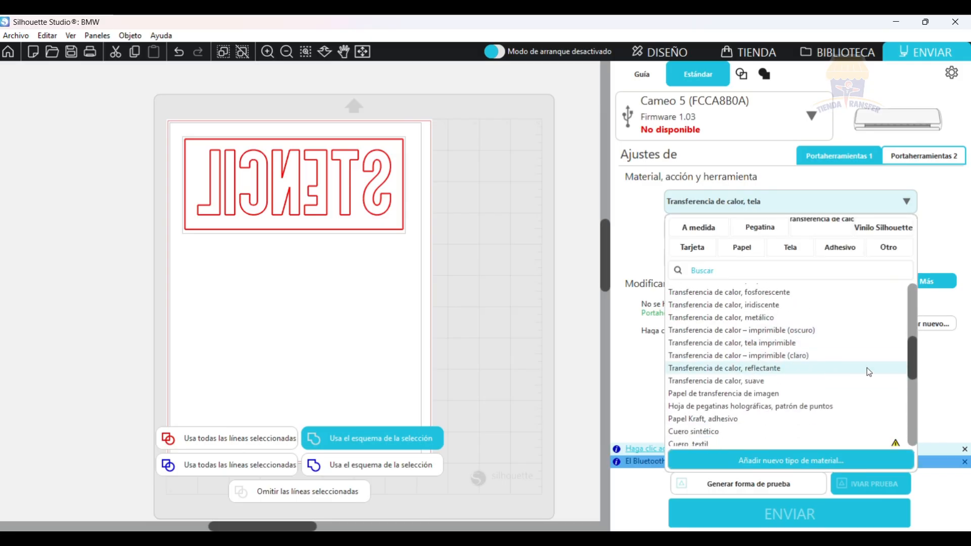
pyautogui.moveTo(909, 362); pyautogui.dragTo(911, 411)
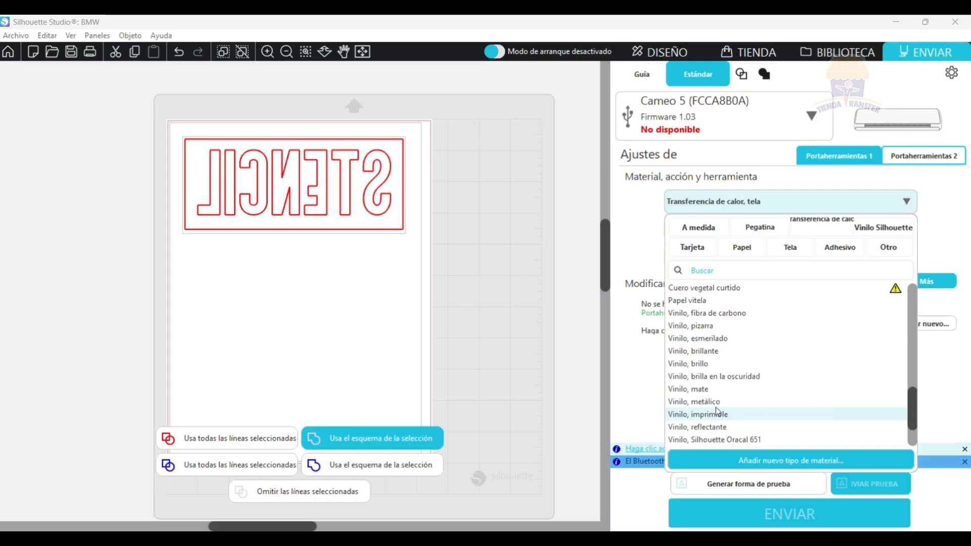
pyautogui.click(693, 389)
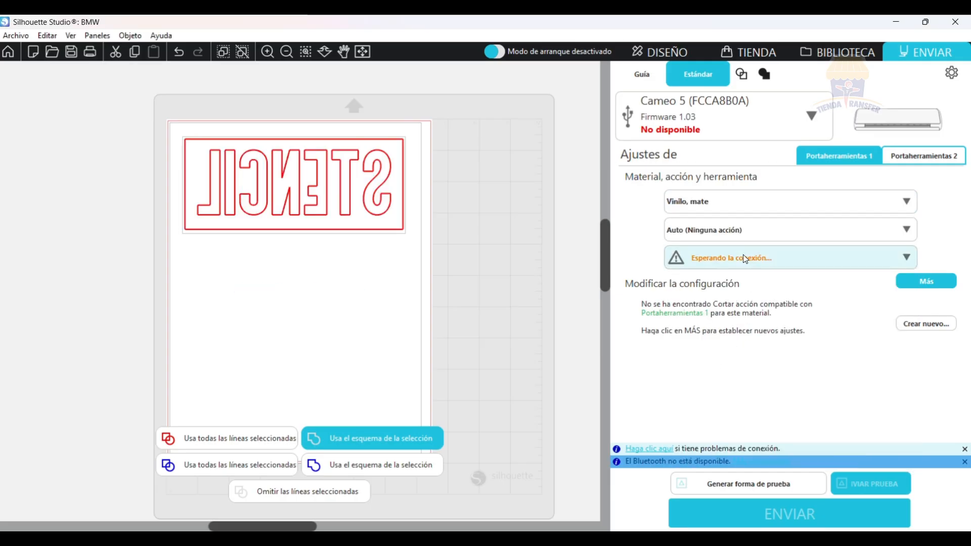
# Set the action to "Cortar" and the tool to "Cuchilla manual, 1 mm" for the matte vinyl.
pyautogui.click(741, 231)
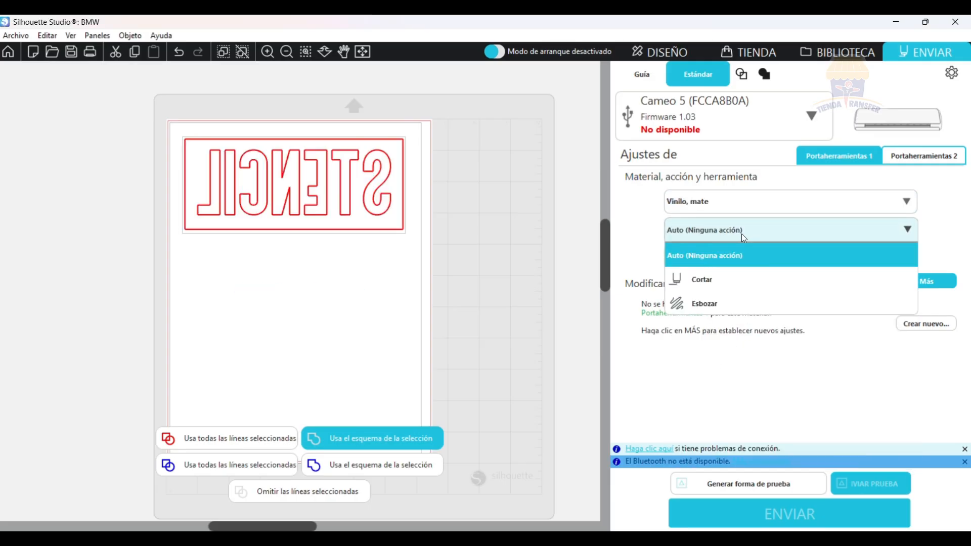
pyautogui.click(738, 290)
pyautogui.click(742, 259)
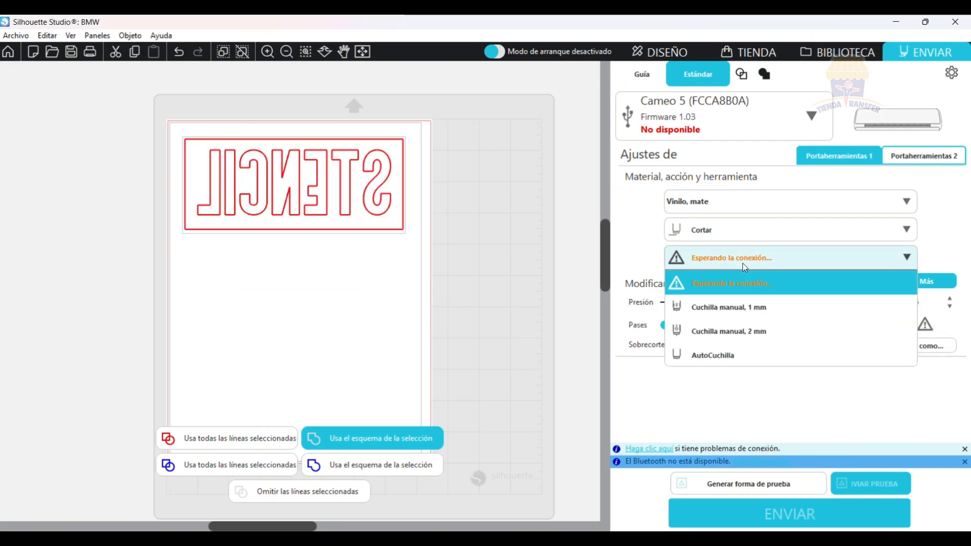
pyautogui.click(751, 310)
pyautogui.click(781, 260)
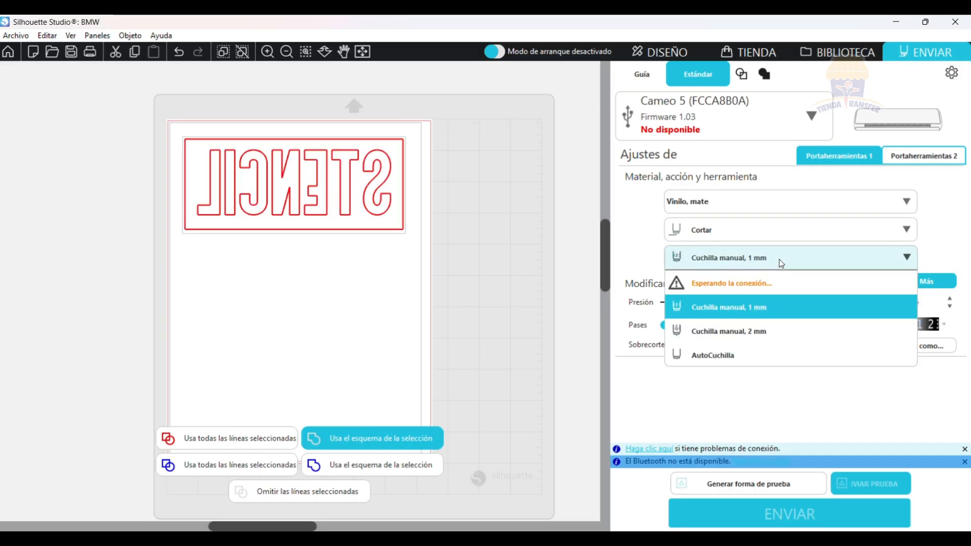
pyautogui.click(782, 260)
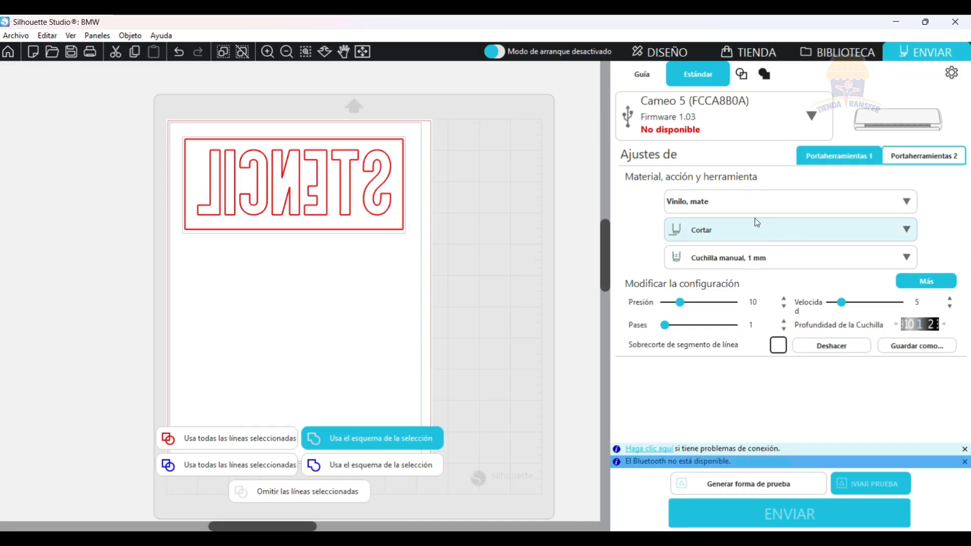
# Switch the cutting tool to "AutoCuchilla" and adjust its settings to speed 10 and blade depth 2.
pyautogui.click(781, 254)
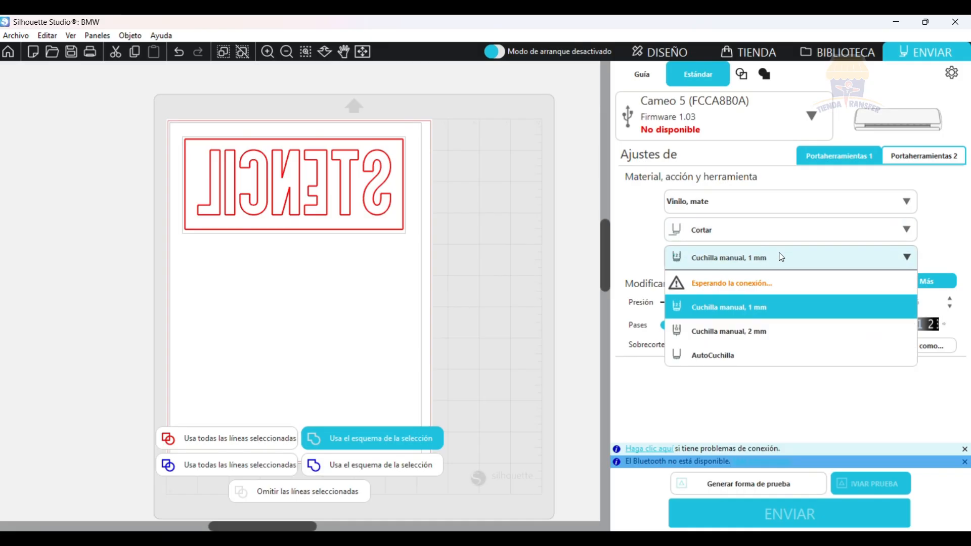
pyautogui.click(761, 352)
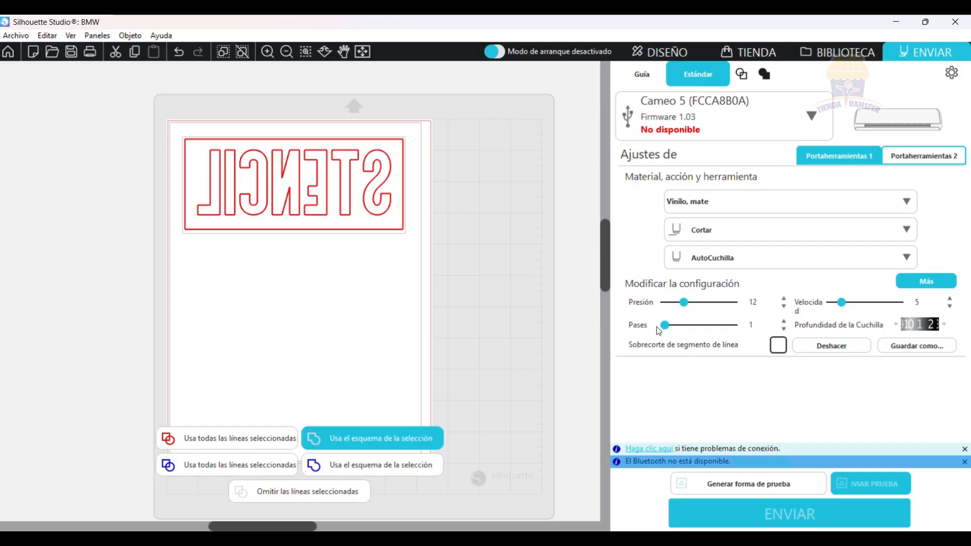
pyautogui.moveTo(841, 301); pyautogui.dragTo(855, 310)
pyautogui.click(943, 326)
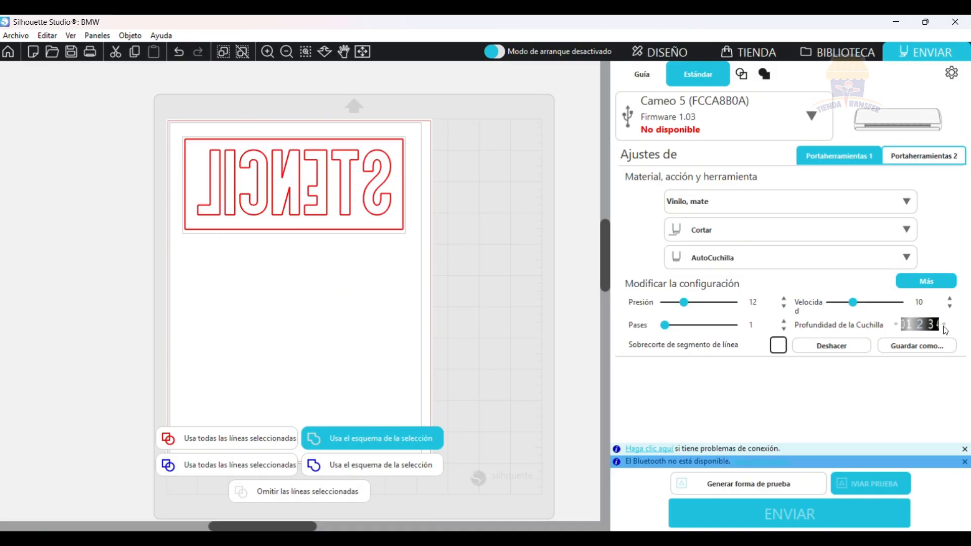